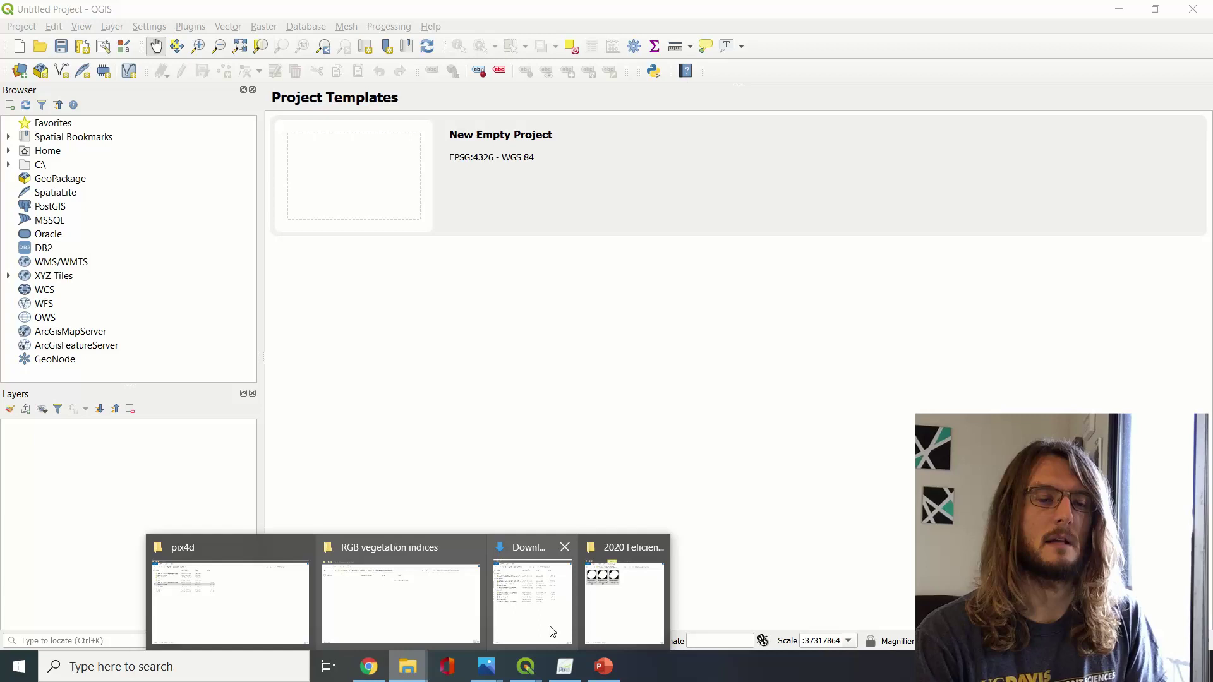
# - Preview the mung bean index_blue image from File Explorer, close it, and return to QGIS
pyautogui.click(620, 619)
pyautogui.click(249, 294)
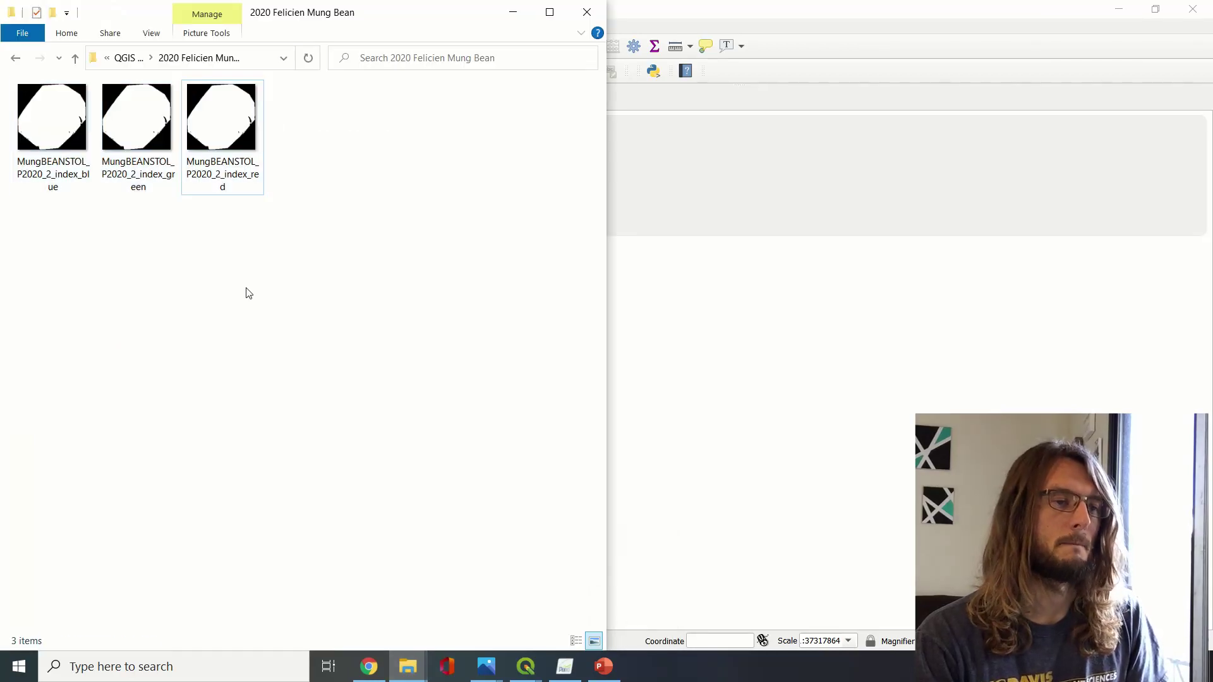
pyautogui.click(72, 145)
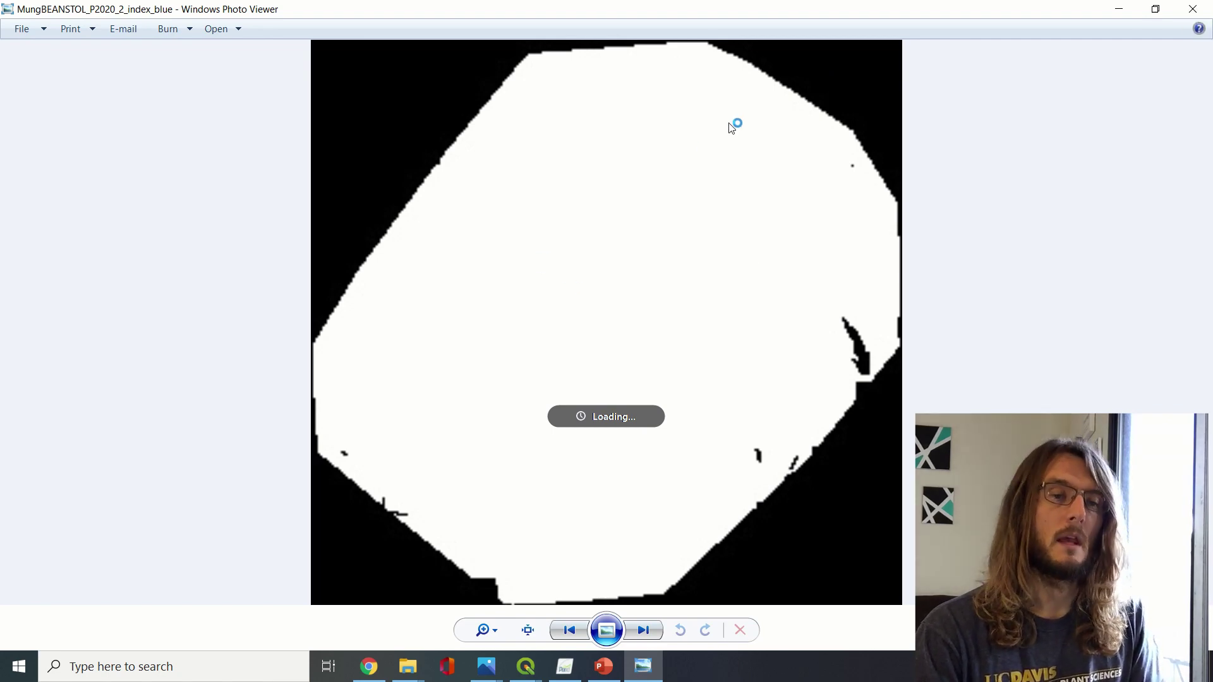
pyautogui.click(1195, 11)
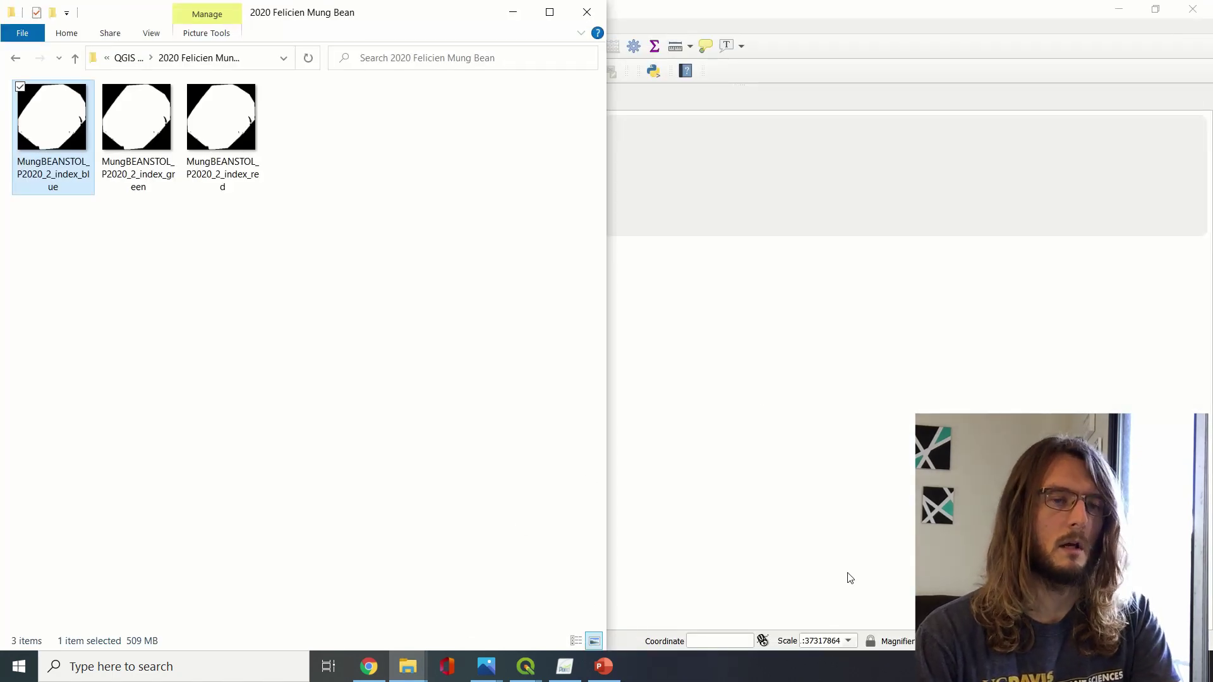
pyautogui.click(903, 449)
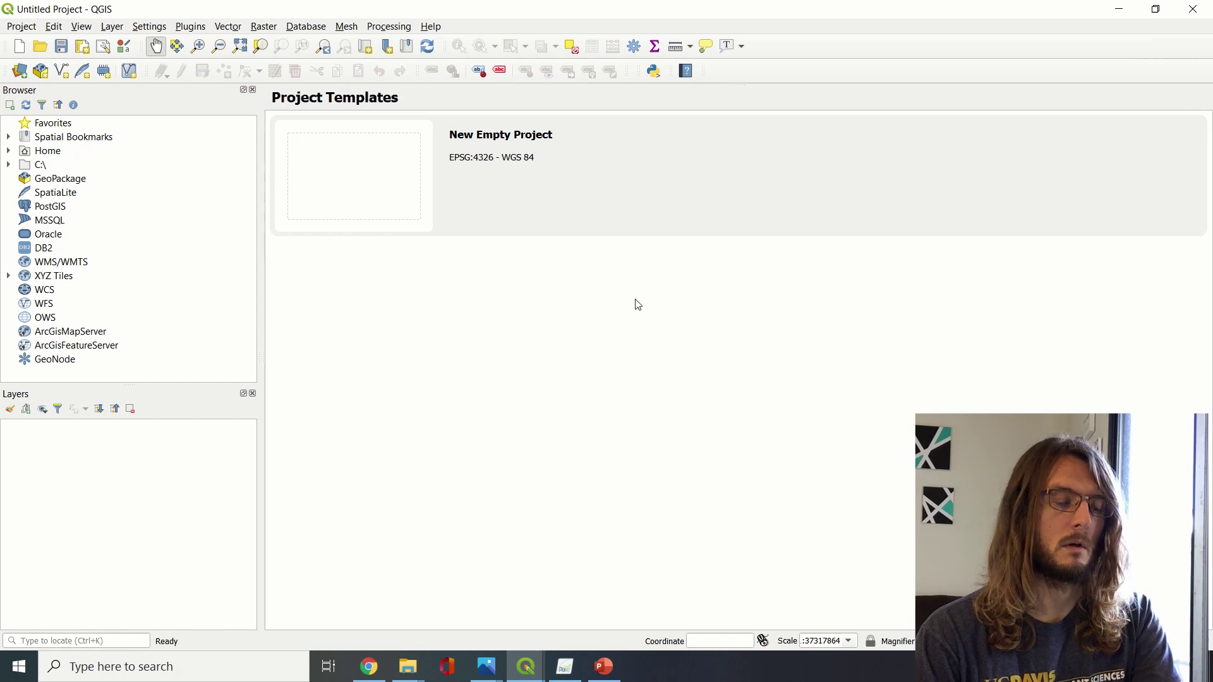
# - Start a new empty QGIS project
pyautogui.press('super+Right')
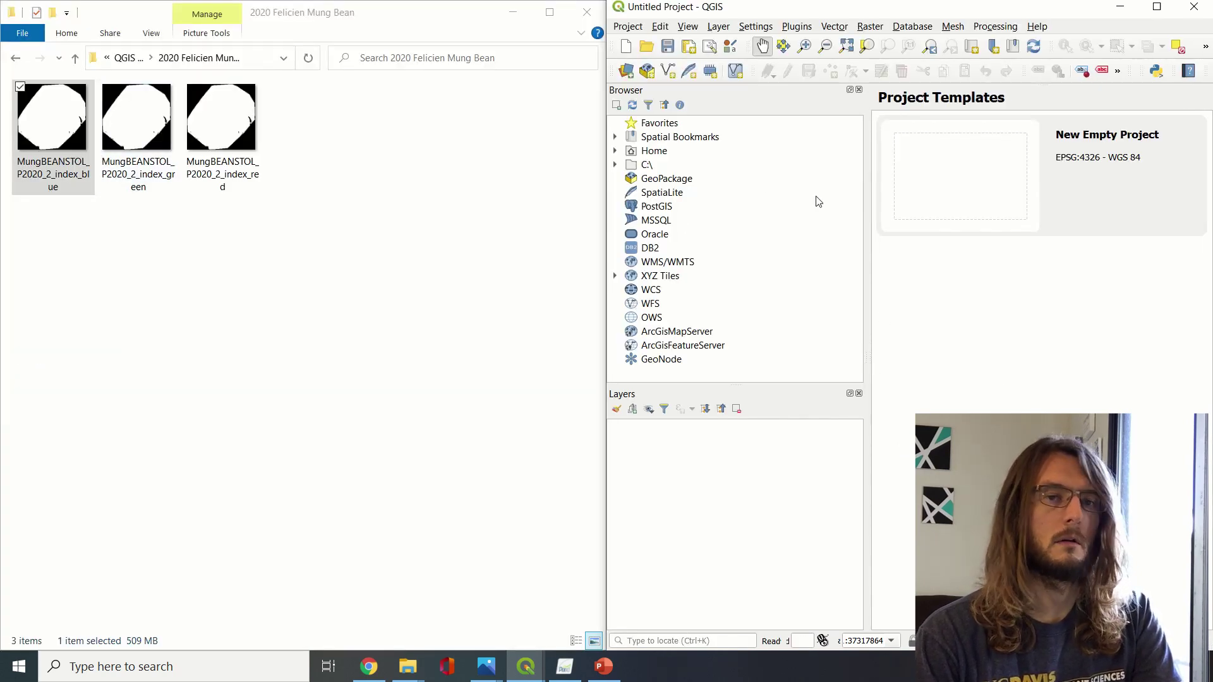
pyautogui.click(1153, 13)
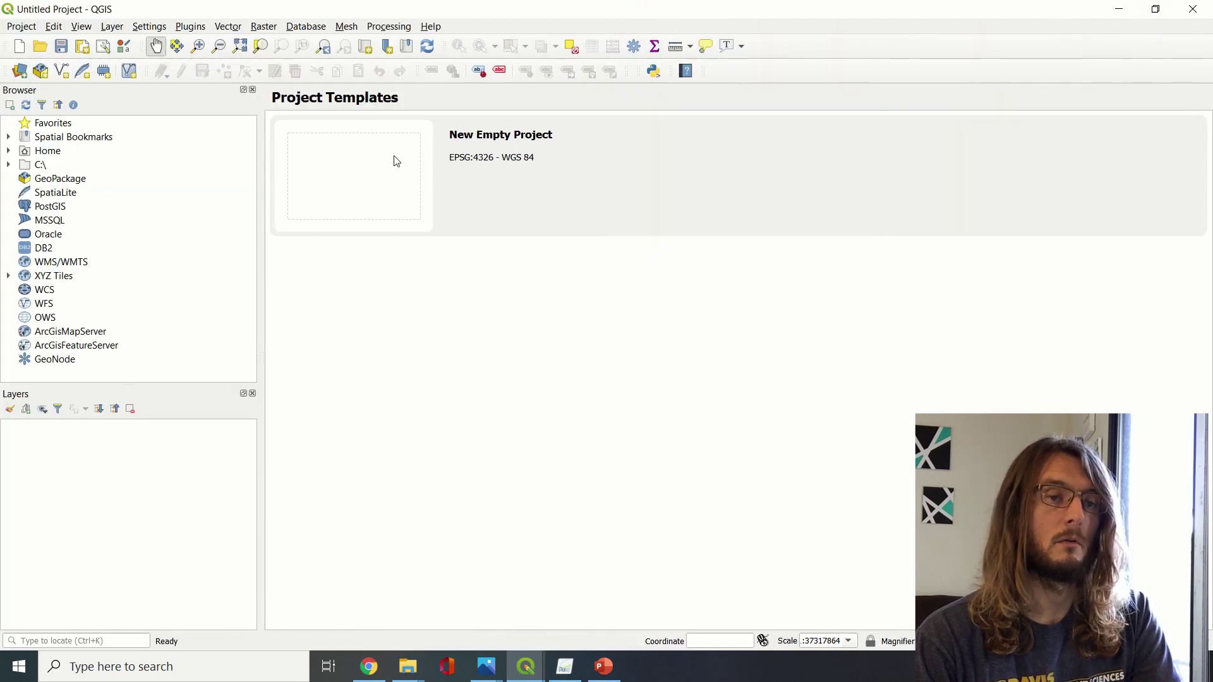
pyautogui.click(378, 177)
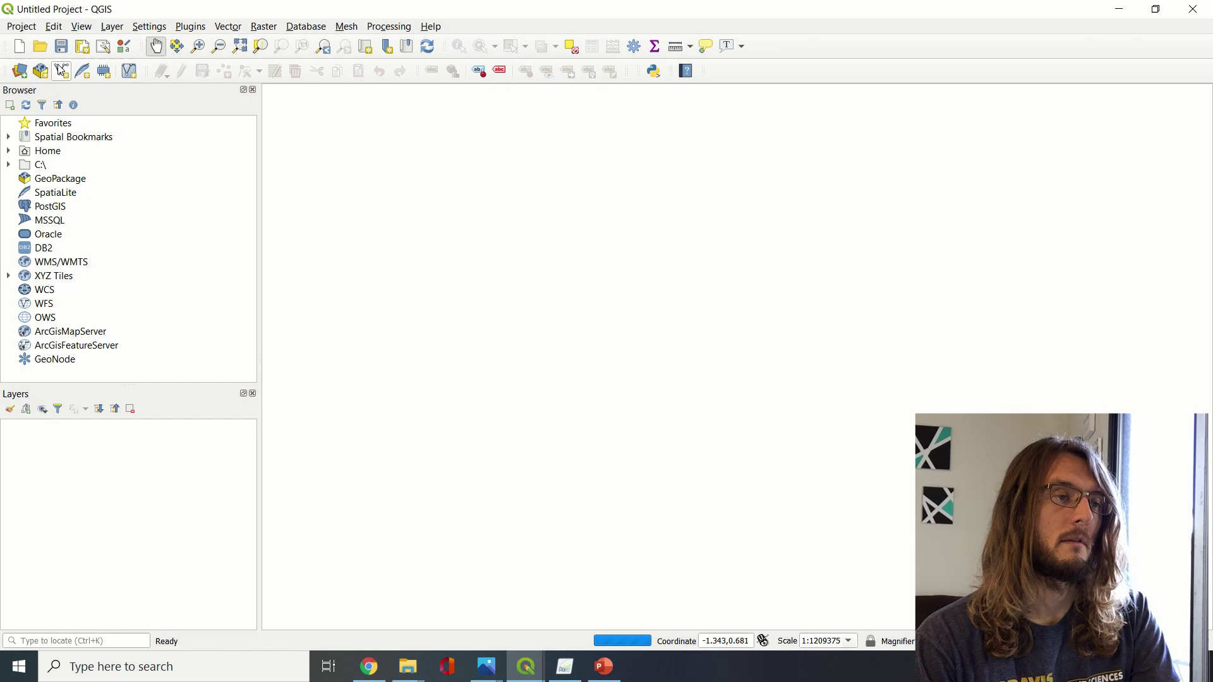
pyautogui.click(22, 27)
pyautogui.click(504, 209)
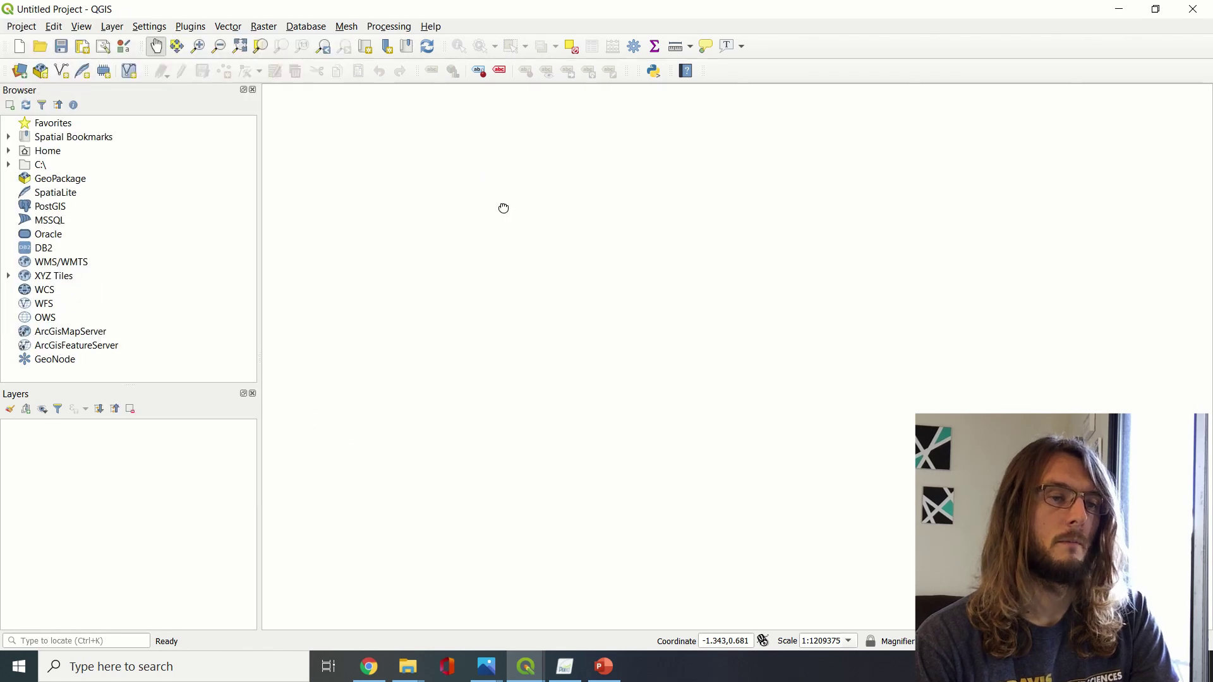
# - Drag the blue, green and red index TIFFs from Explorer onto the map canvas as layers
pyautogui.press('super+Right')
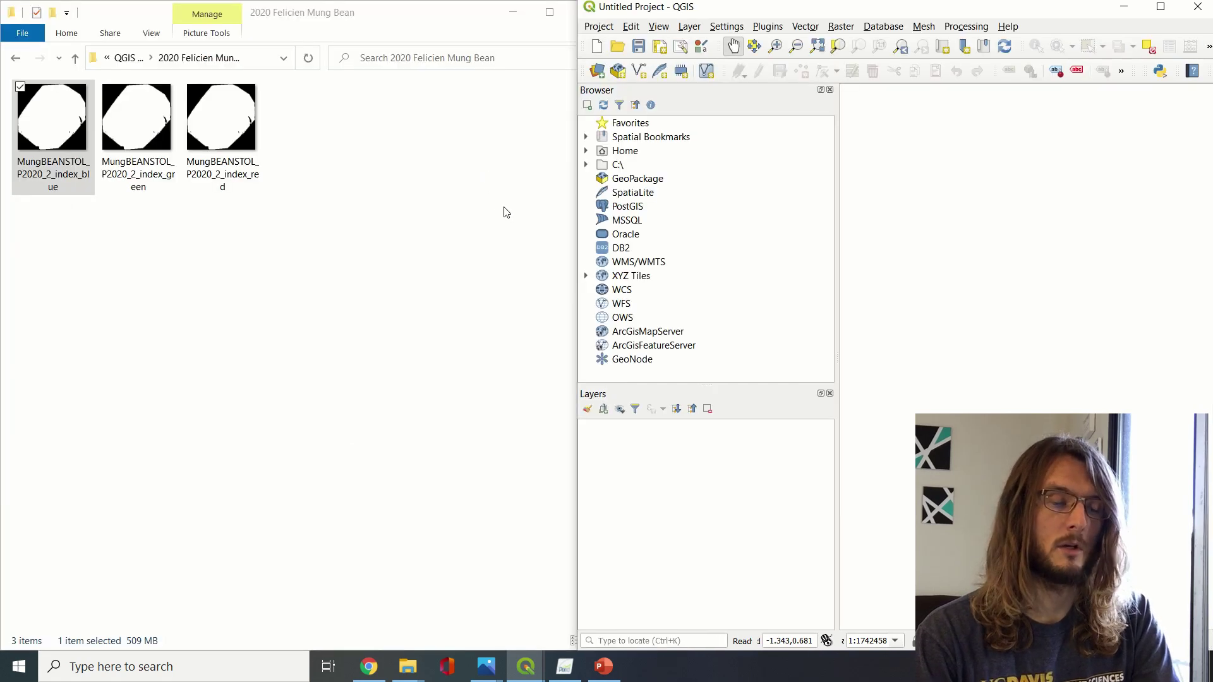
pyautogui.keyDown('shift'); pyautogui.click(225, 154); pyautogui.keyUp('shift')
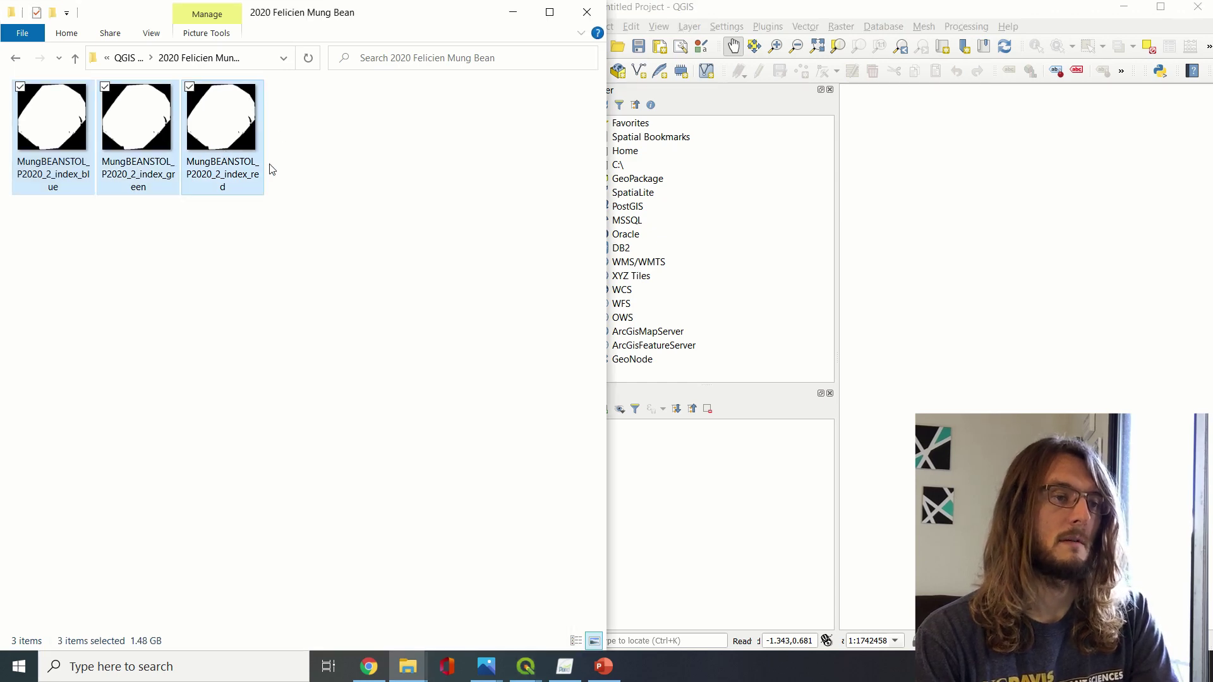
pyautogui.moveTo(248, 169); pyautogui.dragTo(994, 274)
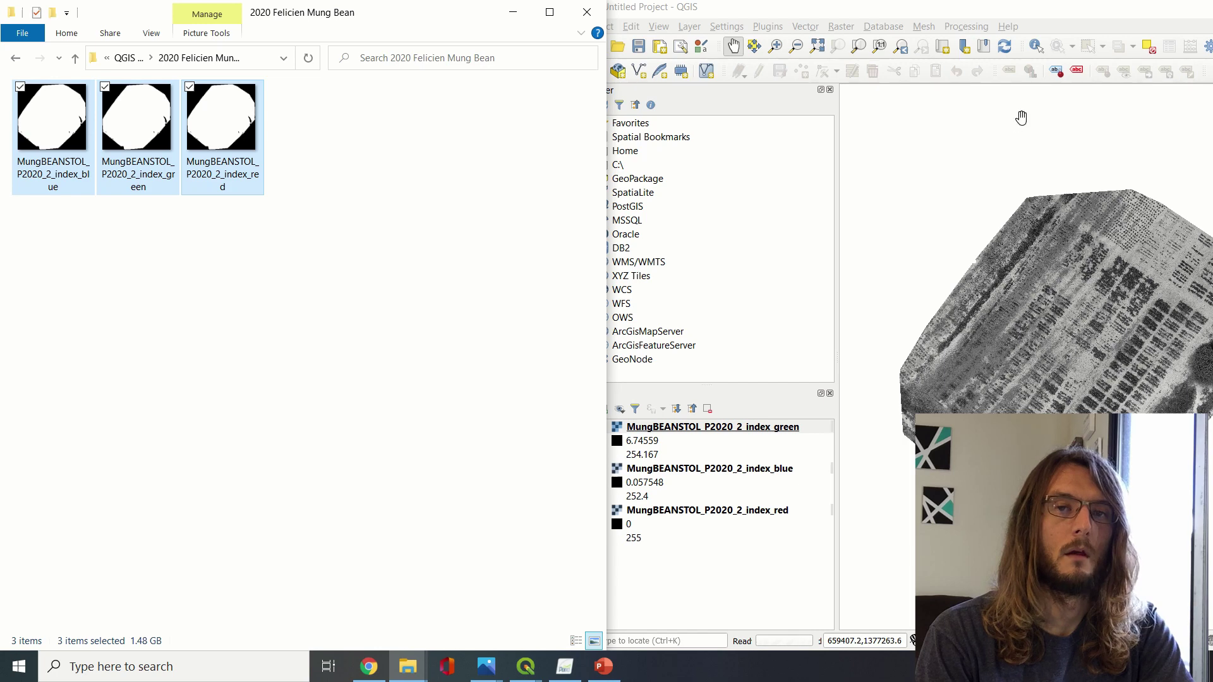
pyautogui.click(1049, 14)
pyautogui.moveTo(1049, 14); pyautogui.dragTo(1050, 48)
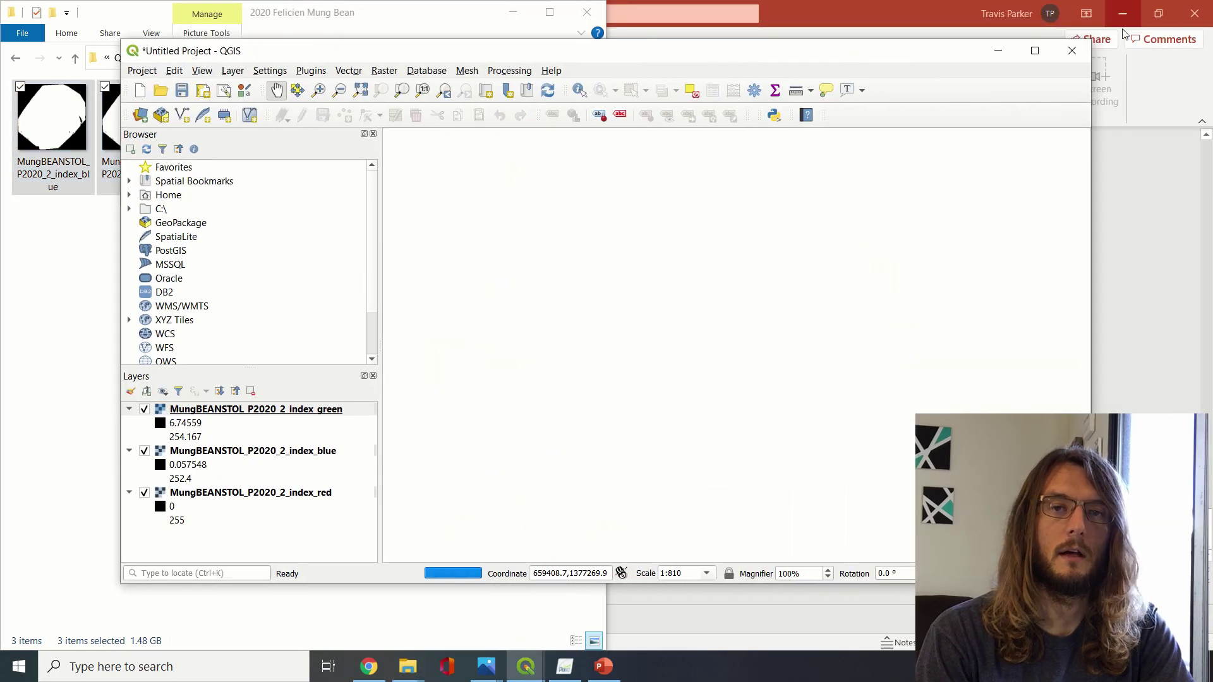
# - Move the green index layer beneath blue so layers stack blue, green, red, then zoom into the plots
pyautogui.click(1041, 55)
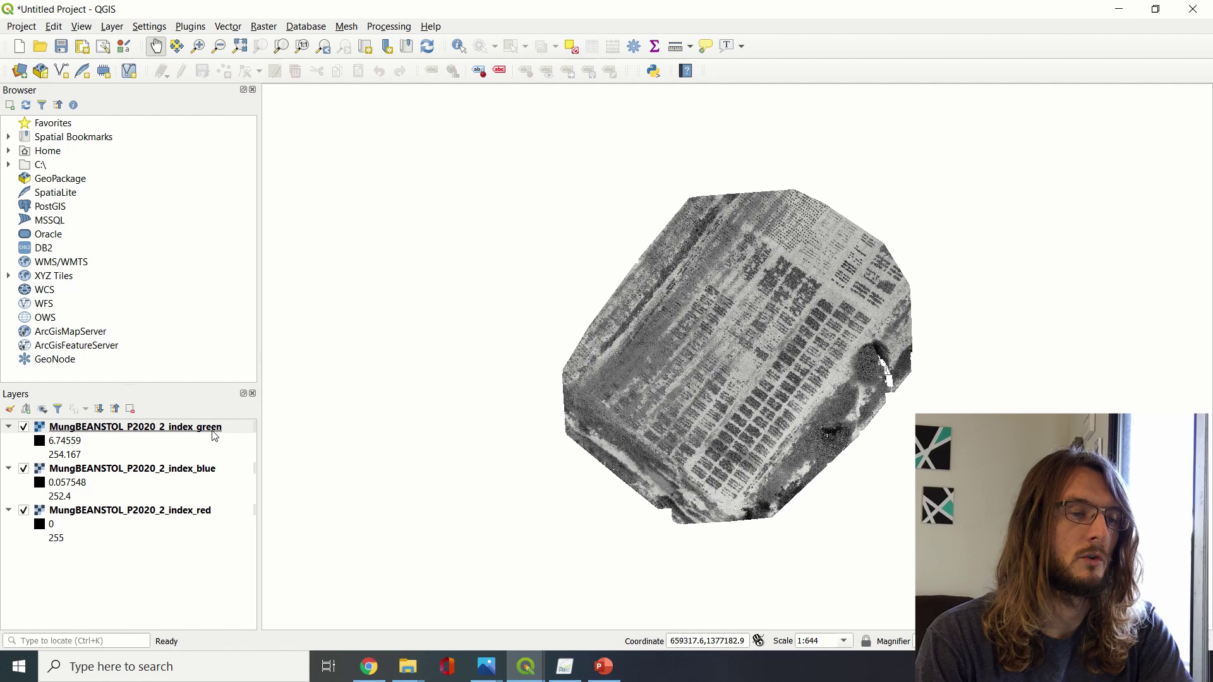
pyautogui.moveTo(215, 434); pyautogui.dragTo(211, 503)
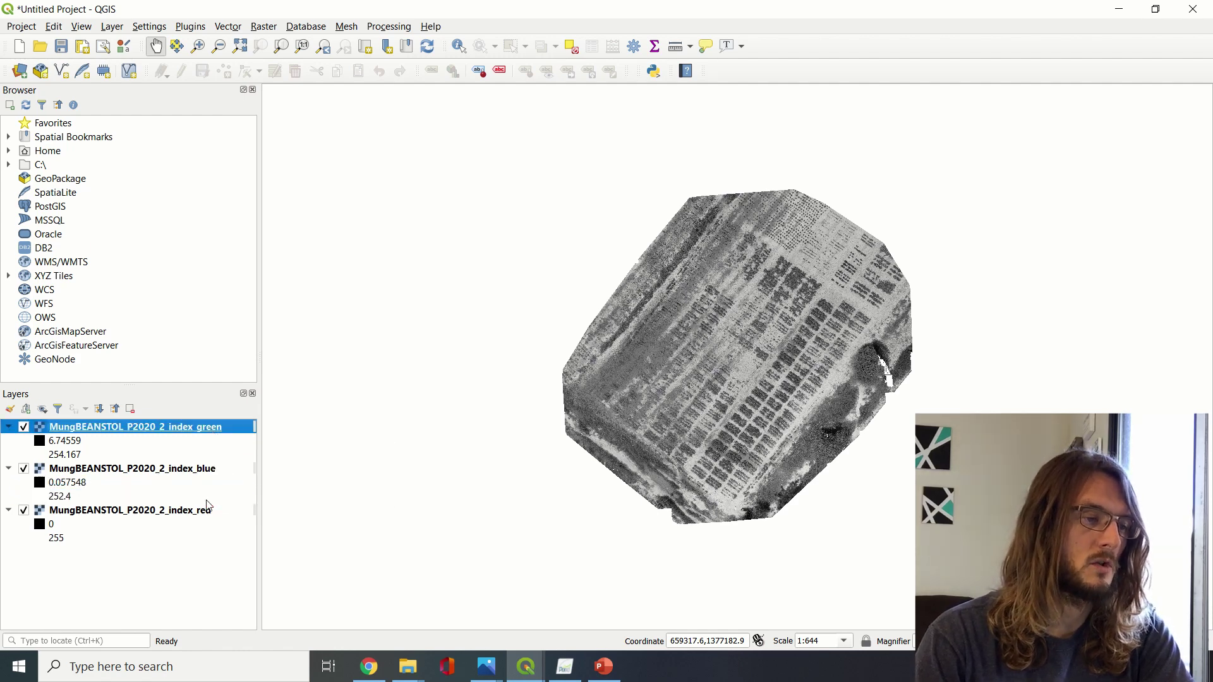
pyautogui.moveTo(183, 429); pyautogui.dragTo(162, 505)
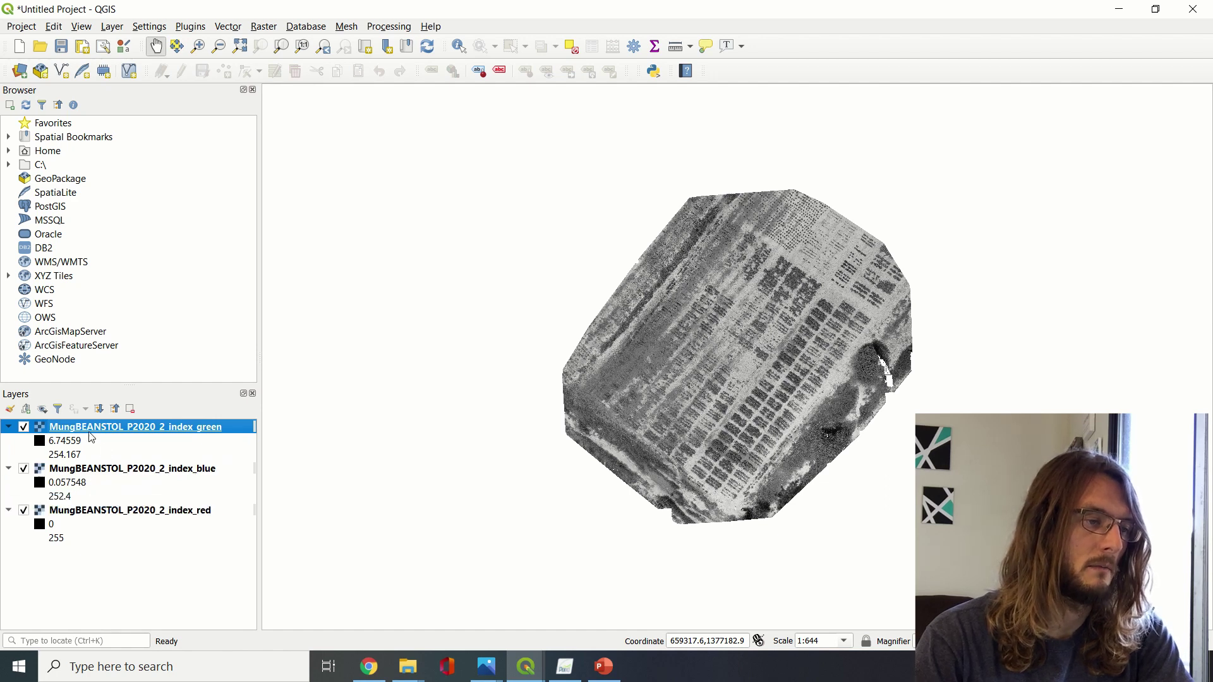
pyautogui.moveTo(90, 430); pyautogui.dragTo(126, 511)
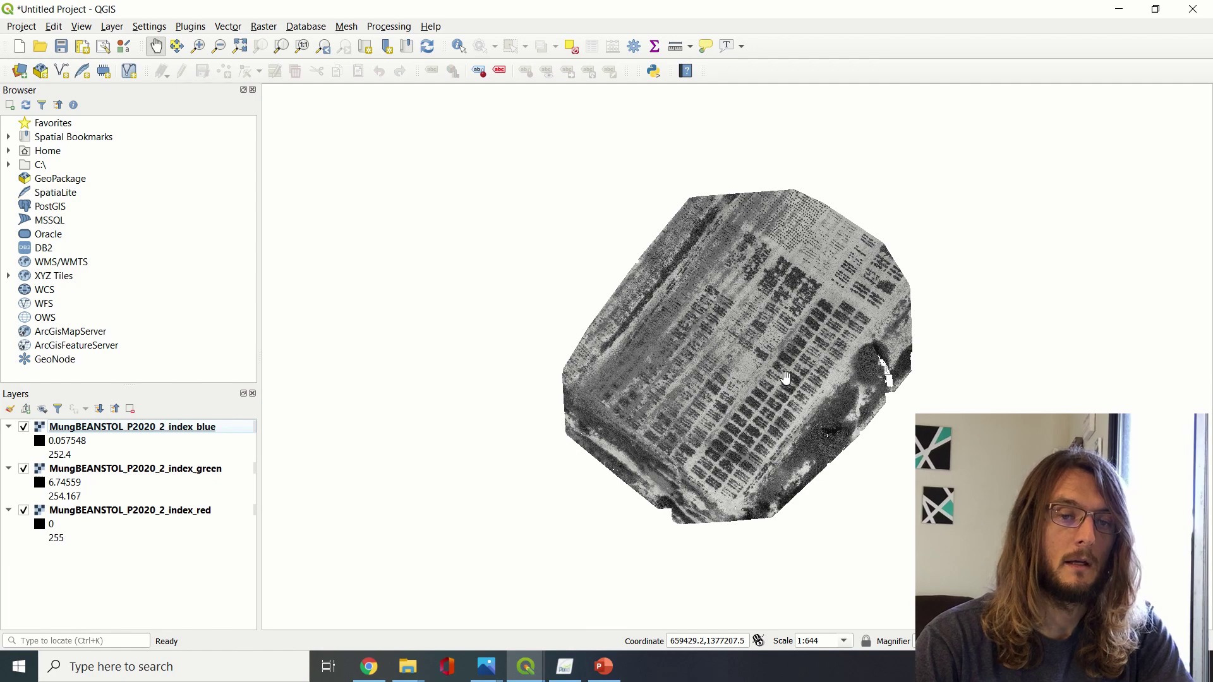
pyautogui.scroll(3, 786, 378)
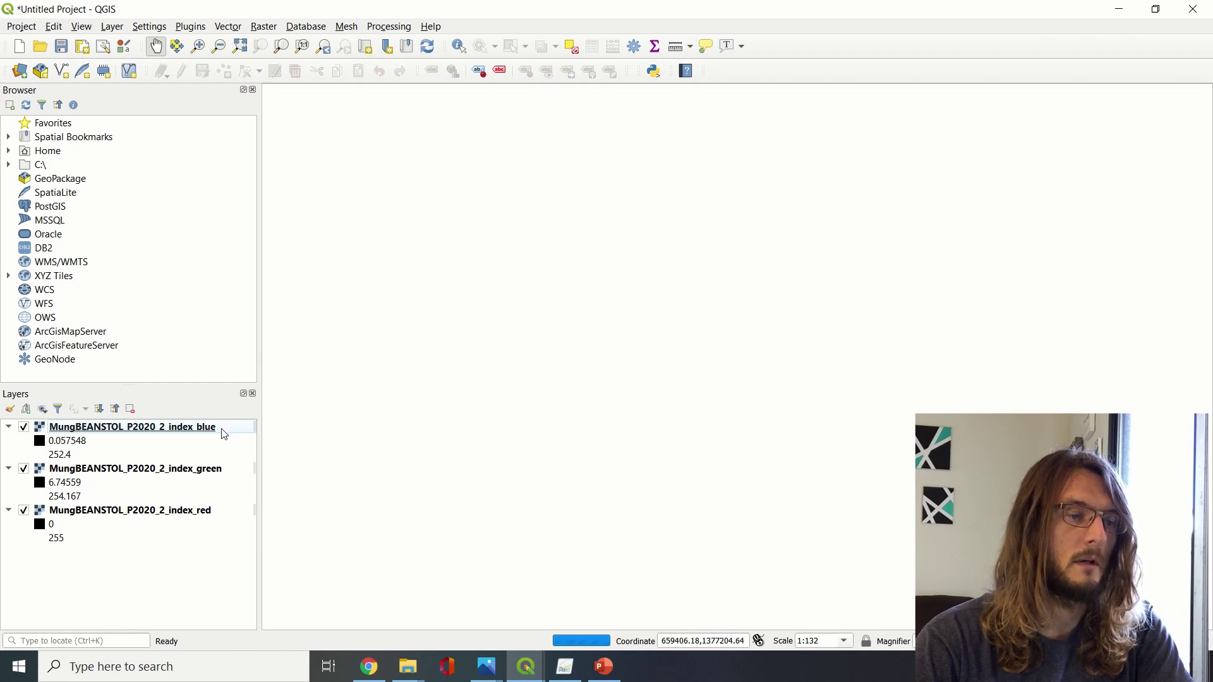
pyautogui.moveTo(223, 433)
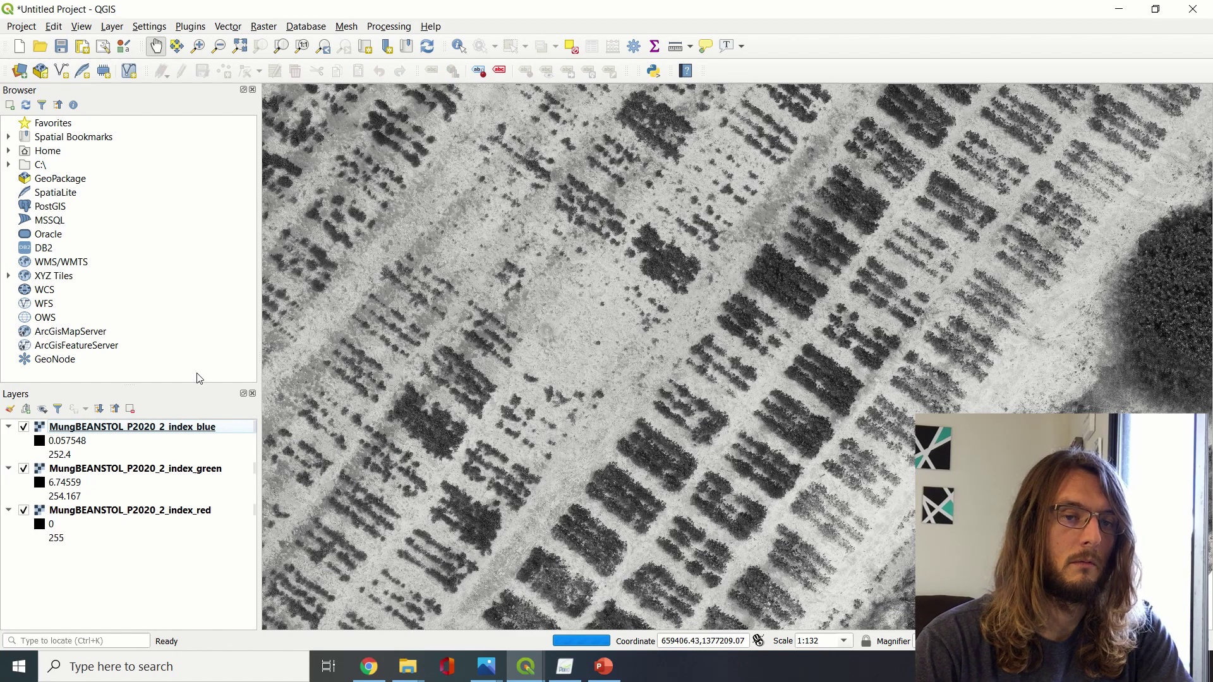
pyautogui.click(24, 429)
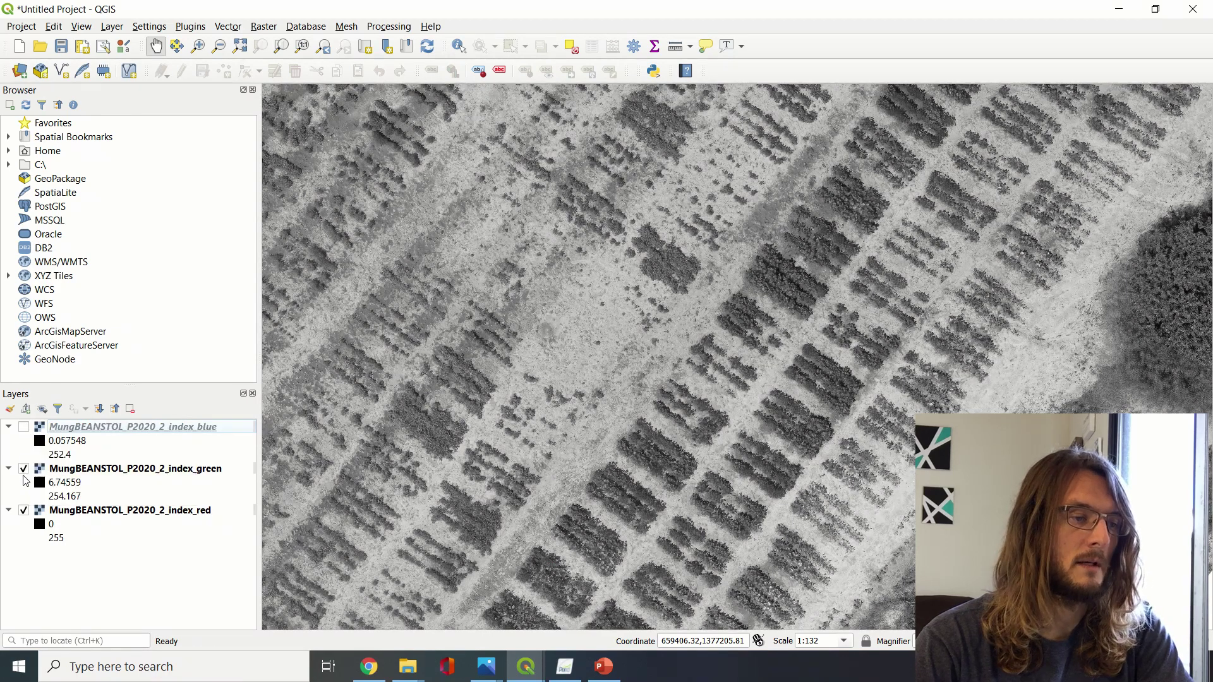
pyautogui.click(24, 469)
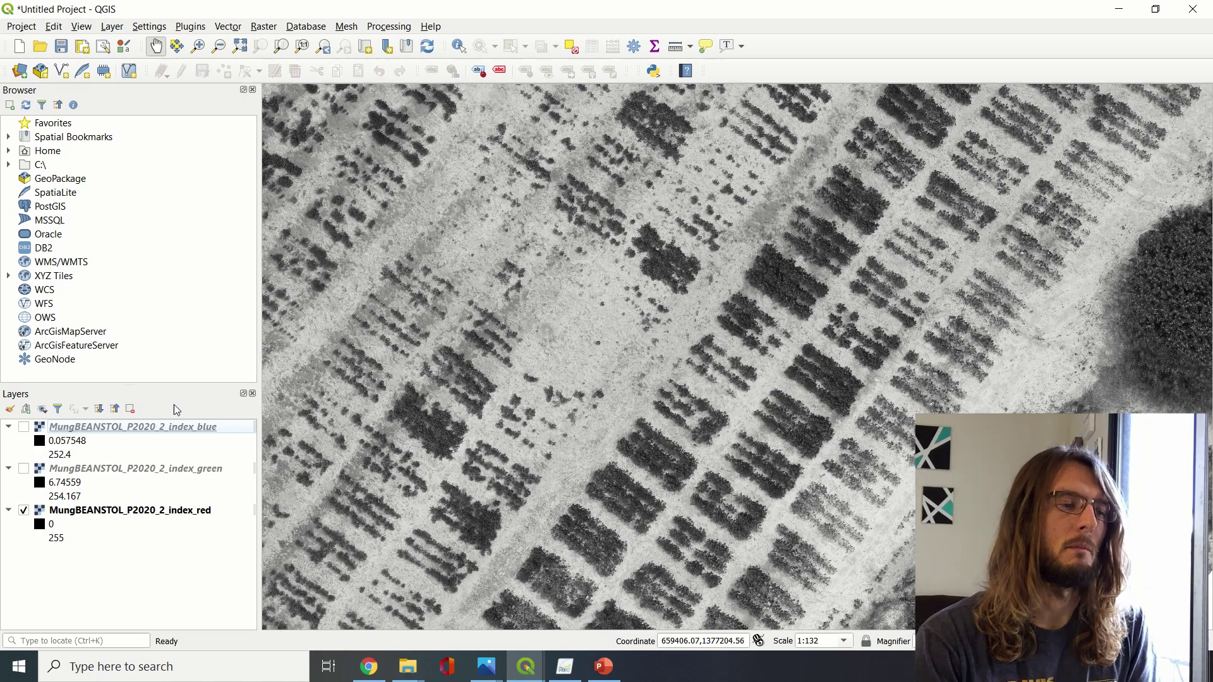
pyautogui.click(24, 469)
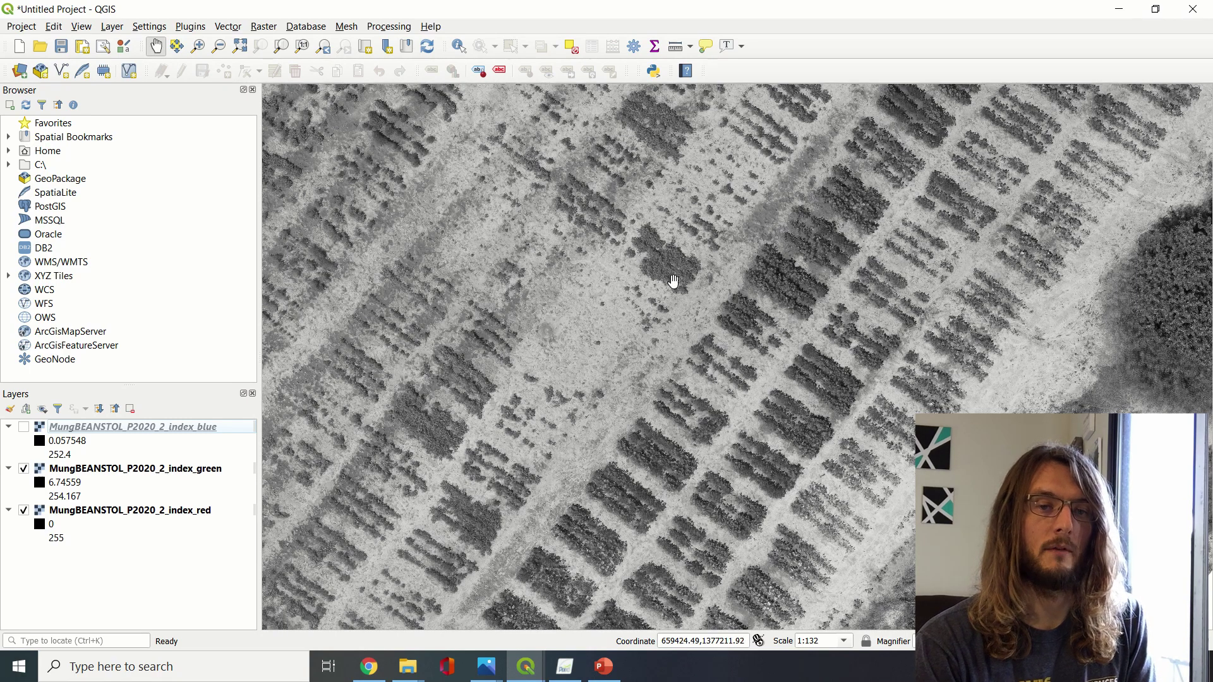
pyautogui.click(24, 469)
pyautogui.click(24, 468)
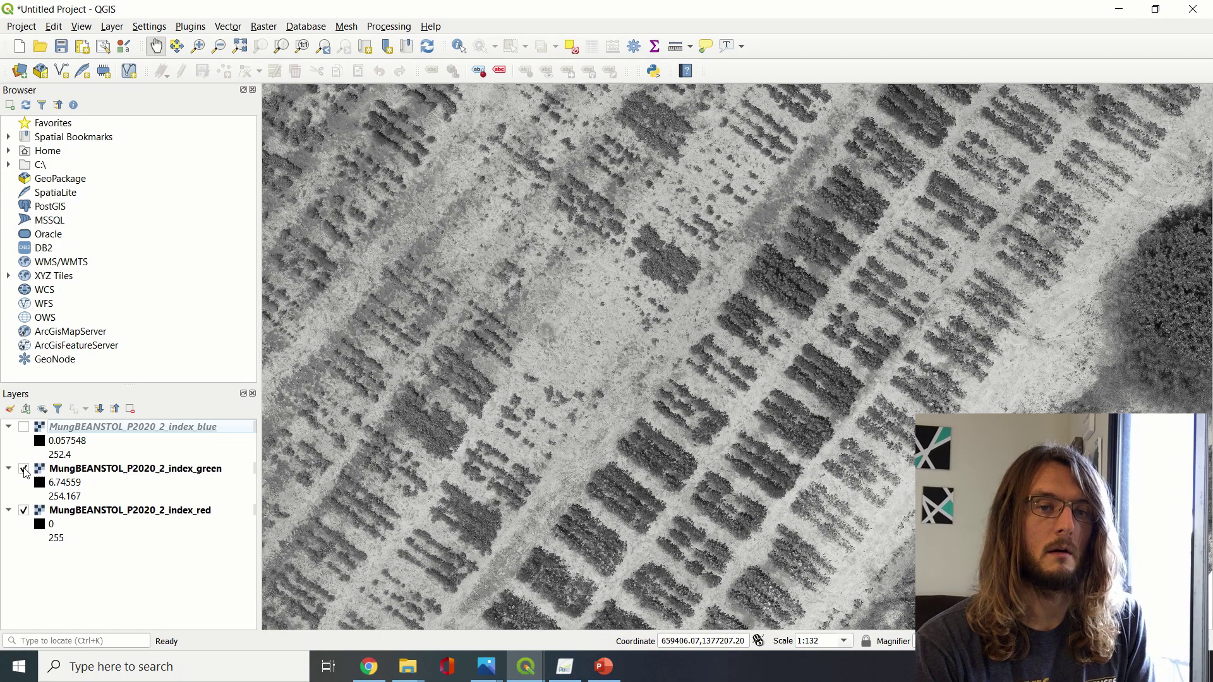
pyautogui.click(24, 468)
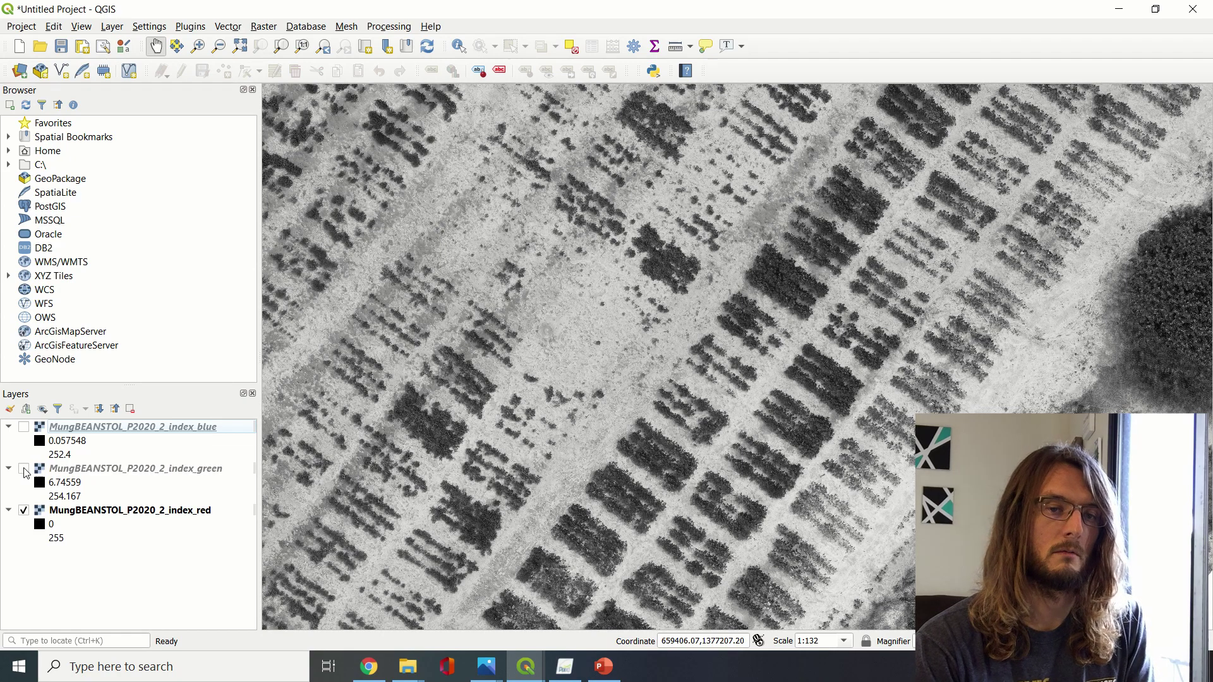
pyautogui.click(24, 469)
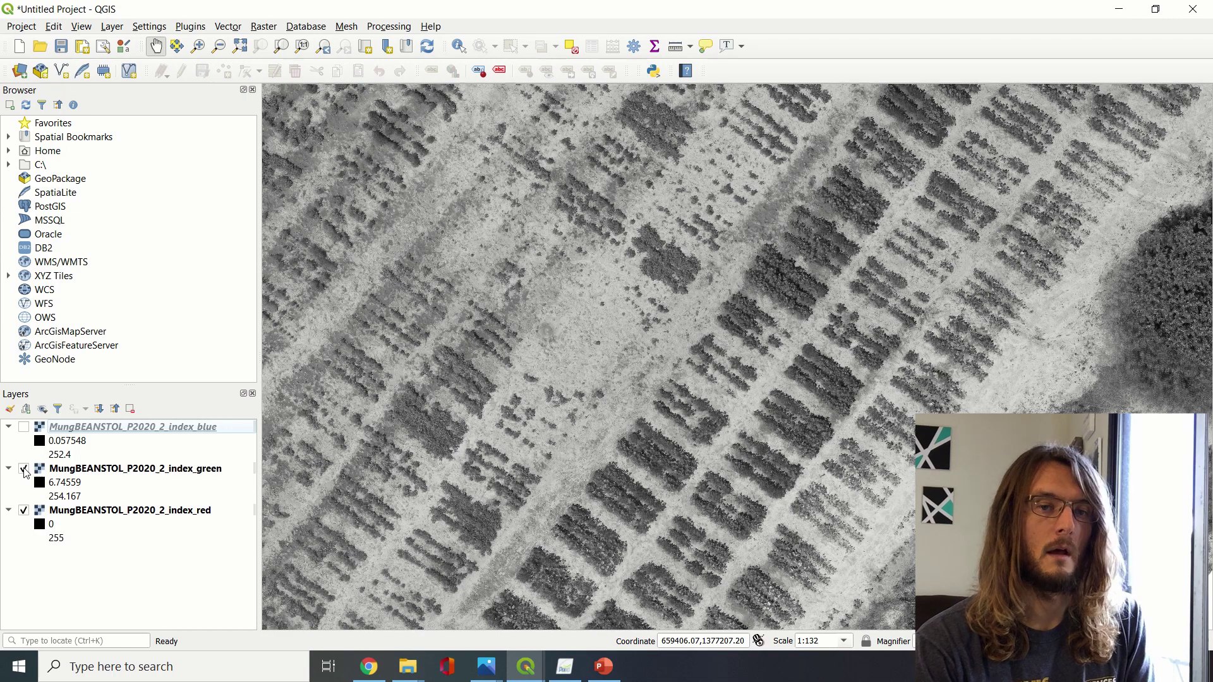
pyautogui.click(24, 428)
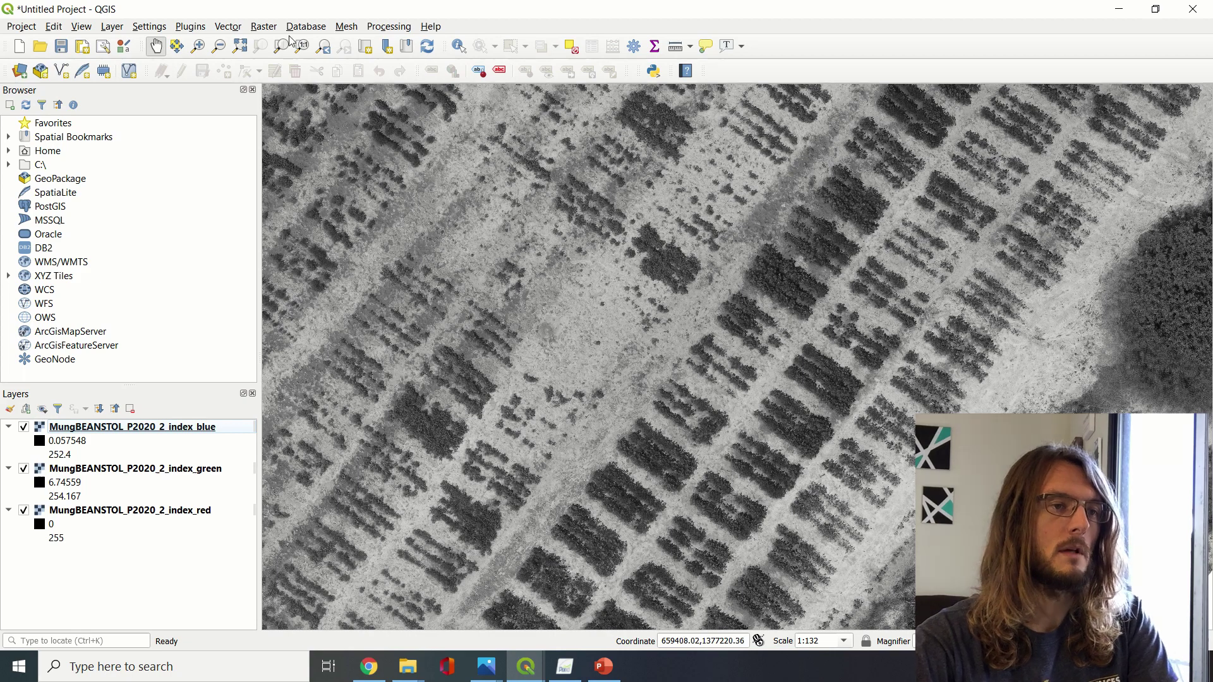
# - Open the Raster menu
pyautogui.click(267, 27)
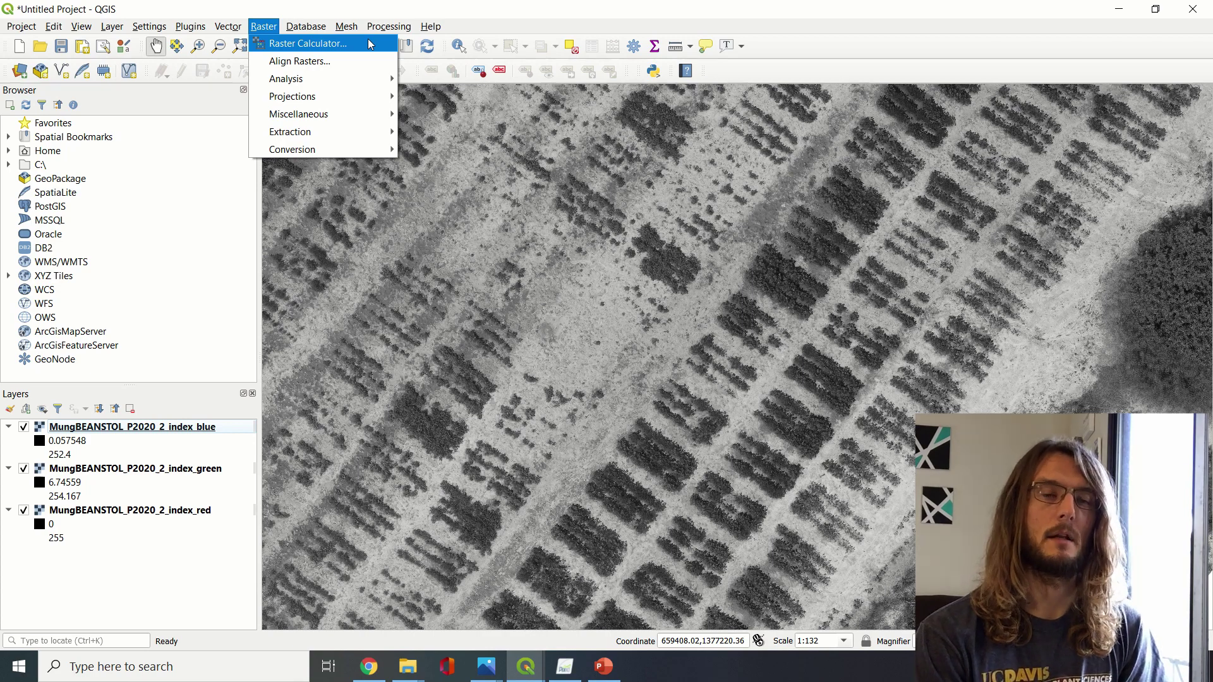
# - Open the Raster Calculator and save its output as ExGreen in Desktop > QGIS processing > 2020 Felicien Mung Bean
pyautogui.click(370, 45)
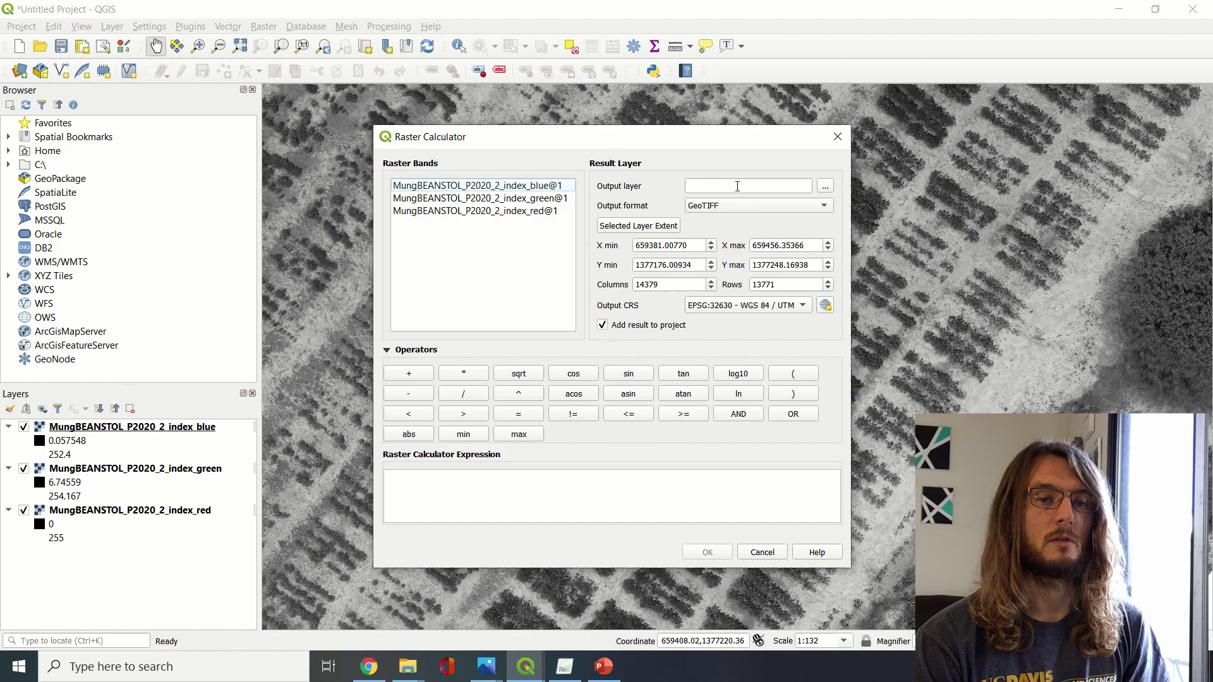
pyautogui.click(826, 187)
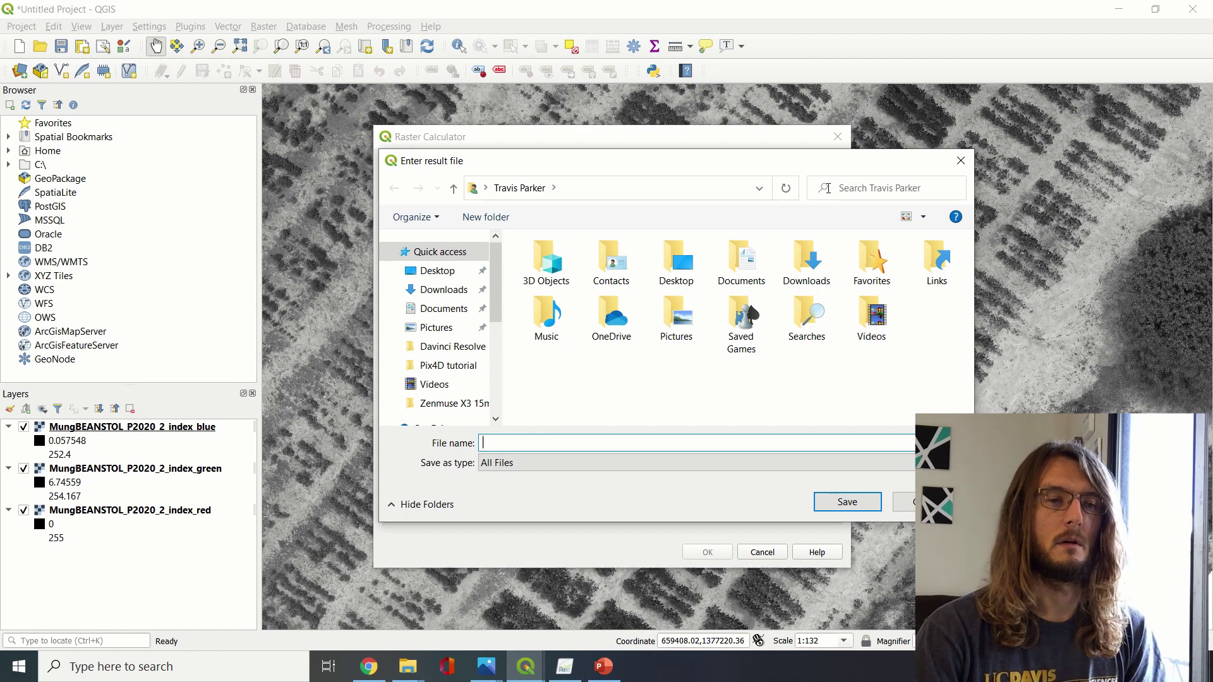
pyautogui.click(444, 273)
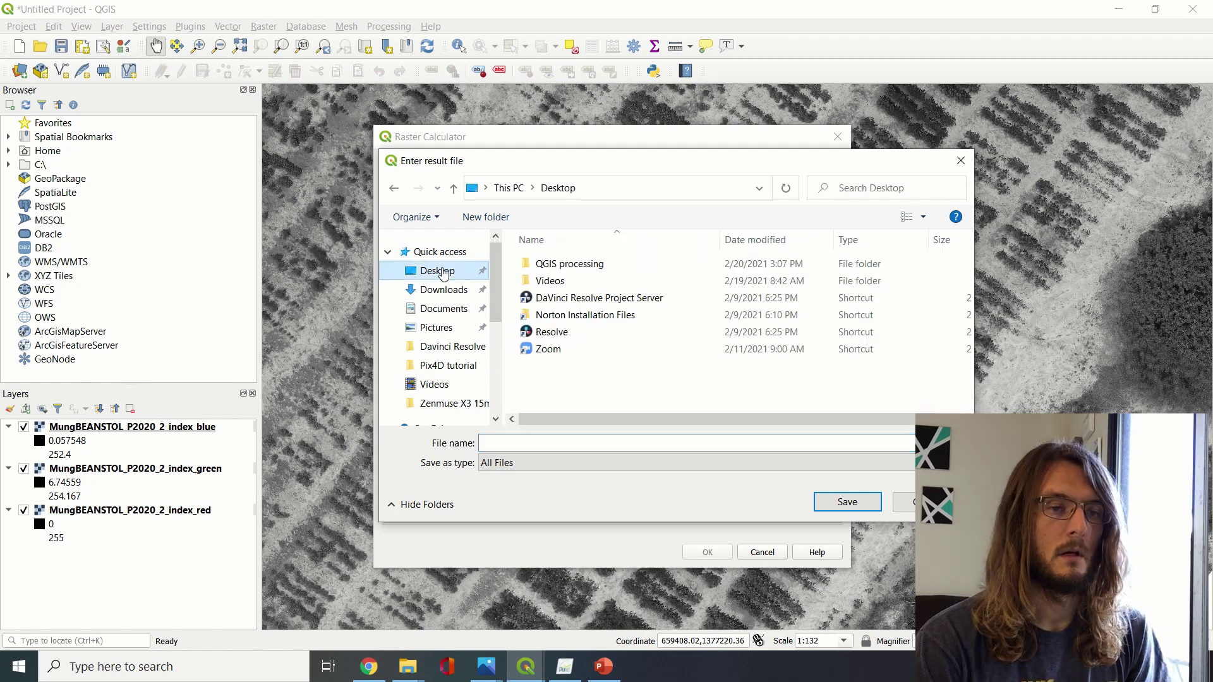
pyautogui.doubleClick(571, 264)
pyautogui.click(577, 270)
pyautogui.doubleClick(577, 270)
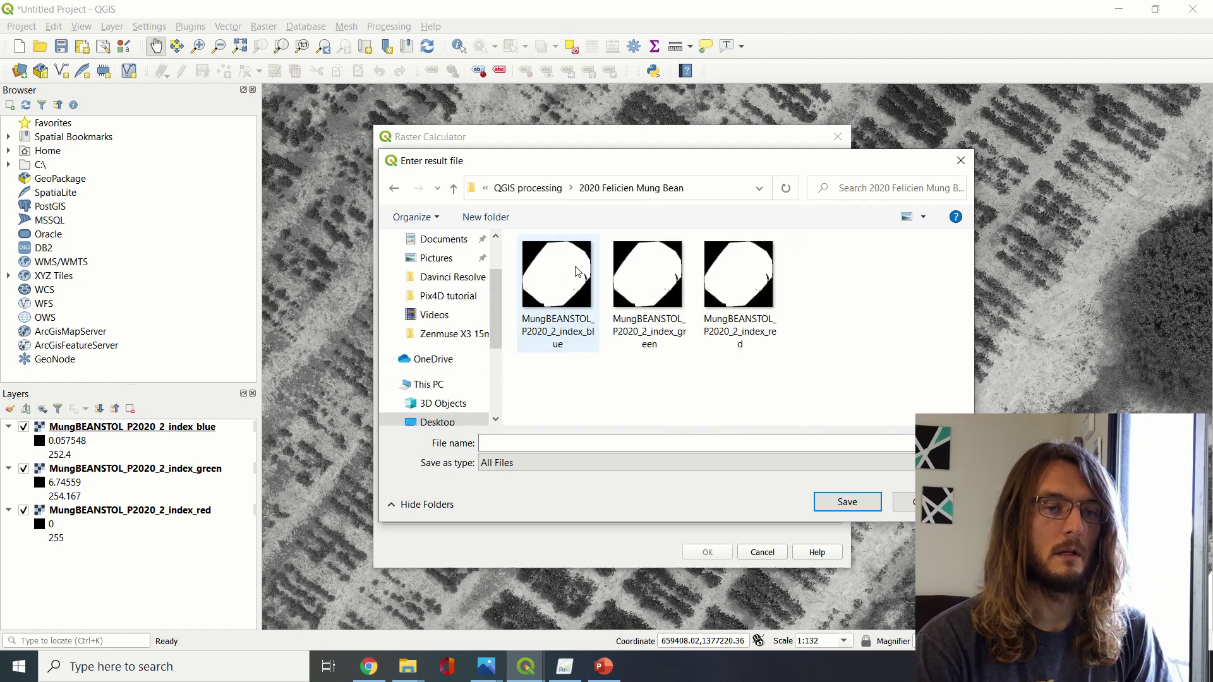
pyautogui.click(598, 447)
pyautogui.write('Ex')
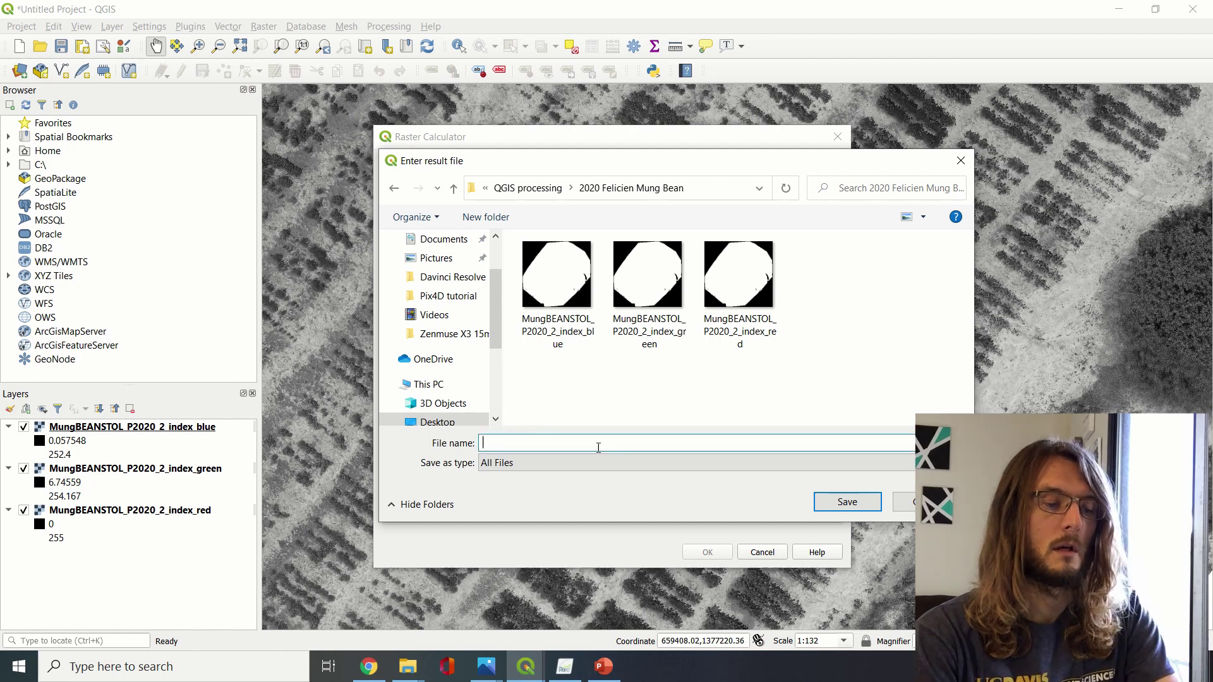
pyautogui.write('G')
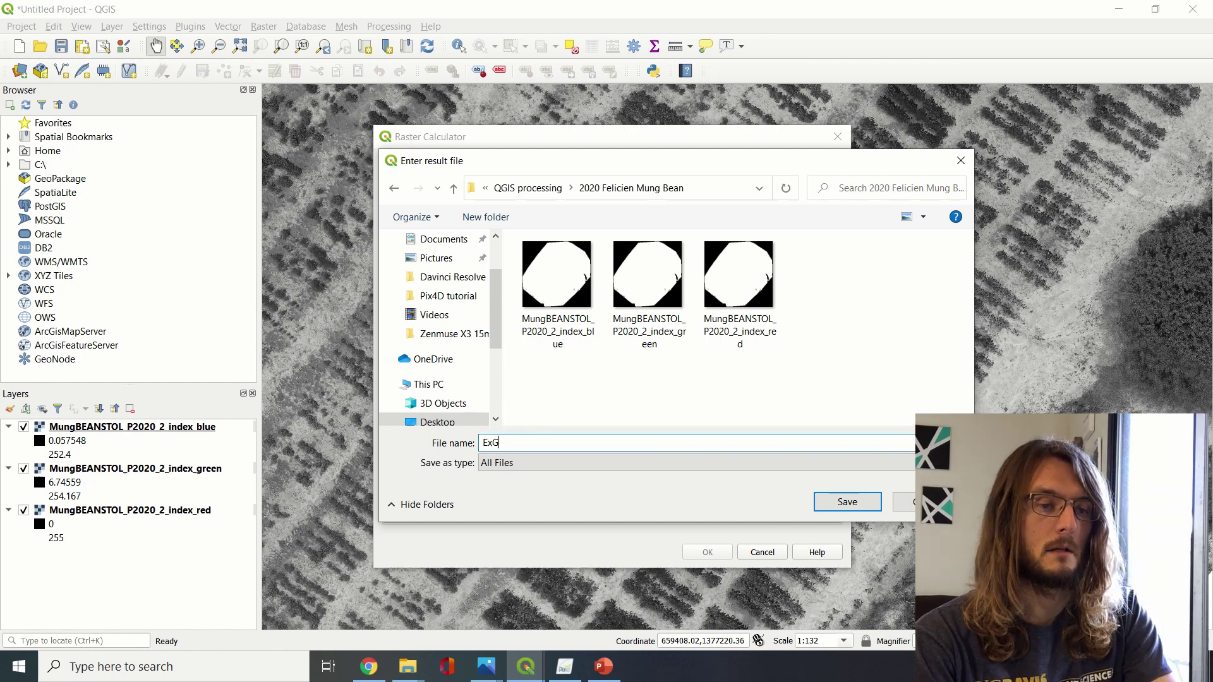
pyautogui.write('reen')
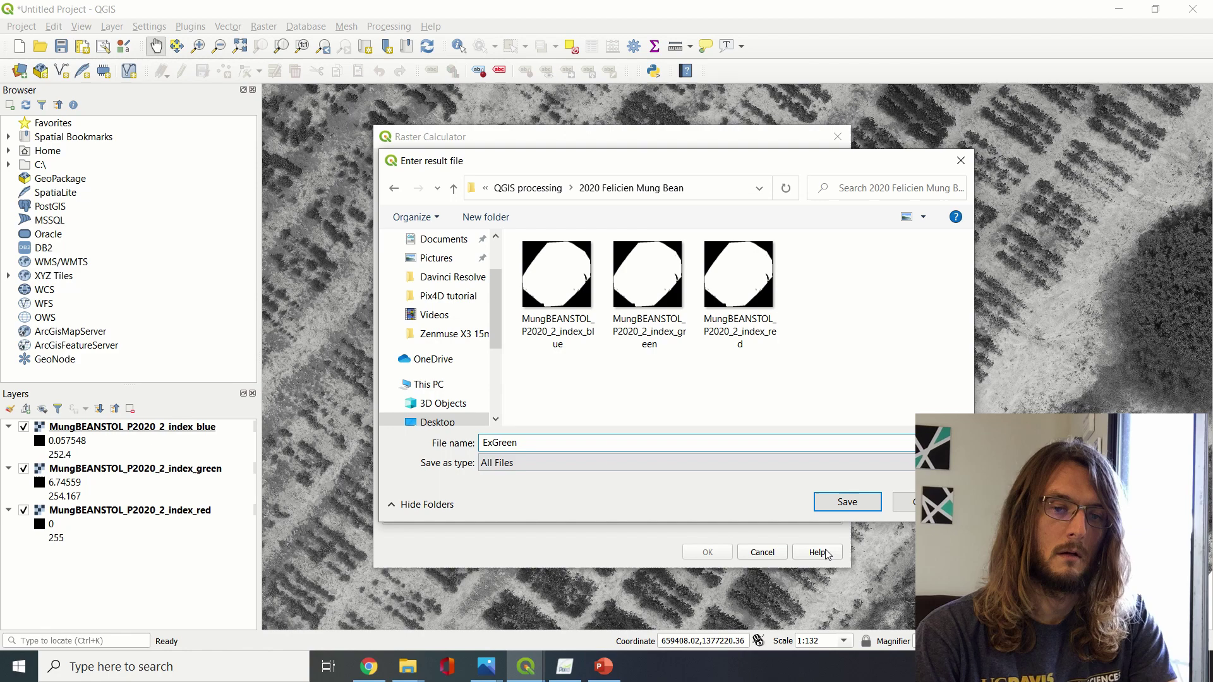
pyautogui.click(844, 503)
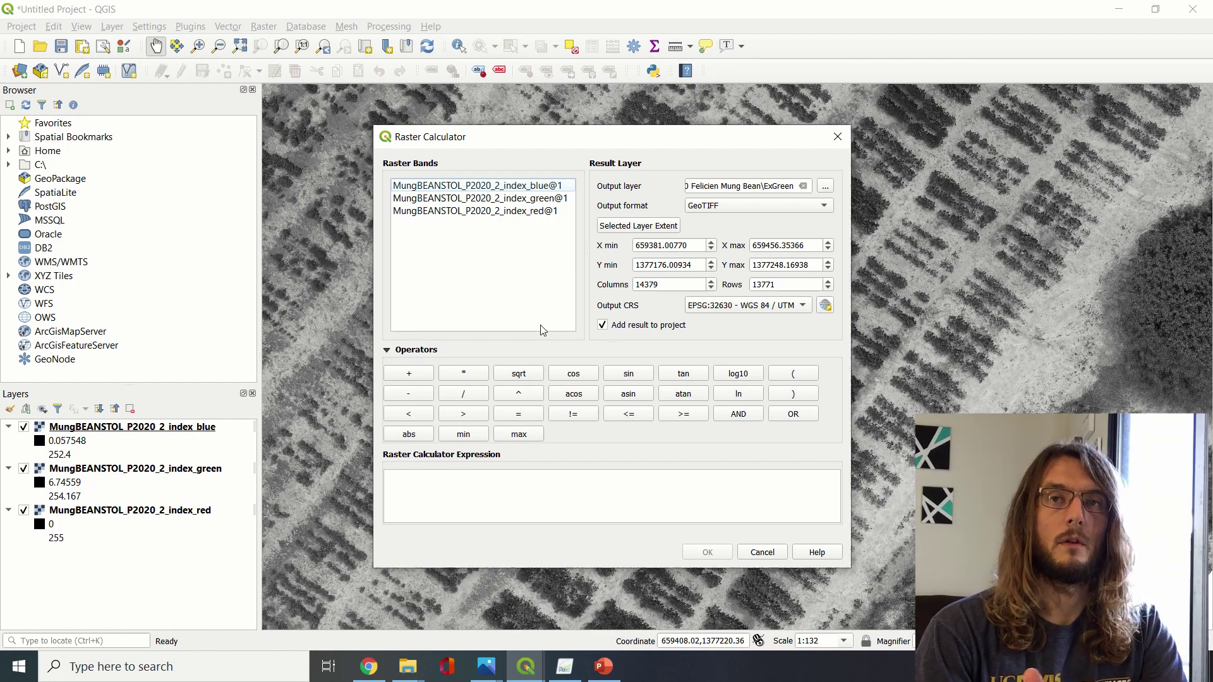
# - Switch to the ABT 098 QGIS lab methods document and read the Excess Green equation
pyautogui.hotkey('alt', 'Tab')
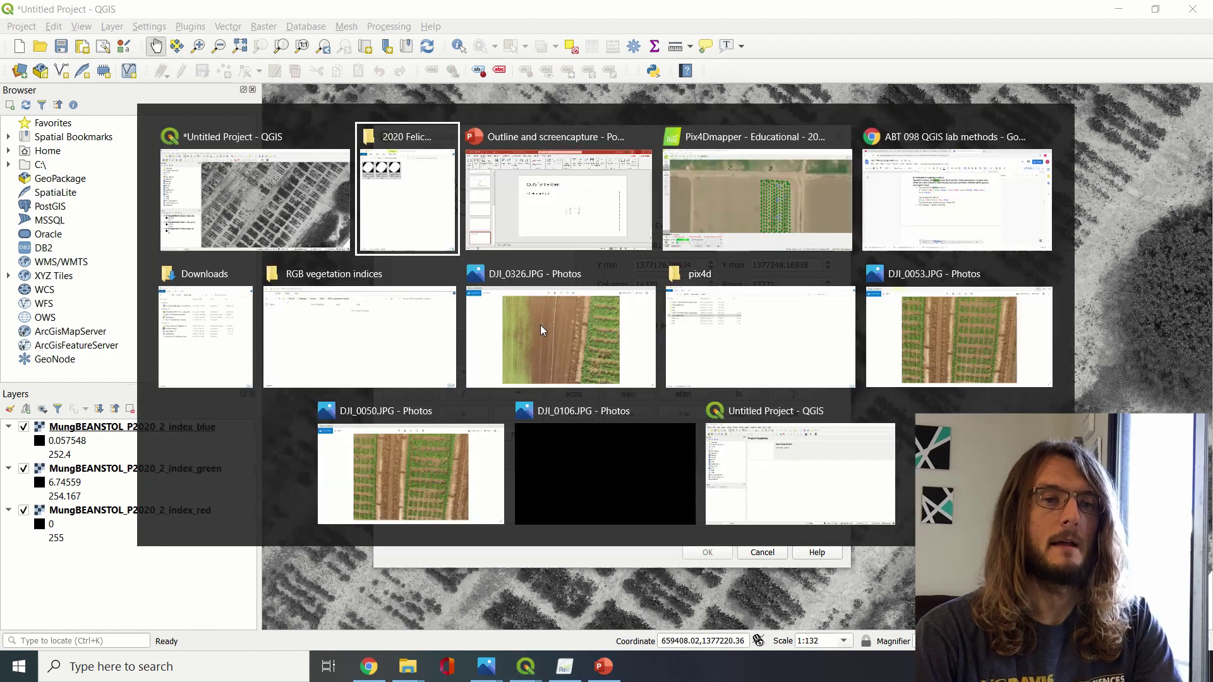
pyautogui.hotkey('alt', 'Tab')
pyautogui.hotkey('alt', 'Tab')
pyautogui.hotkey('alt', 'Tab')
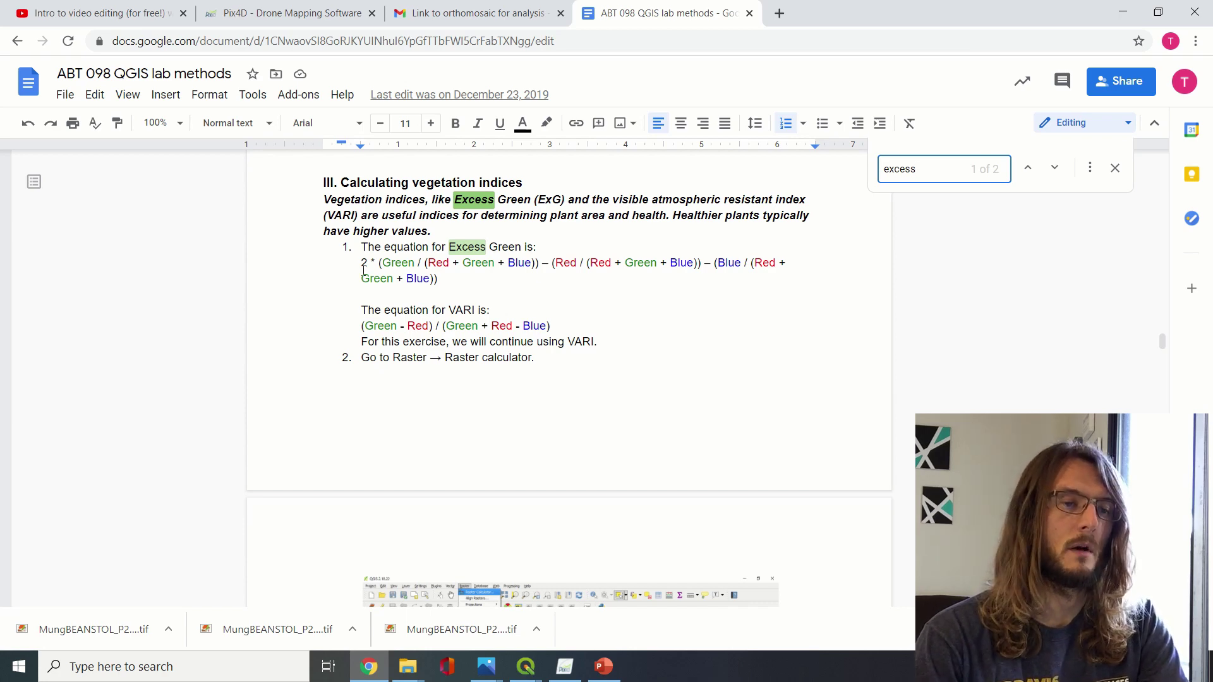
pyautogui.moveTo(360, 266); pyautogui.dragTo(443, 280)
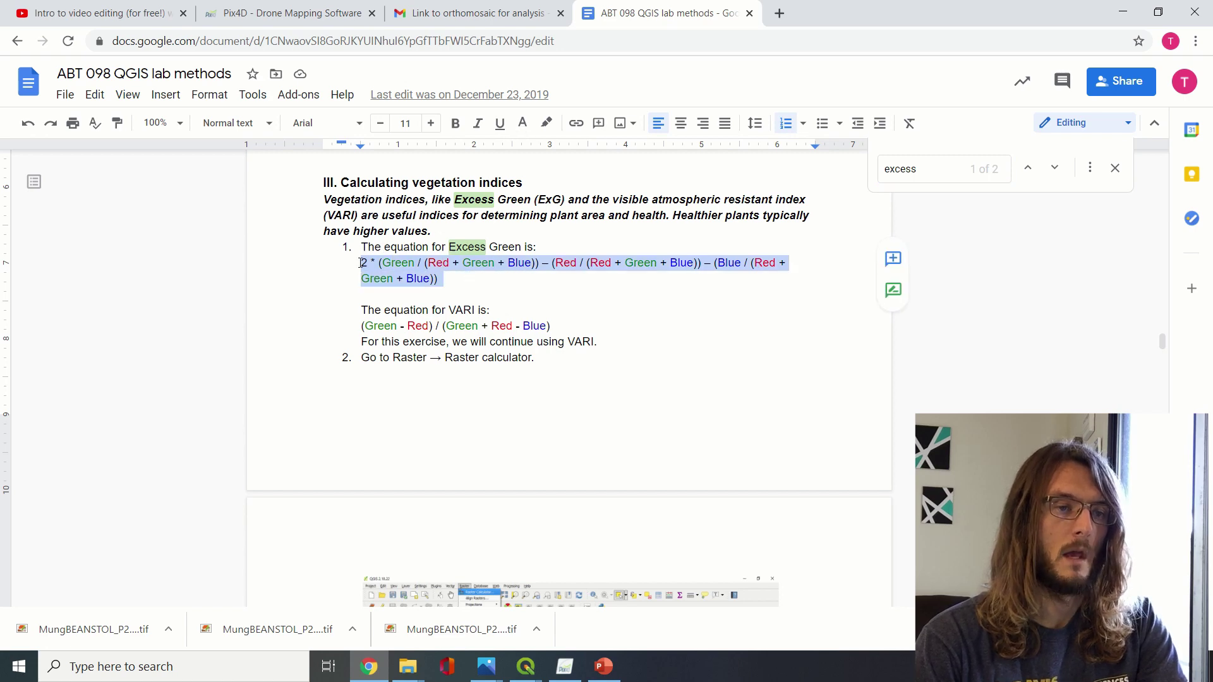
pyautogui.click(401, 270)
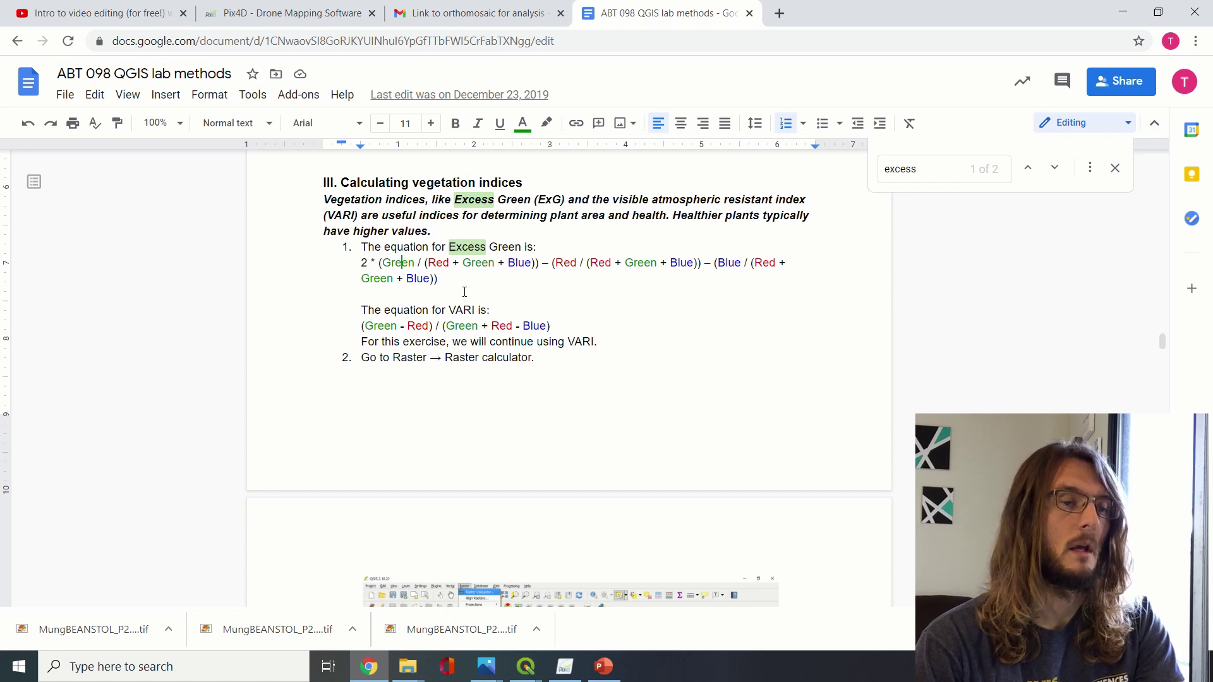
pyautogui.hotkey('alt', 'Tab')
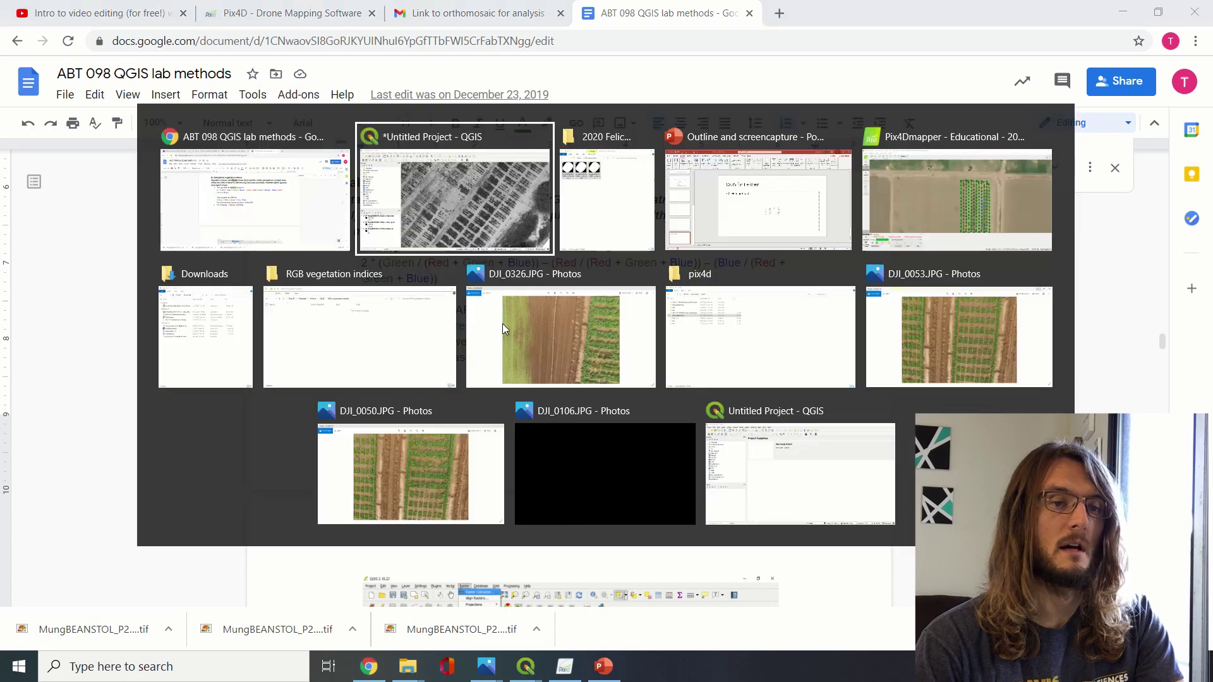
# - Back in the Raster Calculator, start the expression with 2 * (
pyautogui.hotkey('alt', 'Tab')
pyautogui.hotkey('alt', 'shift', 'Tab')
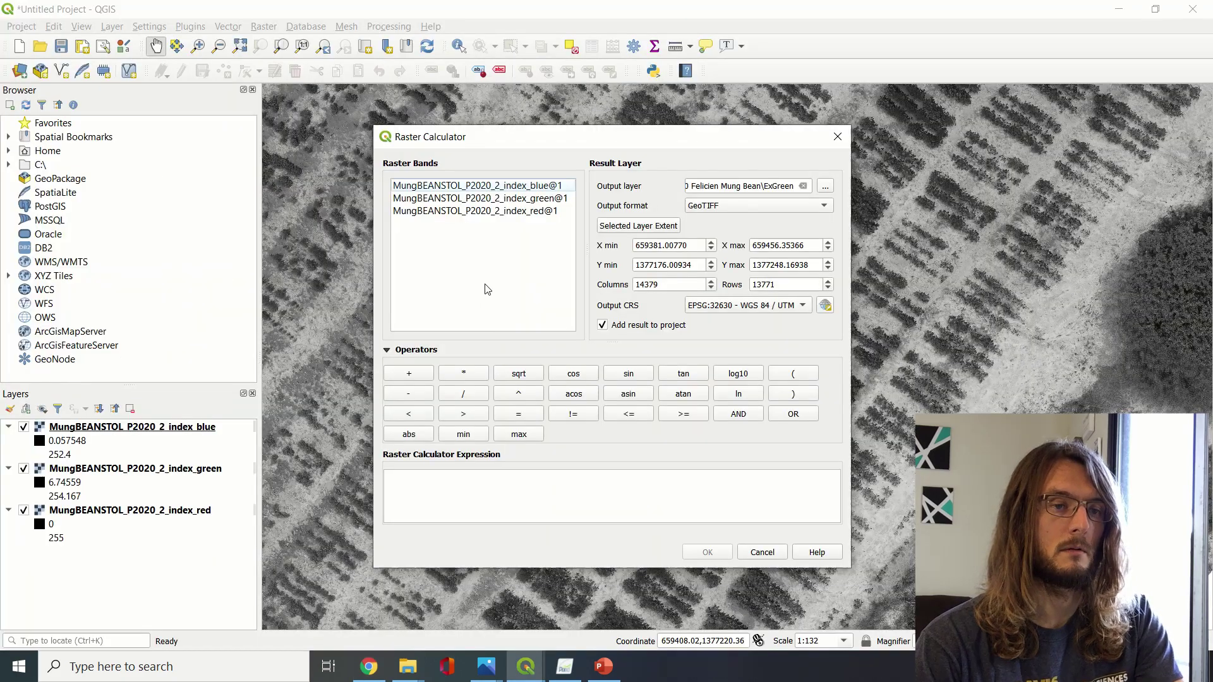
pyautogui.press('super+Right')
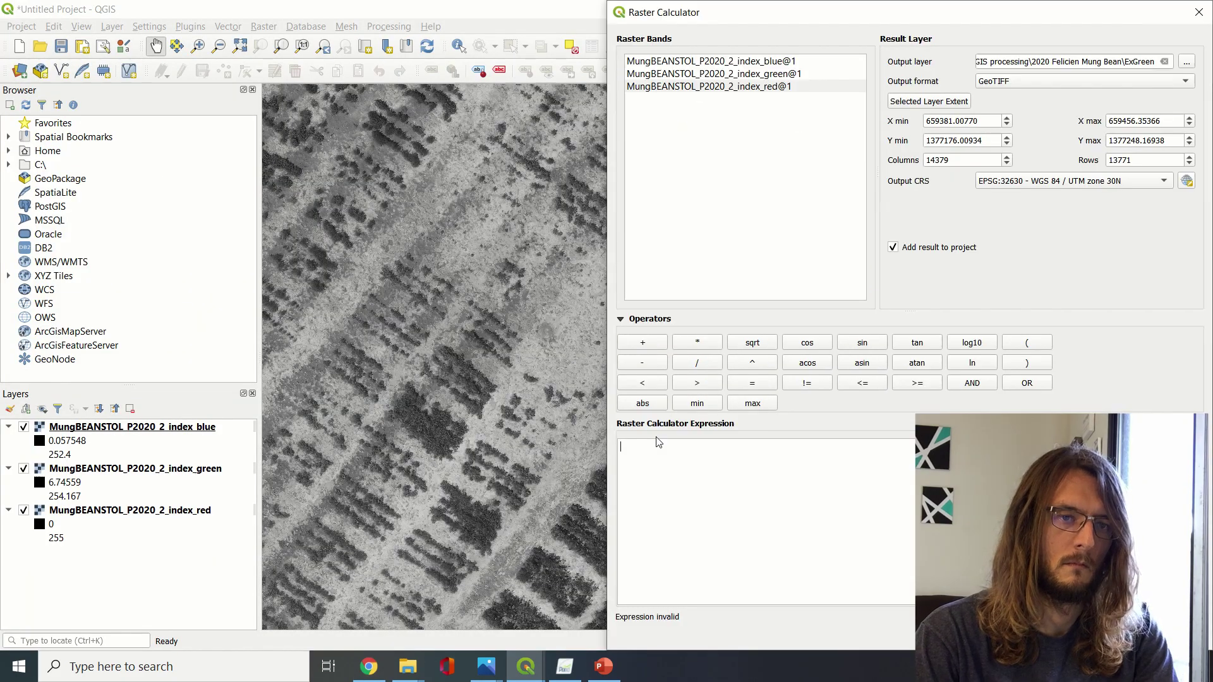
pyautogui.write('2')
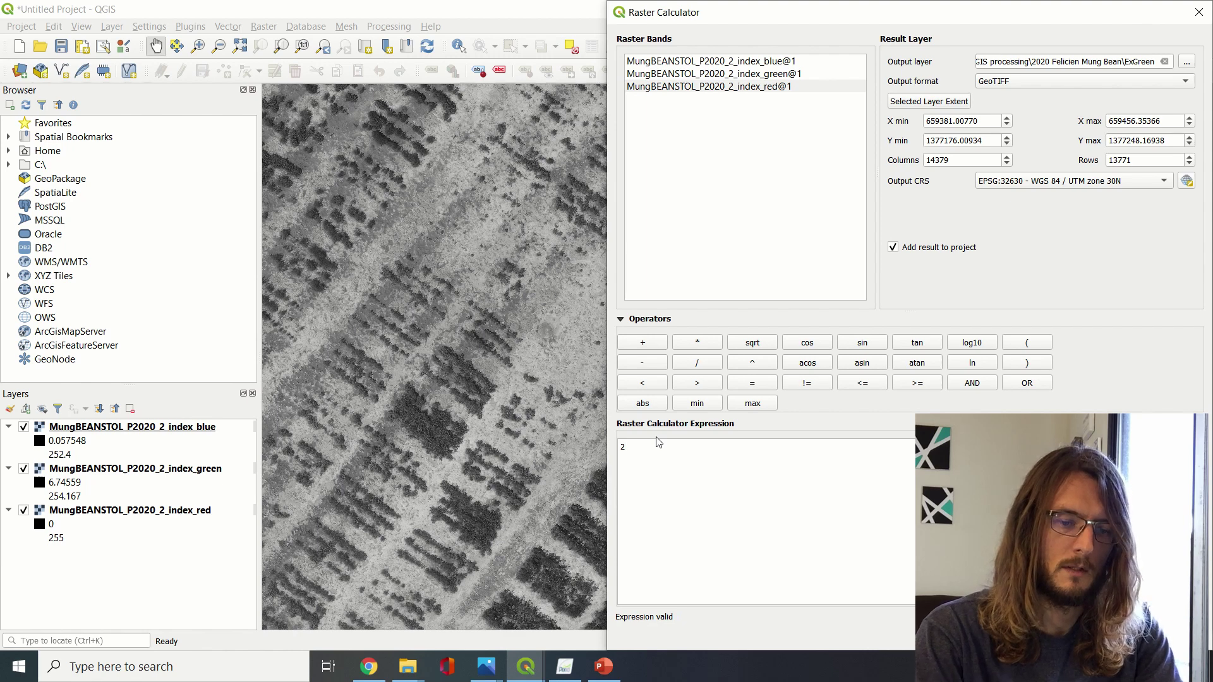
pyautogui.click(707, 343)
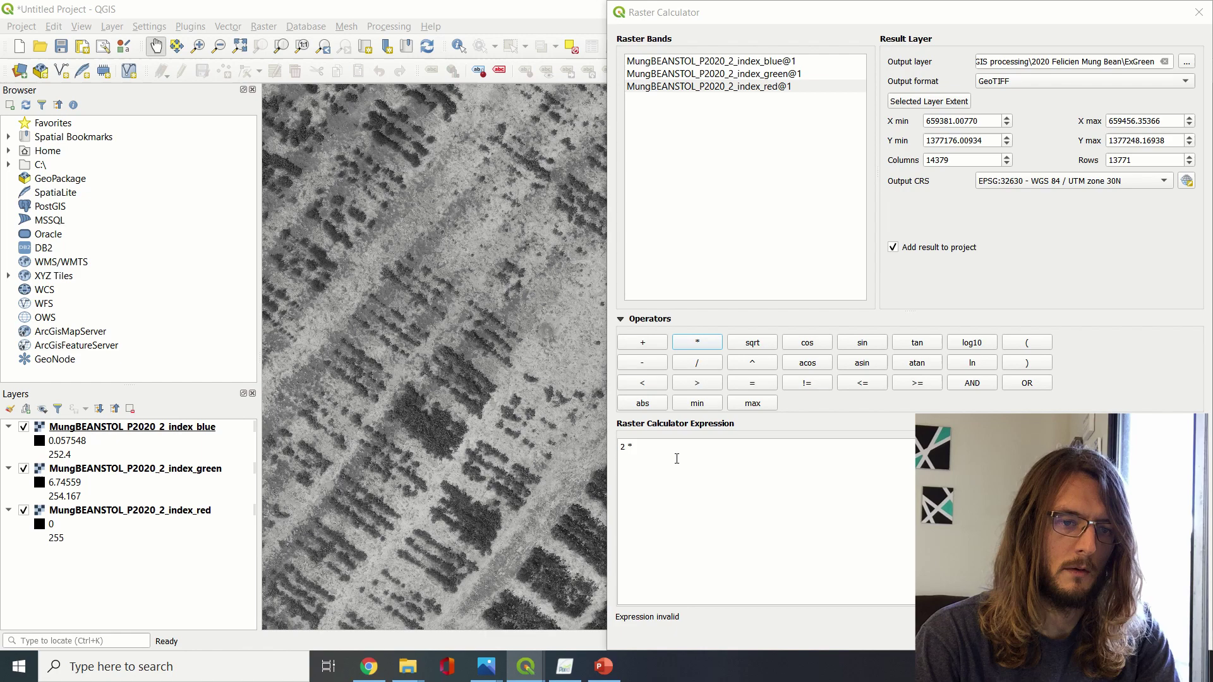
pyautogui.hotkey('alt', 'Tab')
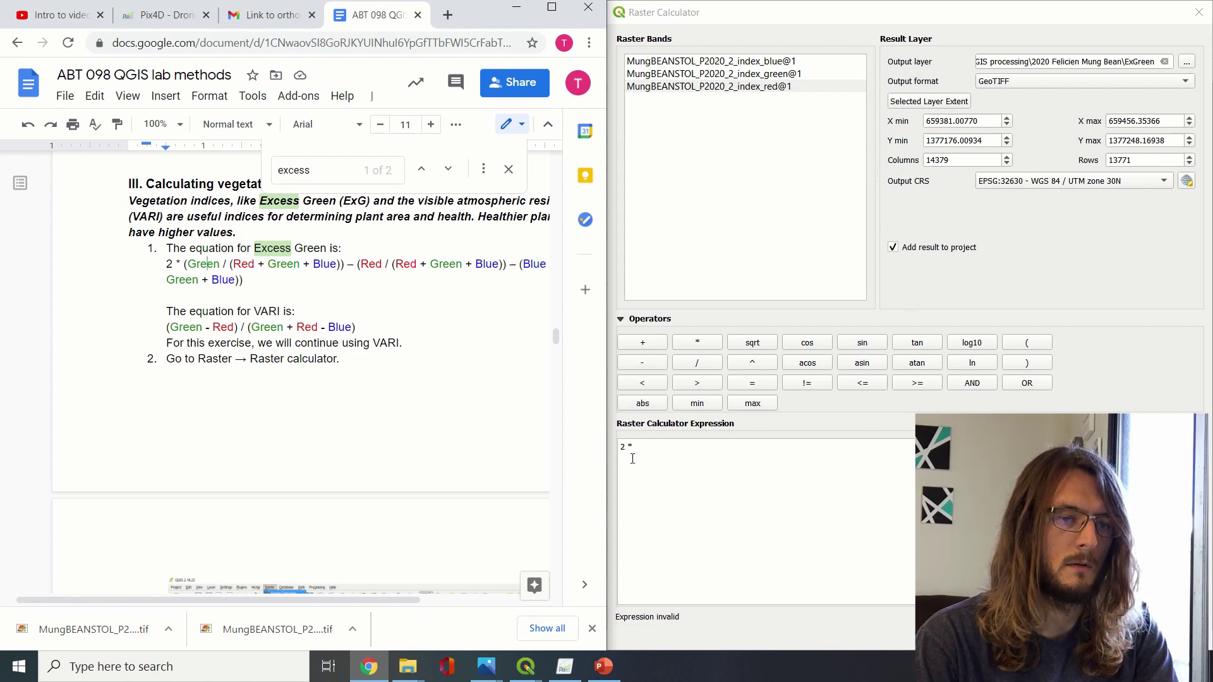
pyautogui.click(646, 446)
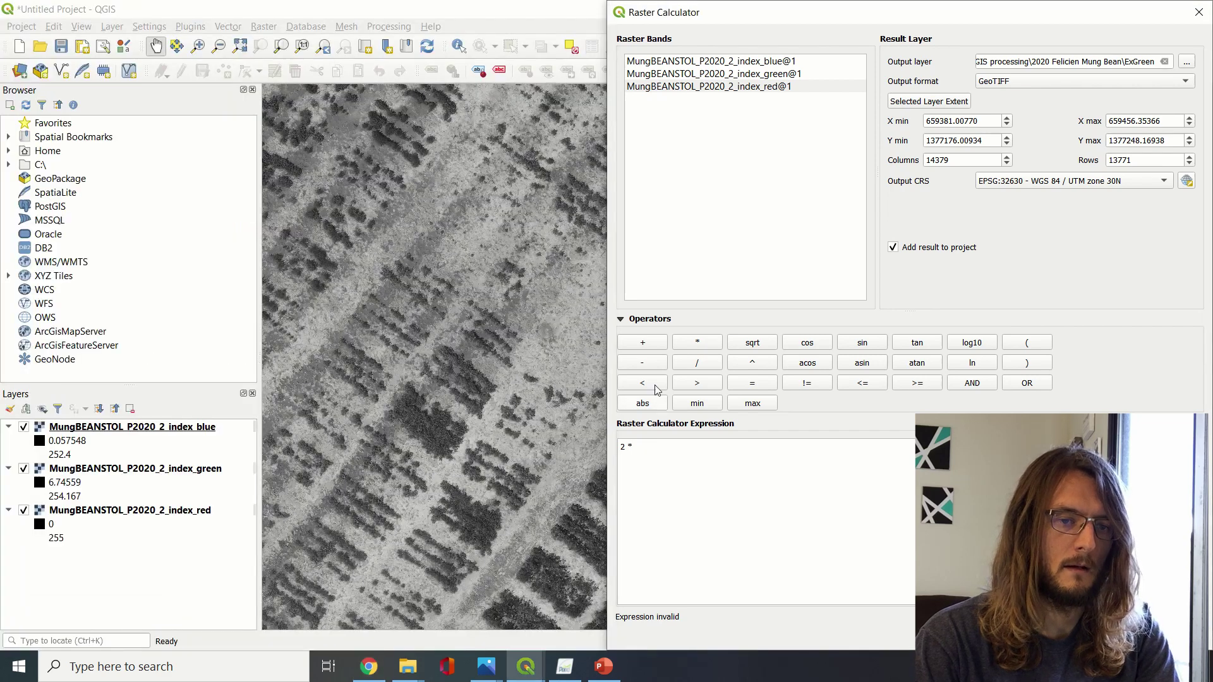
pyautogui.click(1027, 342)
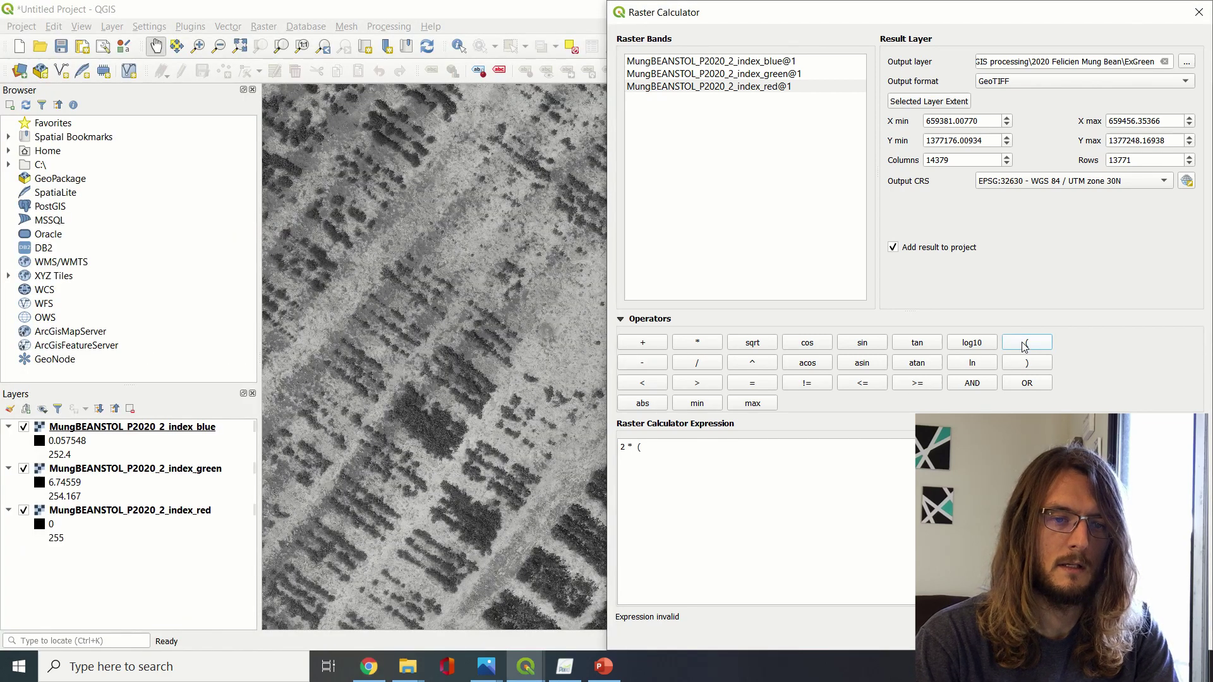
pyautogui.click(748, 473)
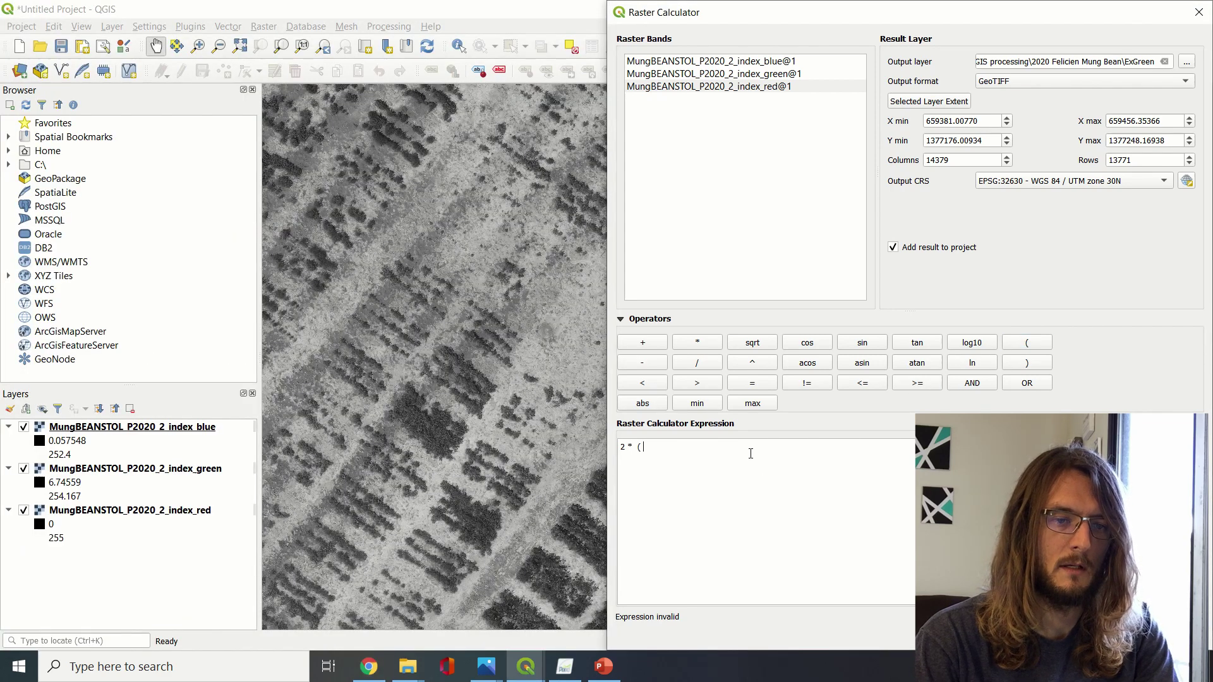
# - Add green / (red + green + blue) to the expression using the band list
pyautogui.doubleClick(798, 75)
pyautogui.click(835, 447)
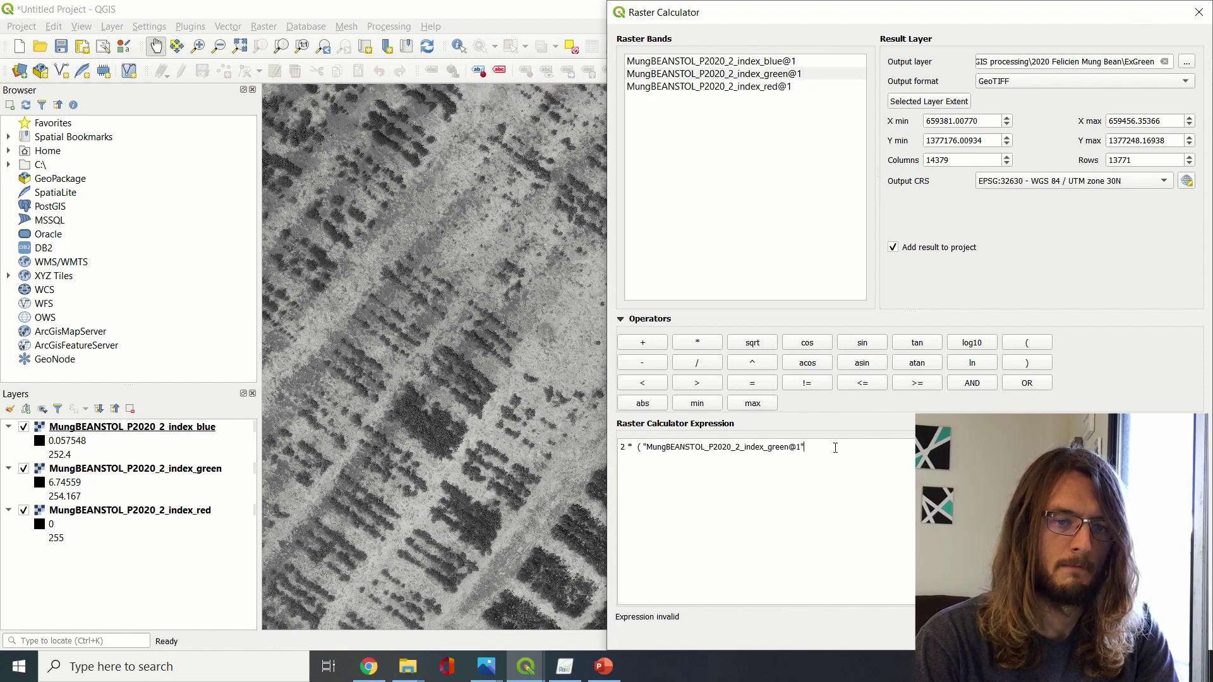
pyautogui.write('/(')
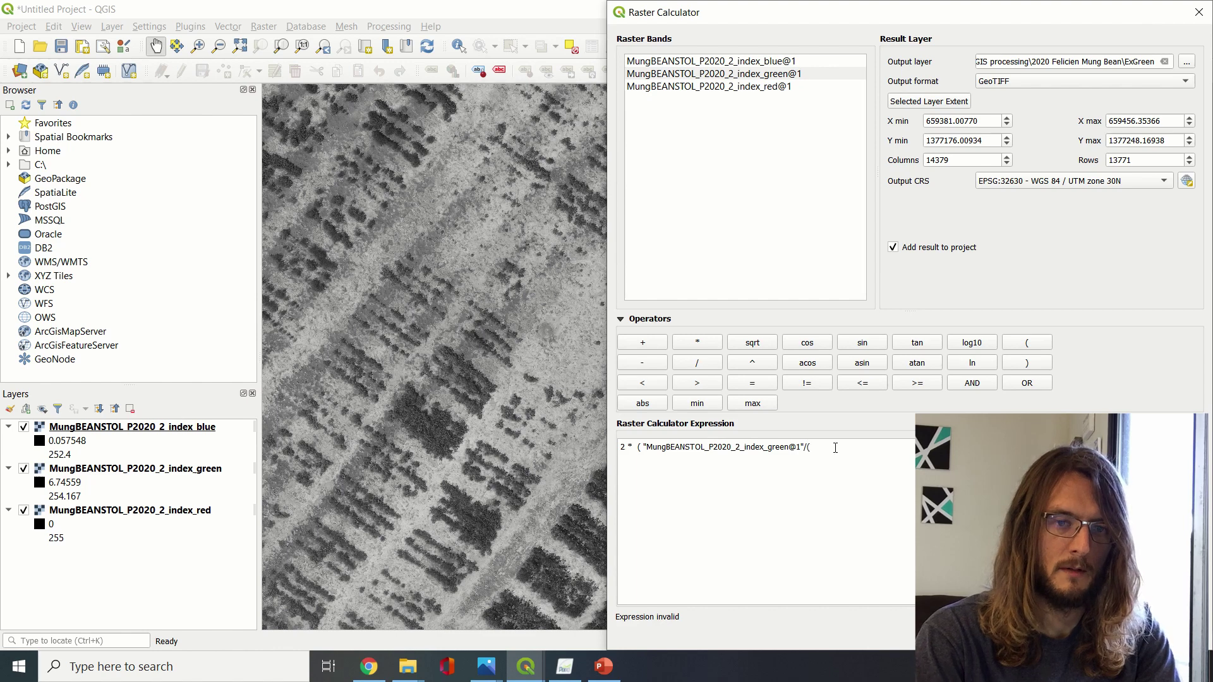
pyautogui.doubleClick(763, 88)
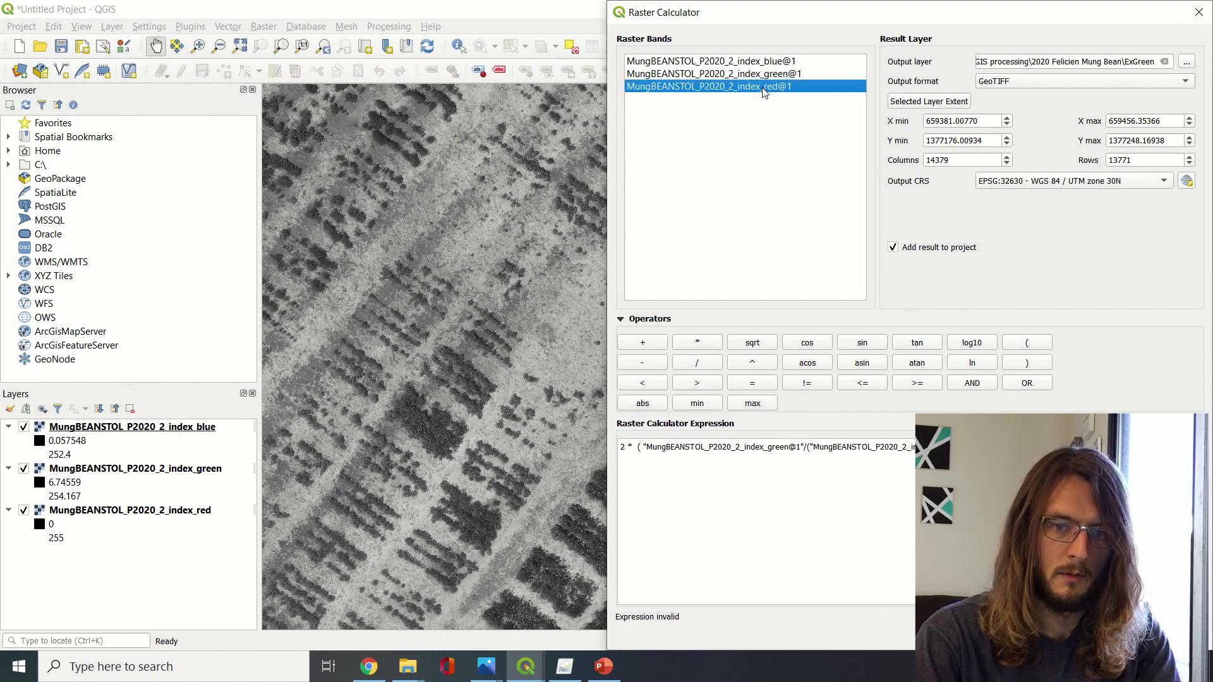
pyautogui.click(1004, 457)
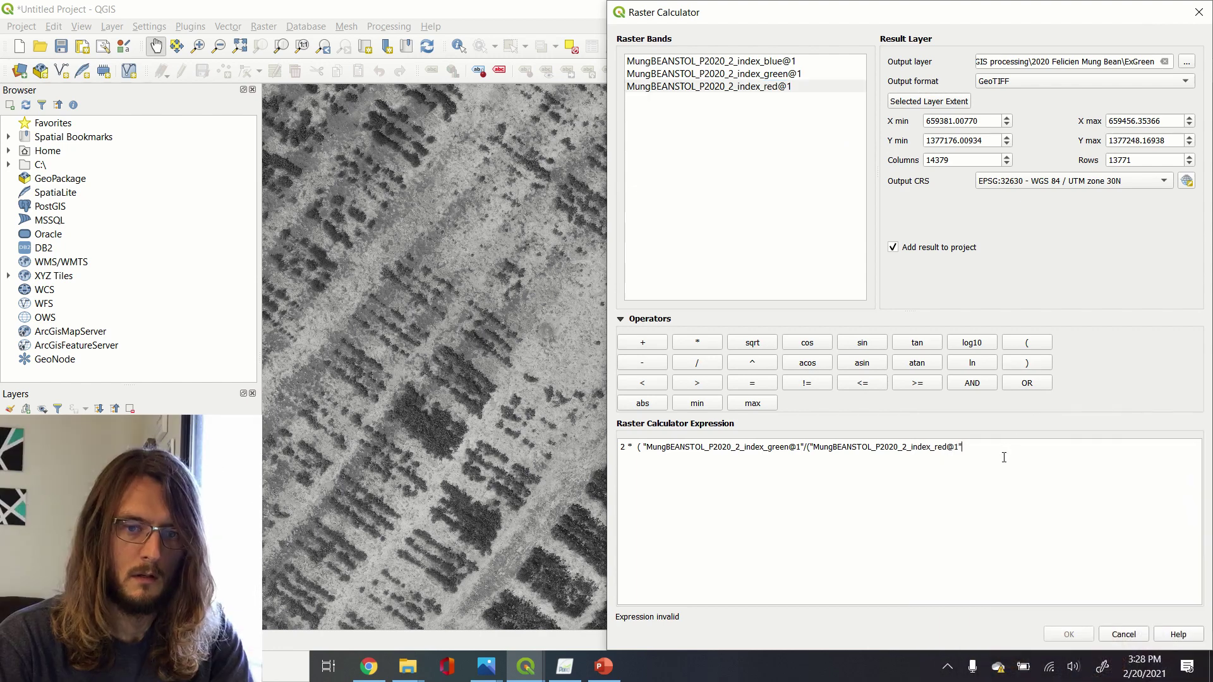
pyautogui.write('+')
pyautogui.doubleClick(714, 74)
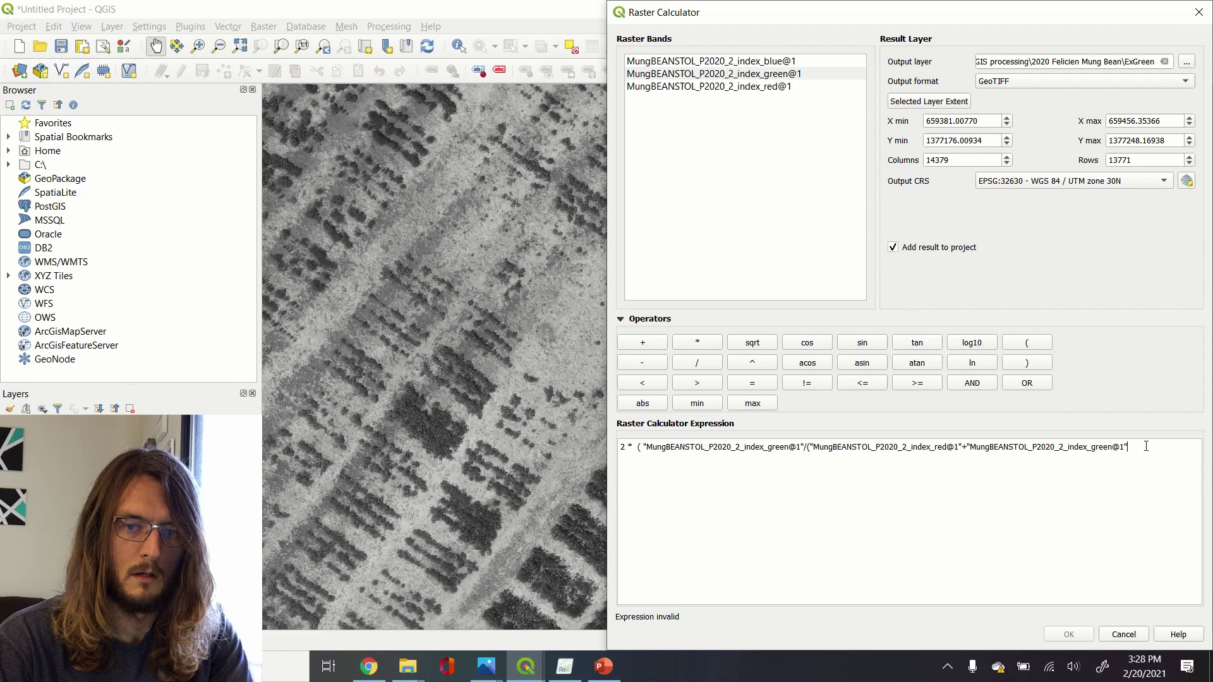
pyautogui.write('+')
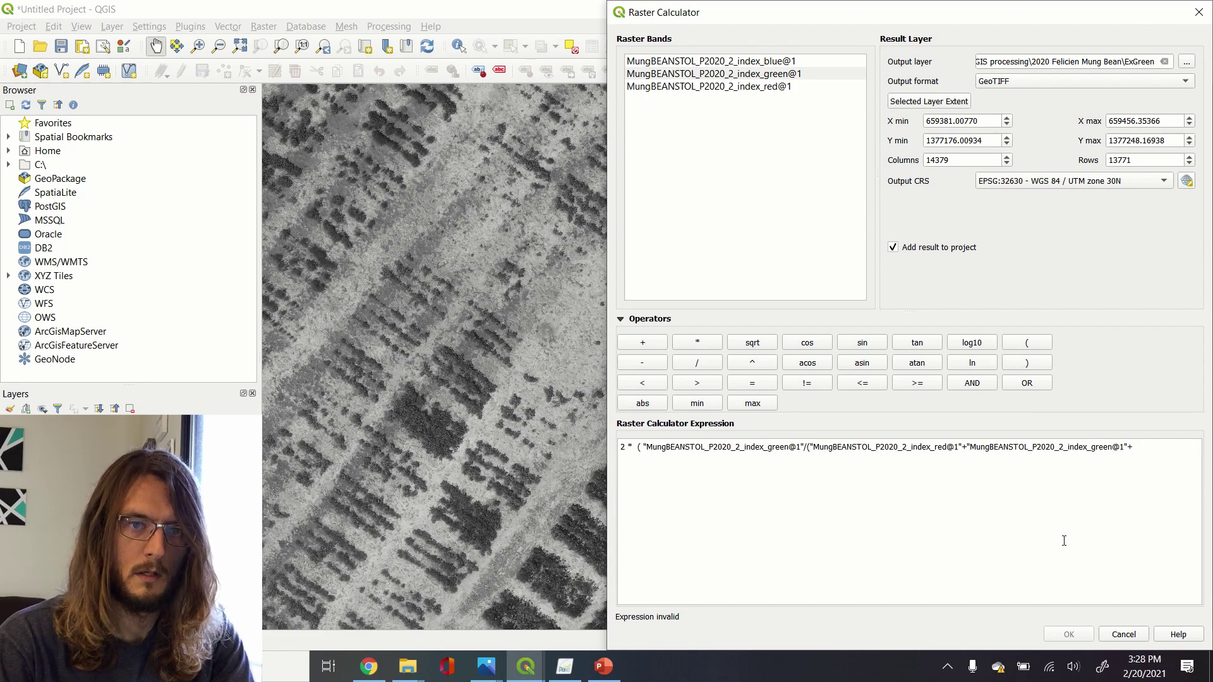
pyautogui.doubleClick(773, 60)
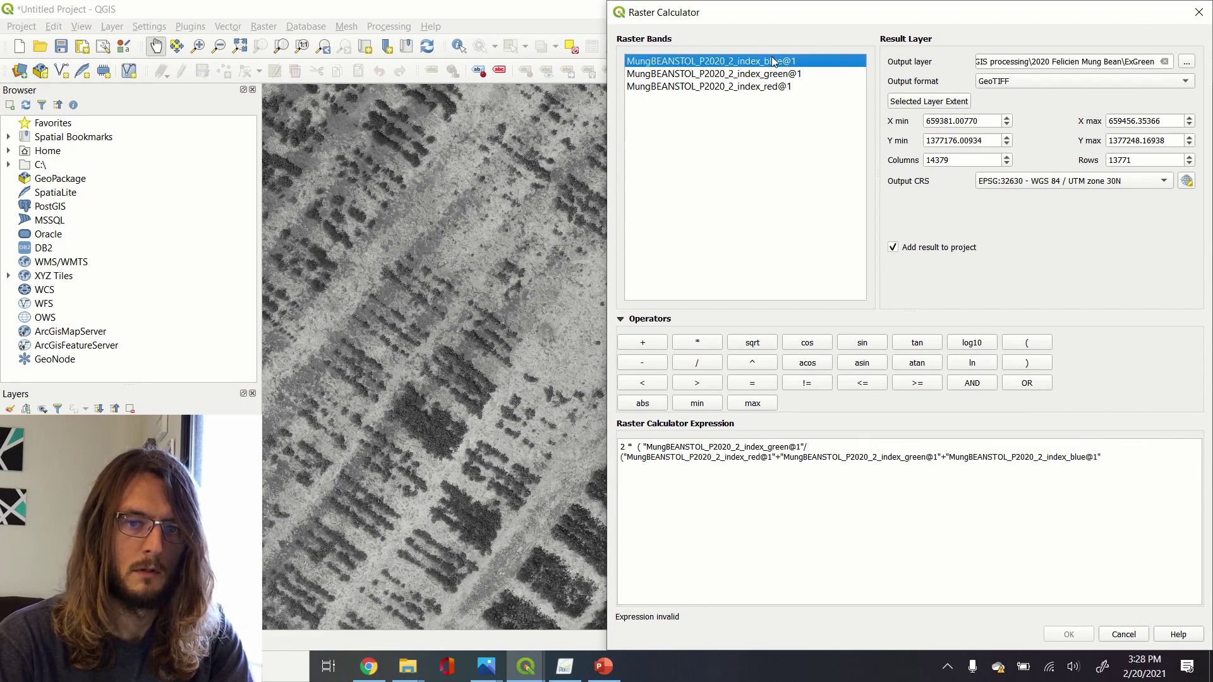
pyautogui.click(1114, 451)
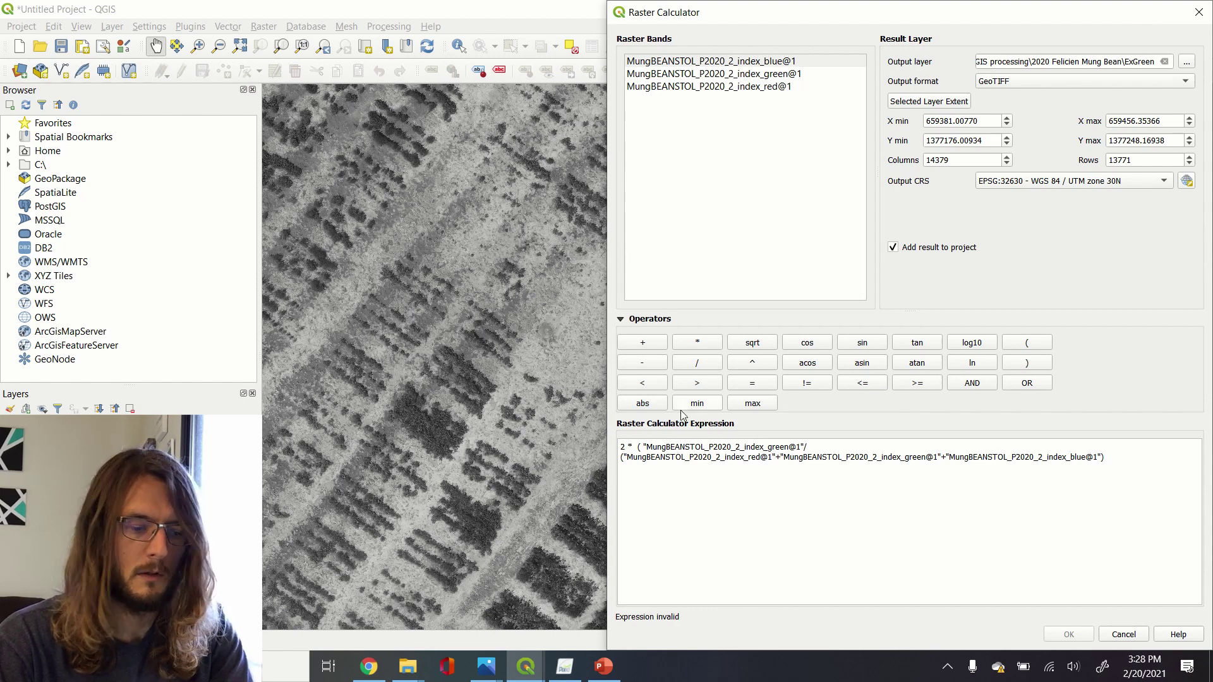
# - Add a closing parenthesis to the expression, checking it against the lab document
pyautogui.hotkey('alt', 'Tab')
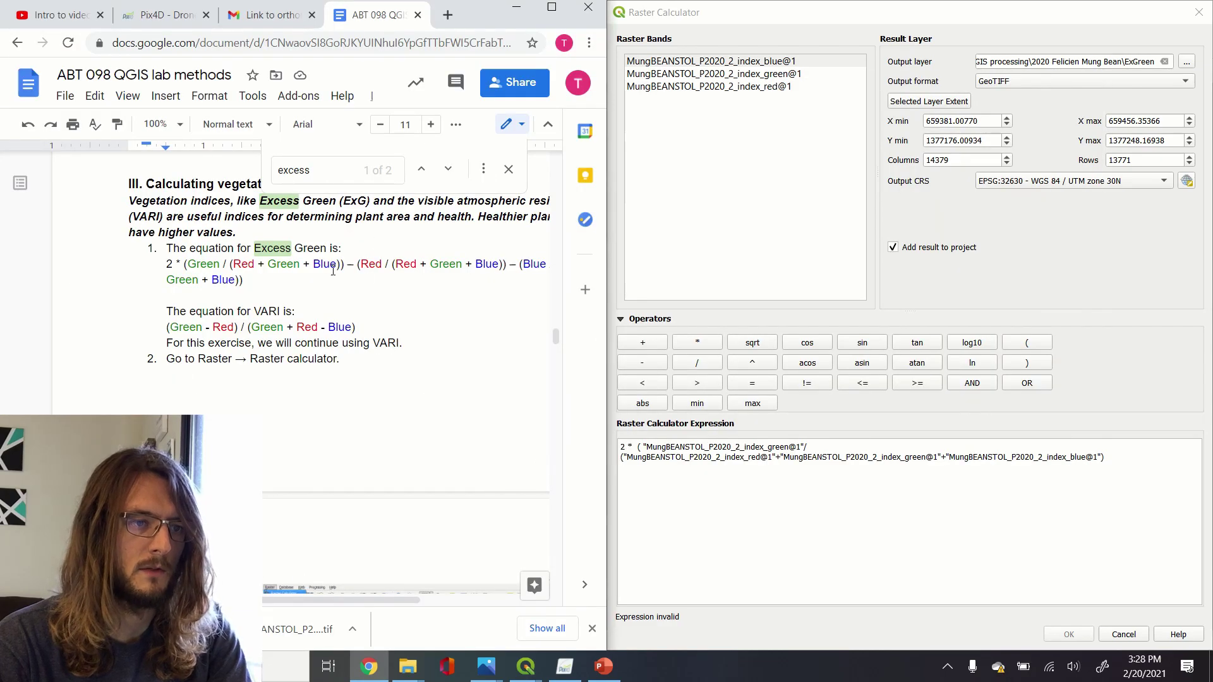
pyautogui.click(1132, 467)
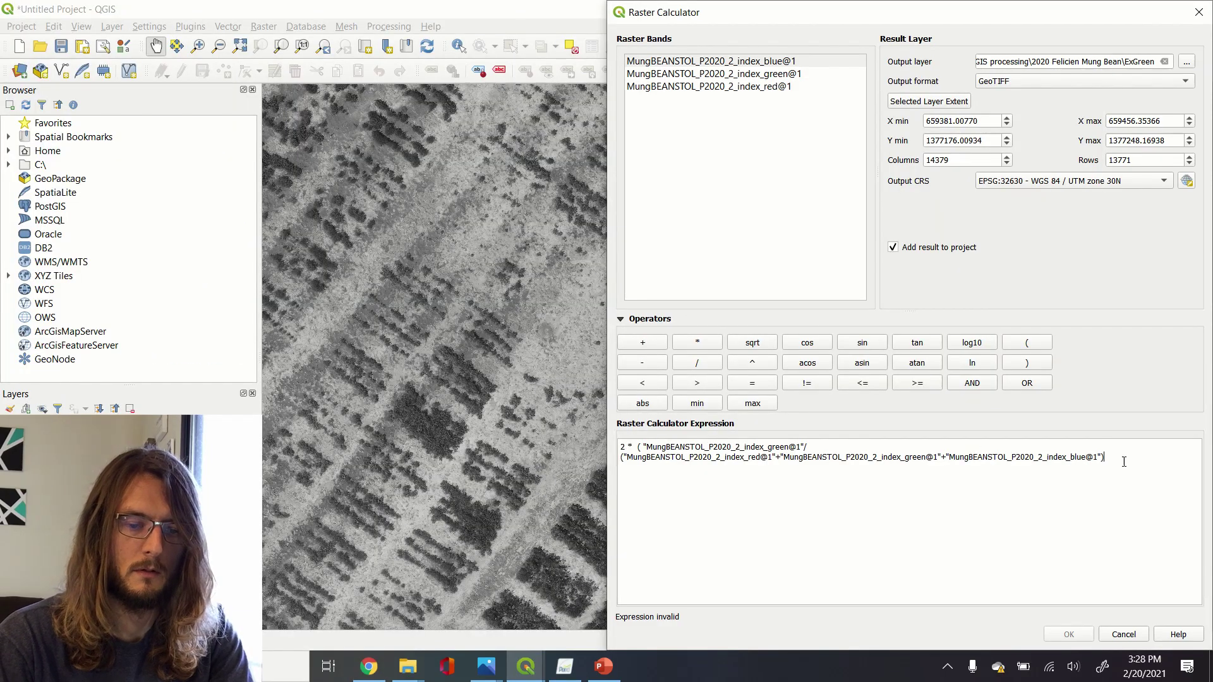
pyautogui.write(')')
pyautogui.hotkey('alt', 'Tab')
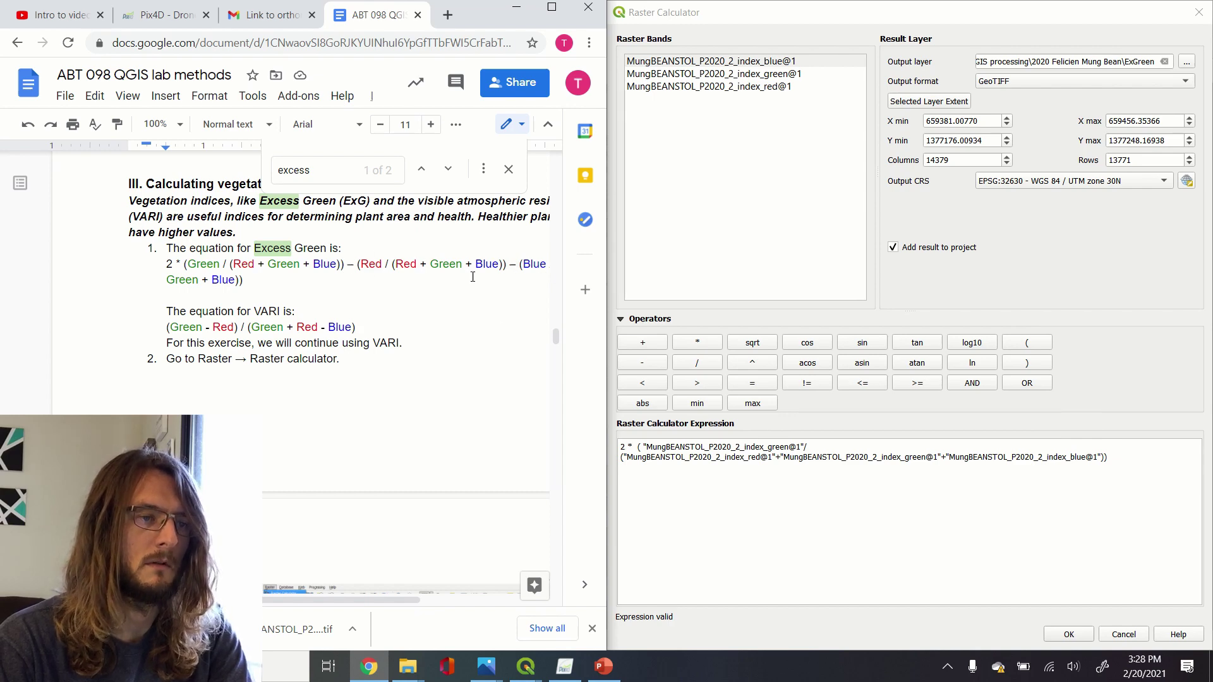
pyautogui.click(964, 465)
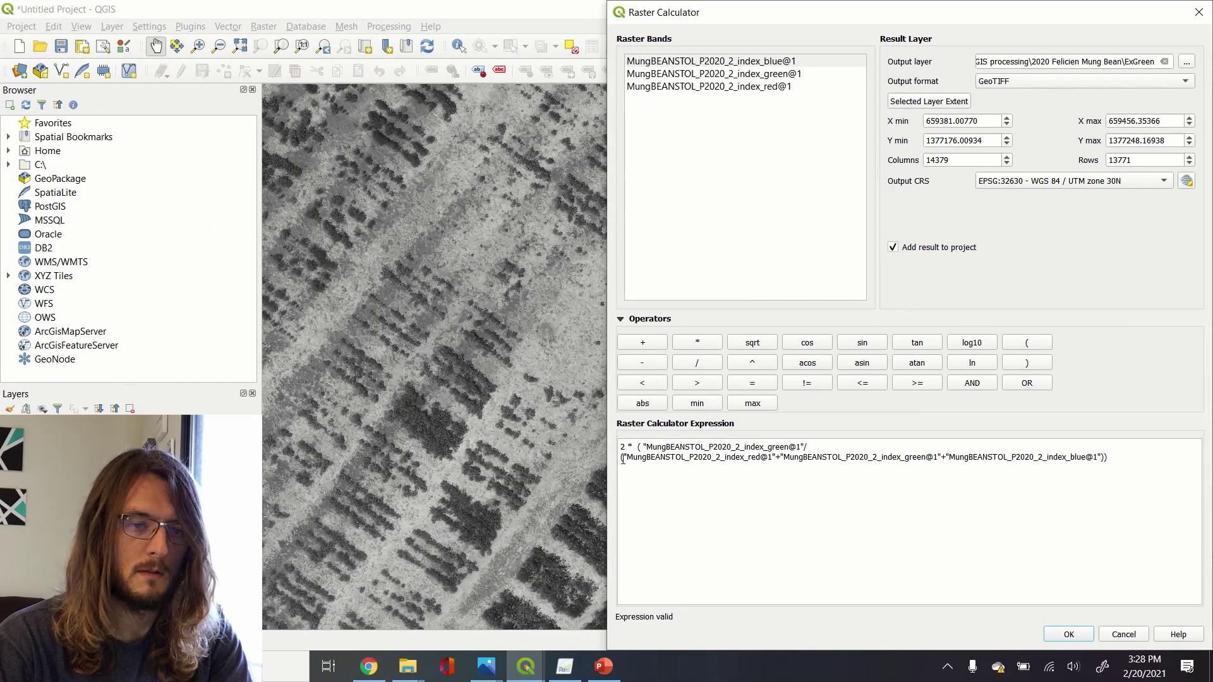
# - Copy the band sum and subtract red divided by (red + green + blue)
pyautogui.moveTo(623, 460); pyautogui.dragTo(704, 466)
pyautogui.moveTo(833, 470); pyautogui.dragTo(1118, 459)
pyautogui.hotkey('ctrl', 'c')
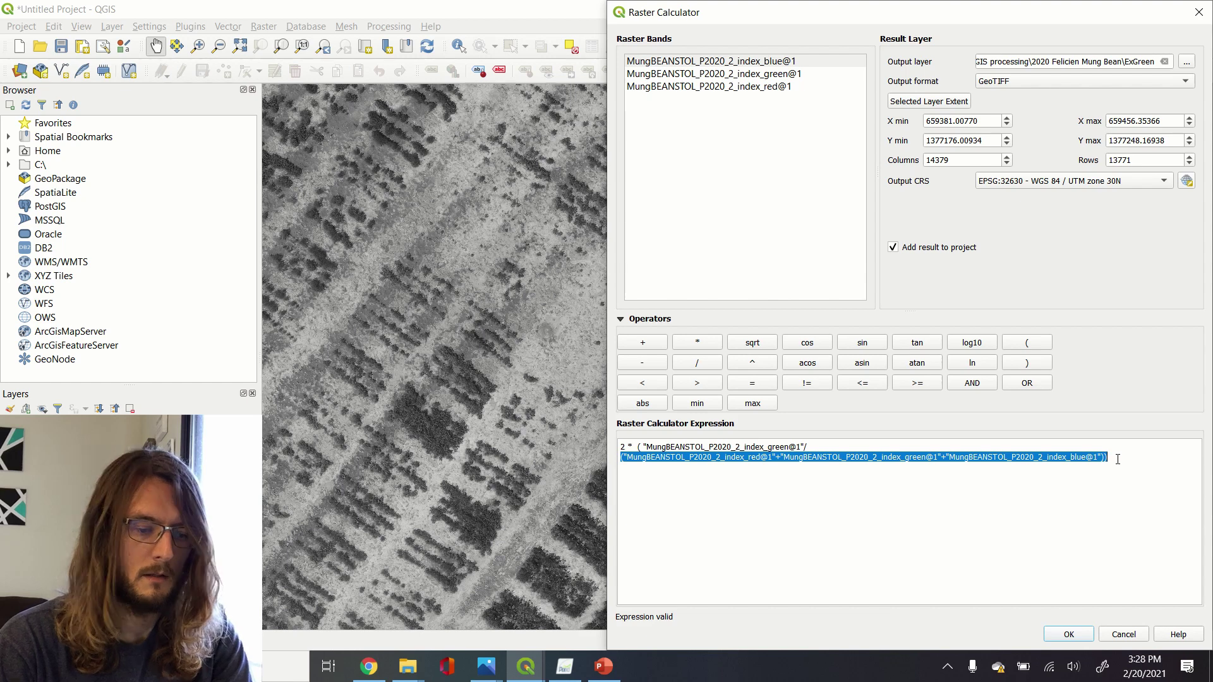
pyautogui.click(1118, 459)
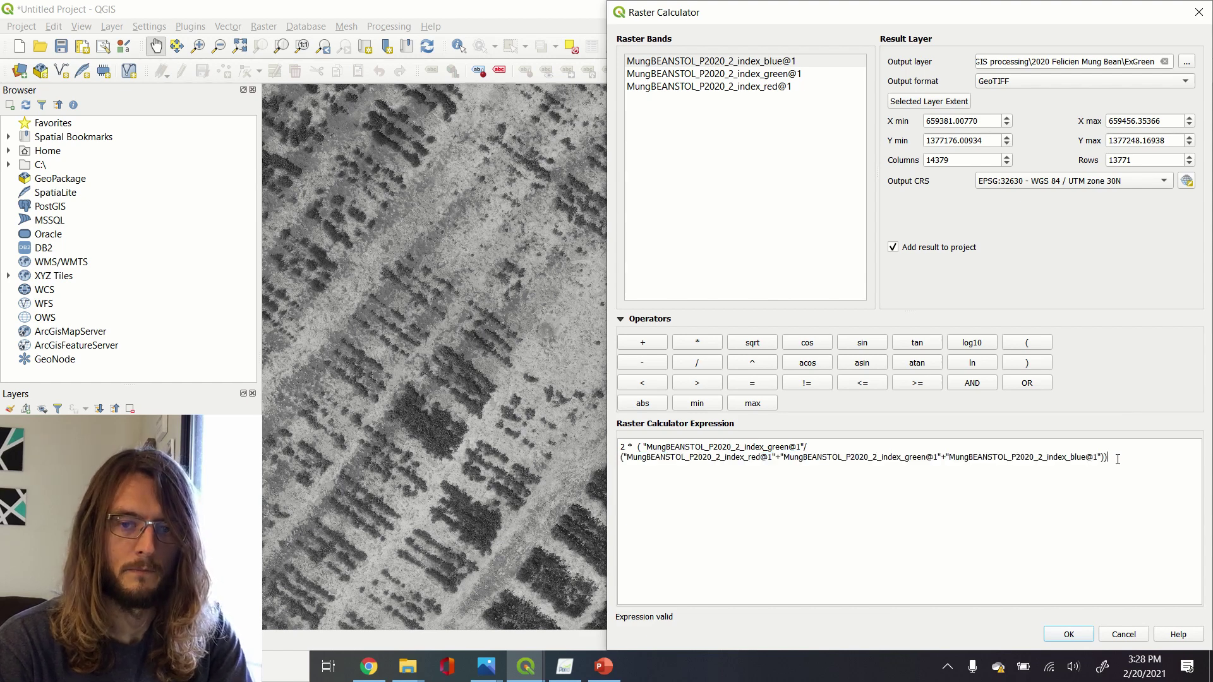
pyautogui.write('- (')
pyautogui.doubleClick(847, 87)
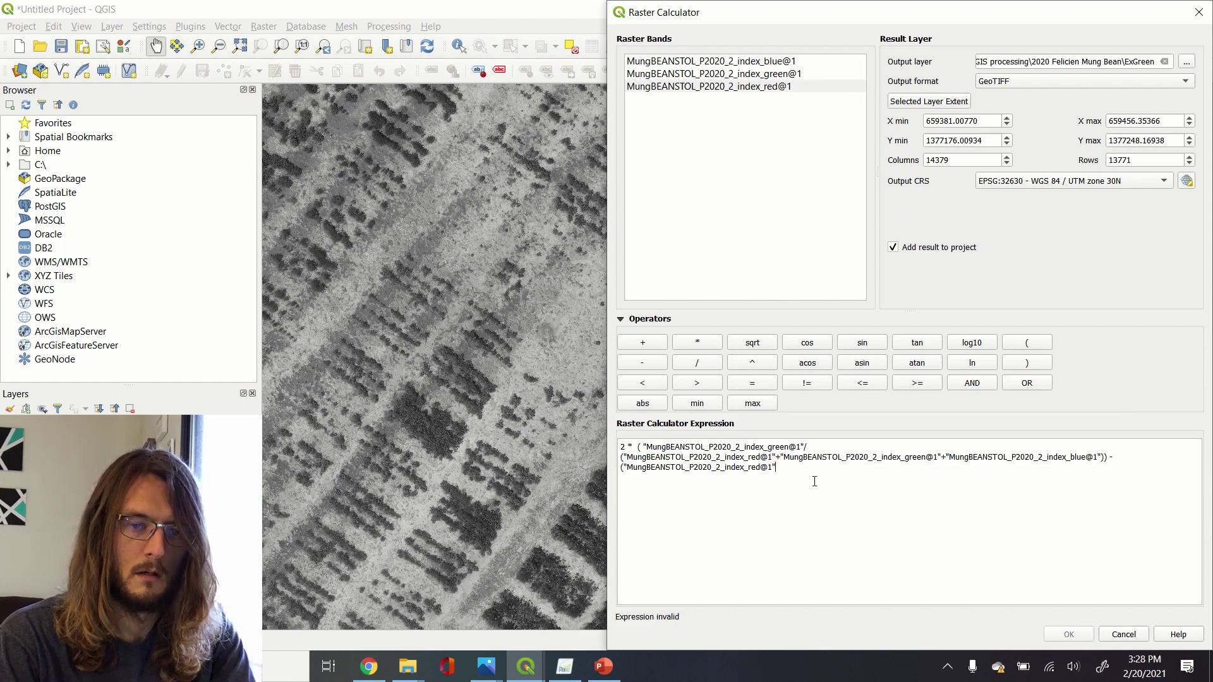
pyautogui.write('/')
pyautogui.write('("MungBEANSTOL_P2020_2_index_red@1"+"MungBEANSTOL_P2020_2_index_green@1"+"MungBEANSTOL_P2020_2_index_blue@1")) -')
# - Also subtract blue divided by the pasted band sum, then compare with the lab document
pyautogui.write('(')
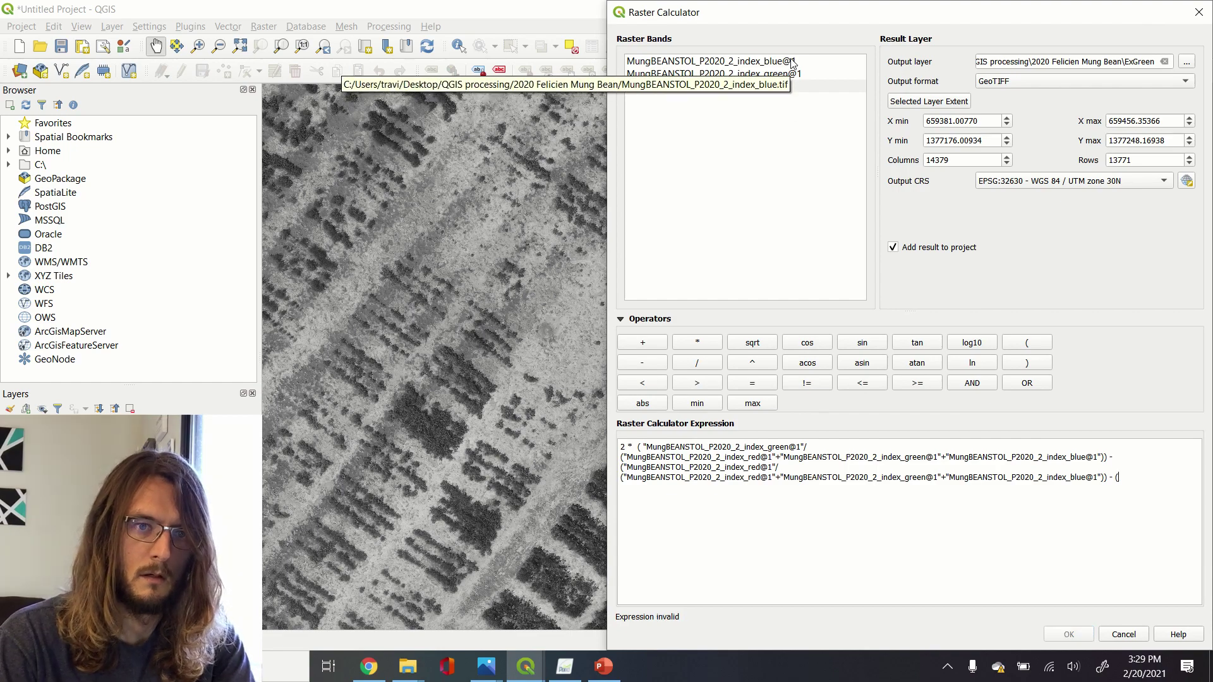
pyautogui.doubleClick(711, 62)
pyautogui.write('/')
pyautogui.hotkey('ctrl', 'v')
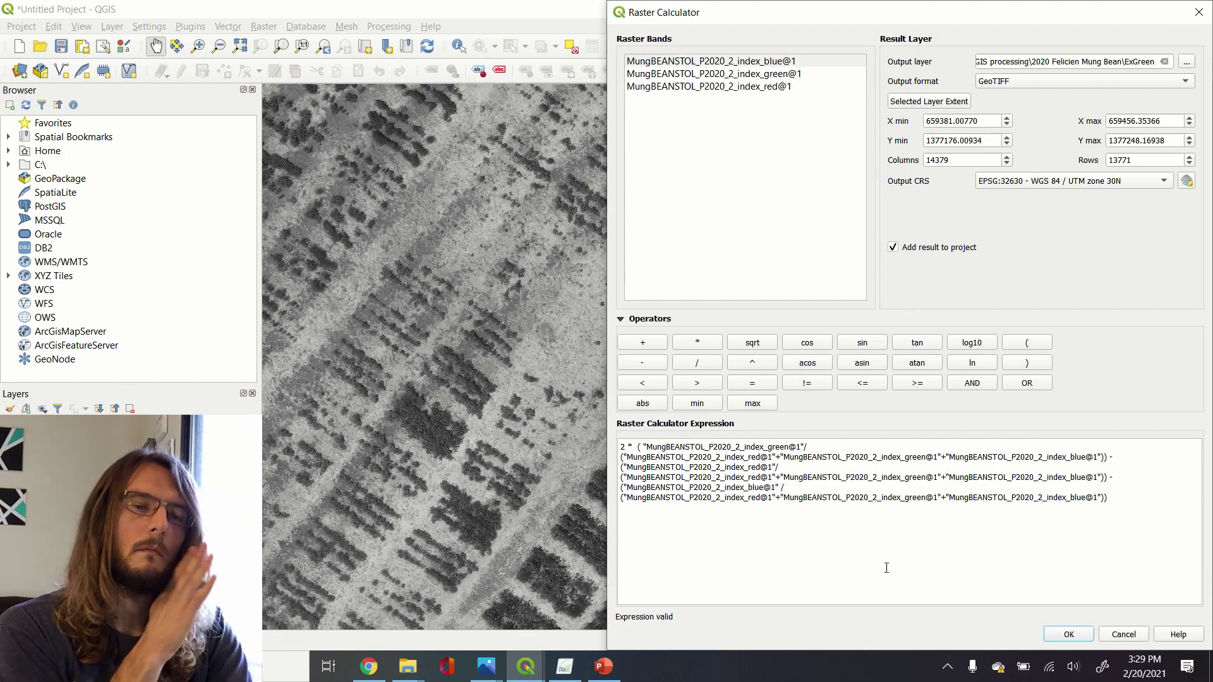
pyautogui.hotkey('alt', 'Tab')
pyautogui.hotkey('alt', 'Tab')
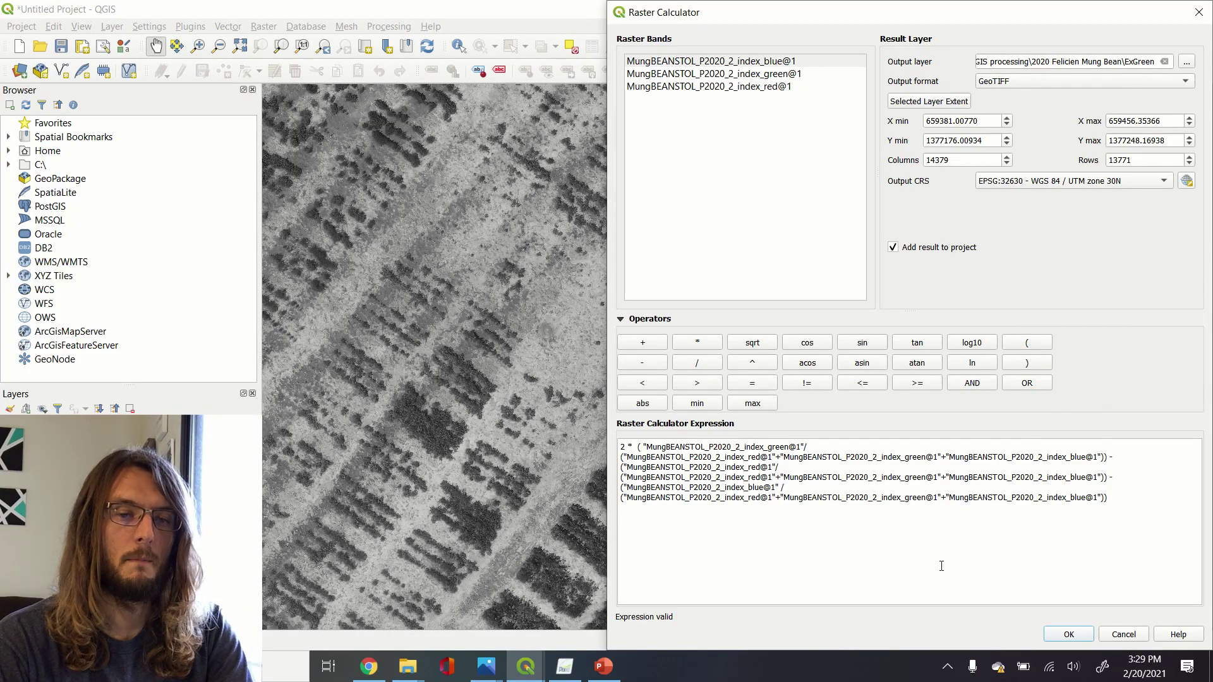
pyautogui.hotkey('alt', 'Tab')
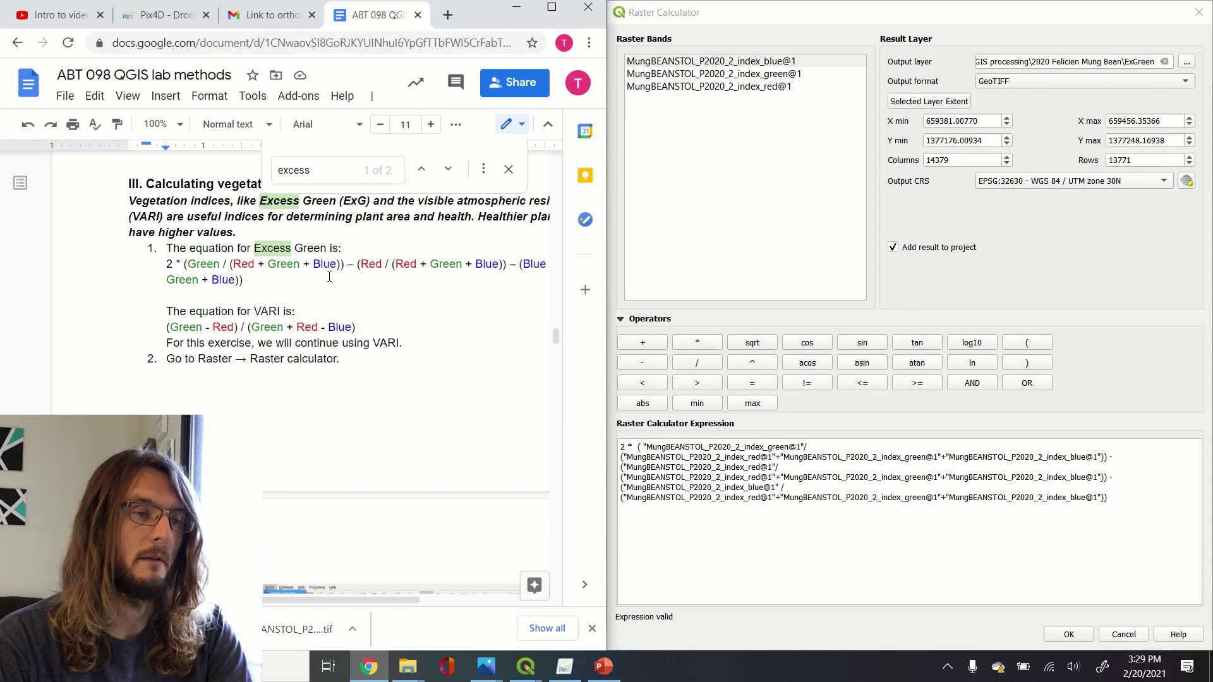
# - Scroll sideways to read the full ExG equation in the doc, then return to QGIS
pyautogui.hscroll(5, 328, 277)
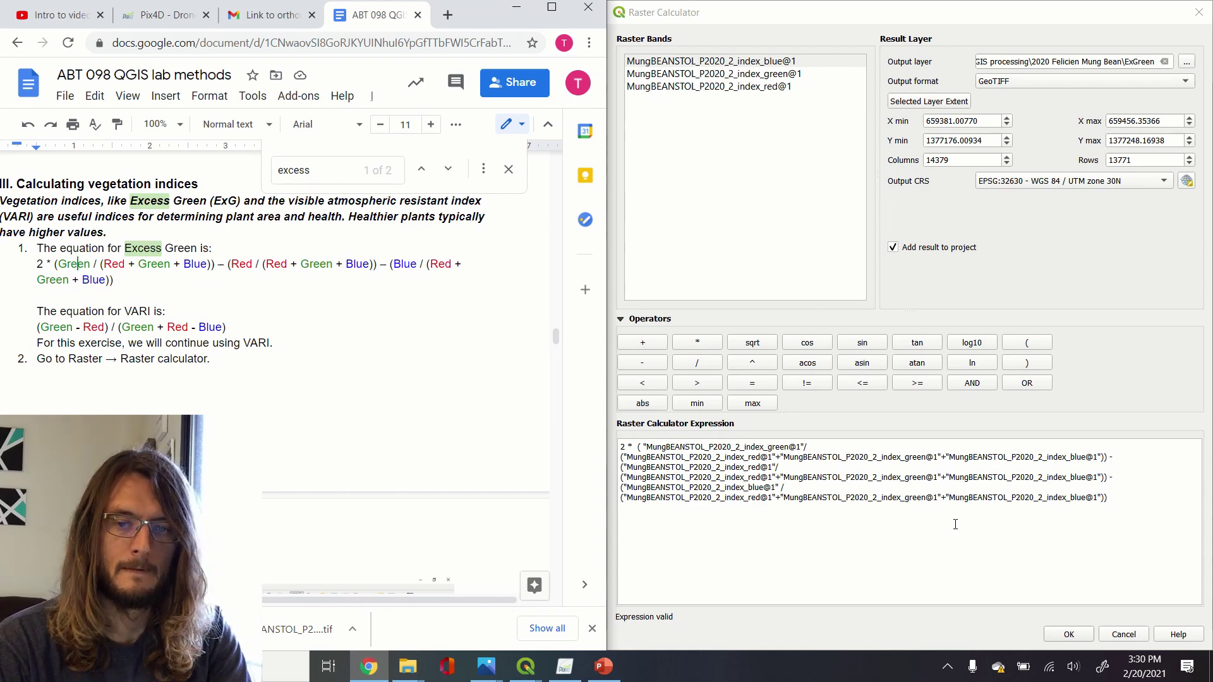
pyautogui.click(1074, 509)
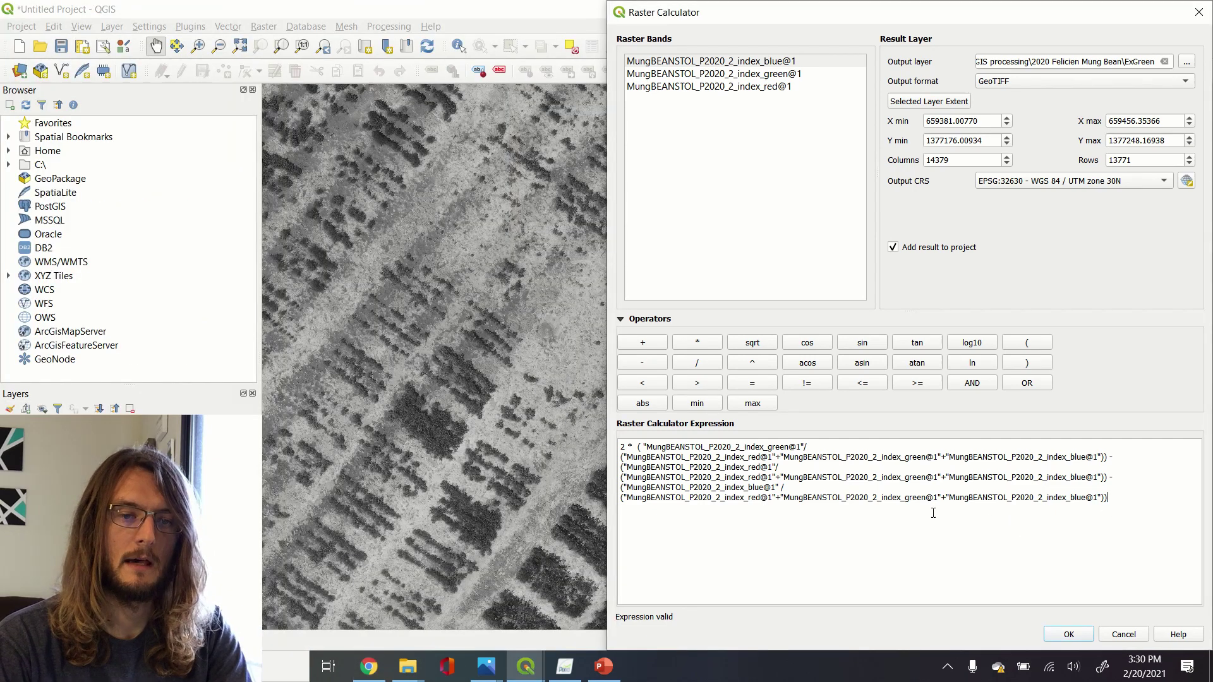
# - Run the Excess Green calculation to create ExGreen (-0.294326 to 1.89873), viewing the whole field
pyautogui.click(1069, 636)
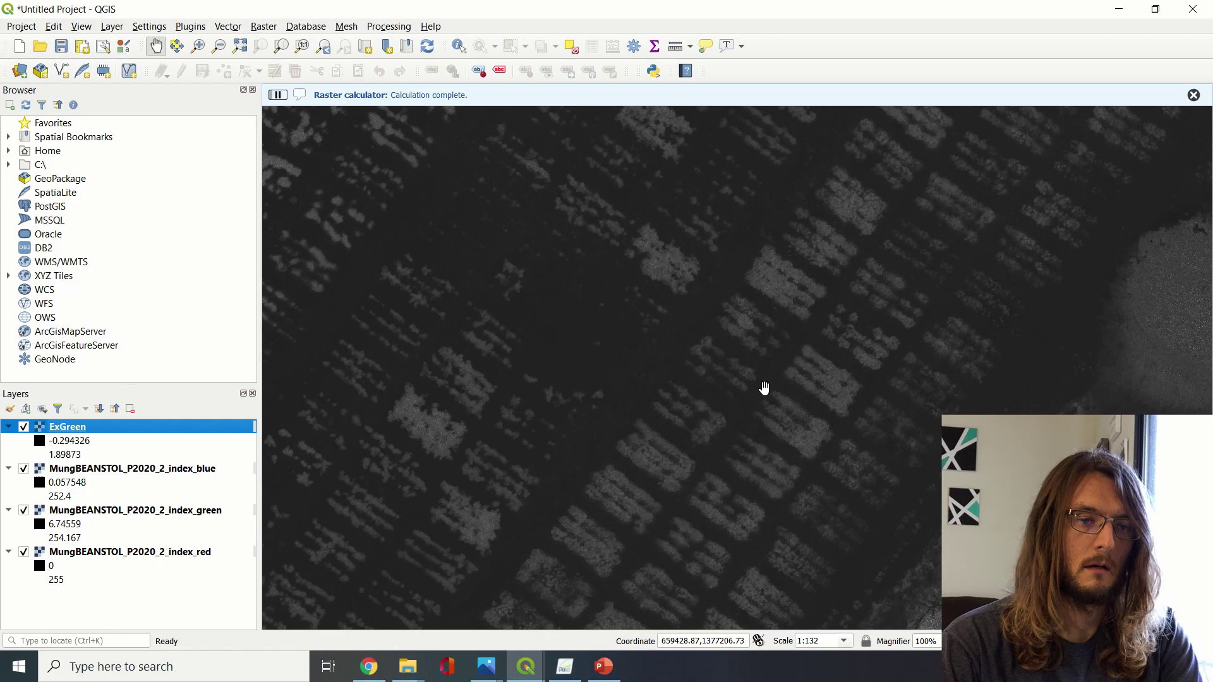
pyautogui.scroll(-1, 701, 363)
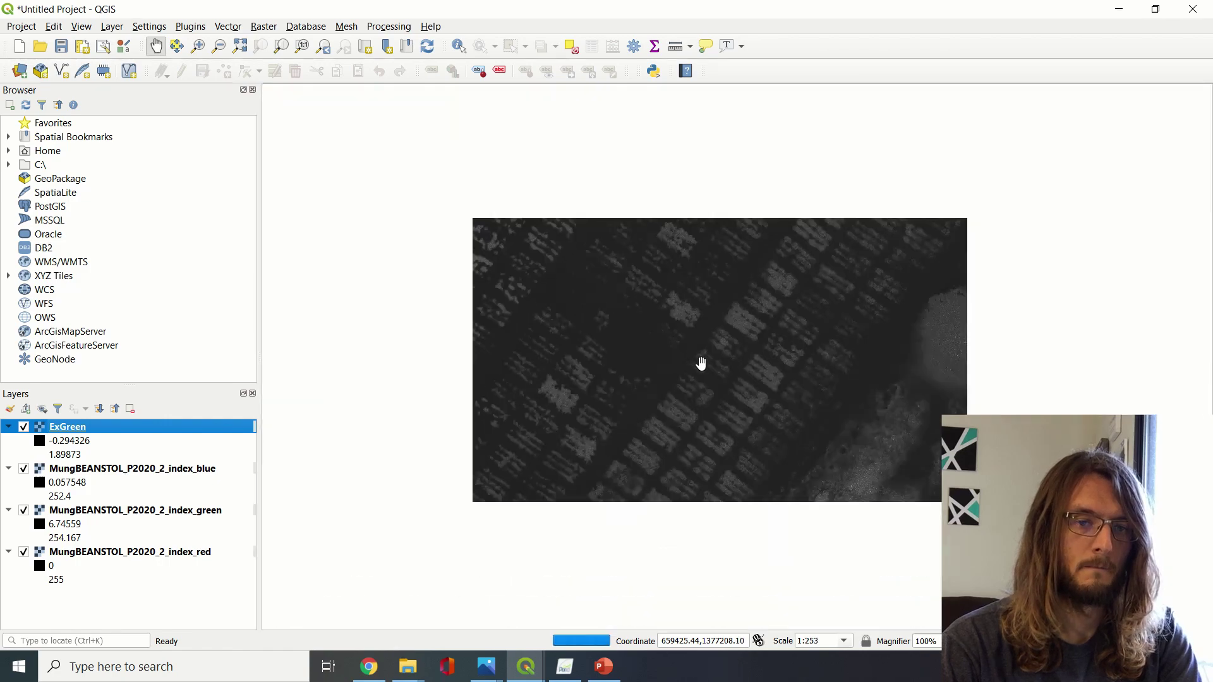
pyautogui.scroll(-1, 701, 363)
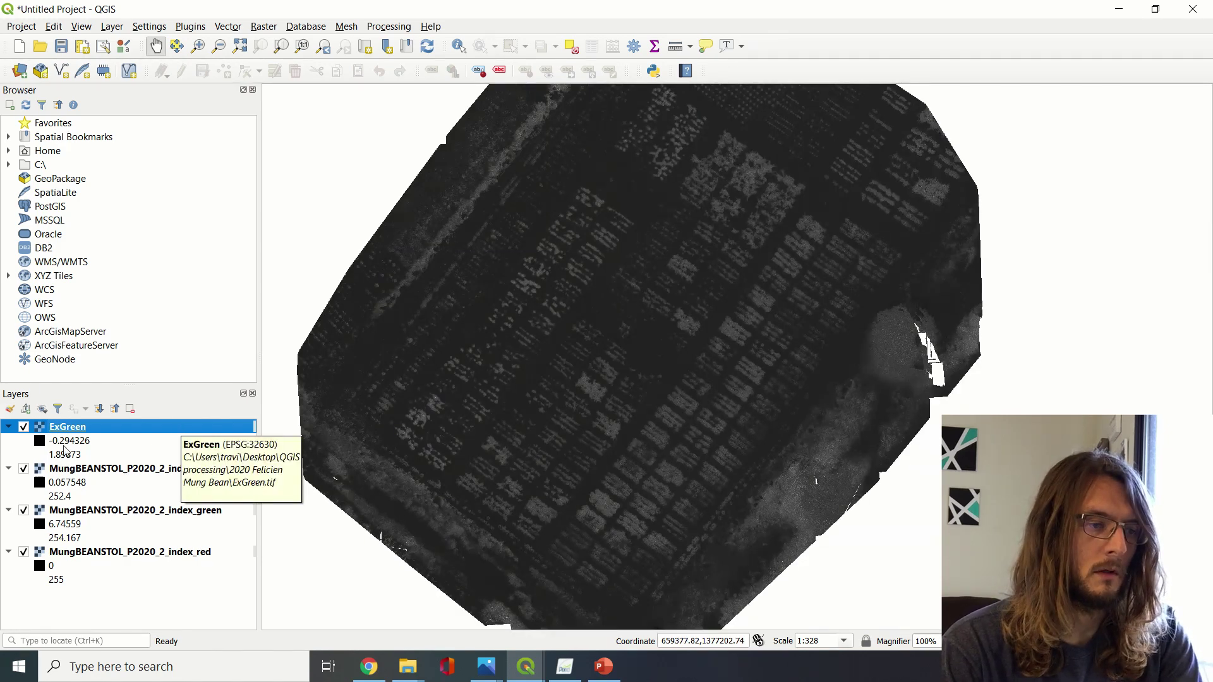
# - Hide the blue, green and red index layers so ExGreen is drawn alone
pyautogui.click(24, 468)
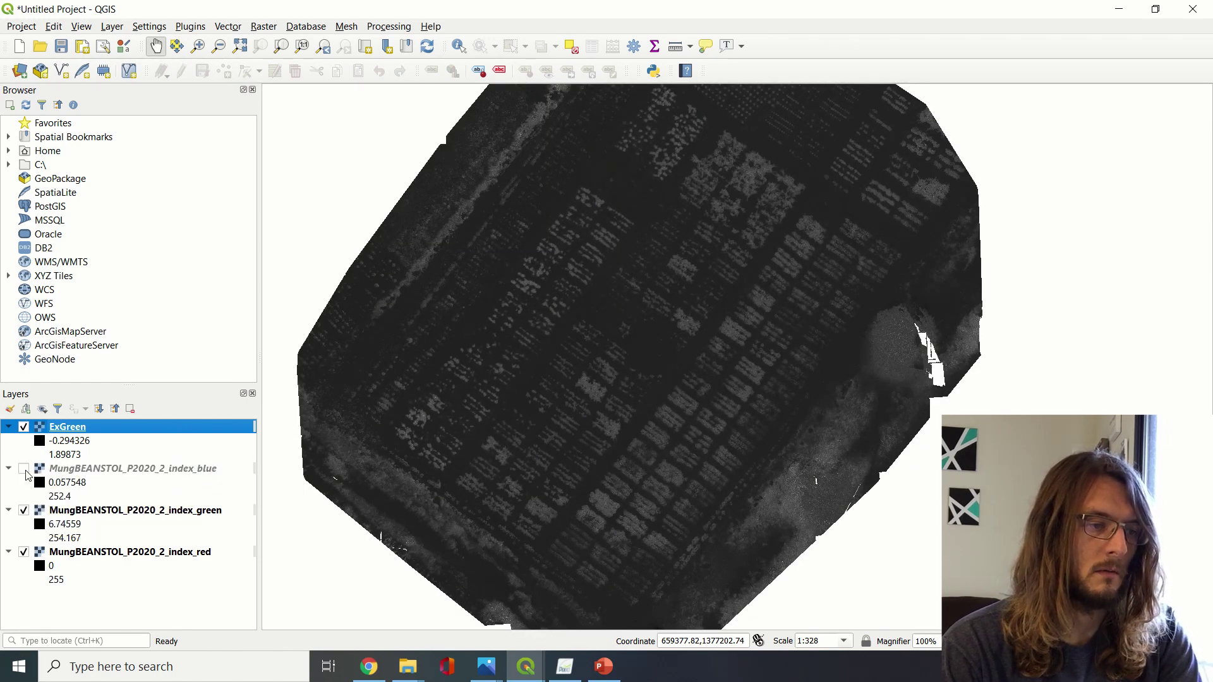
pyautogui.click(24, 511)
pyautogui.click(24, 552)
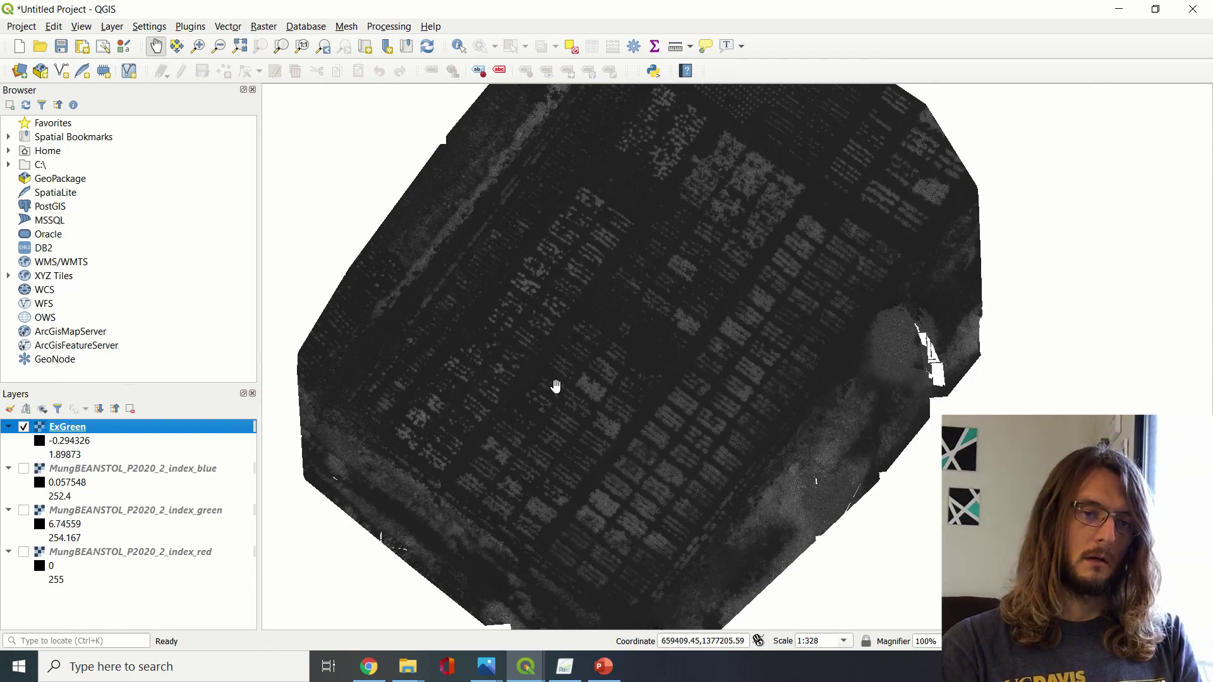
# - Zoom in and out on the ExGreen raster to inspect individual mung bean plots
pyautogui.scroll(5, 555, 386)
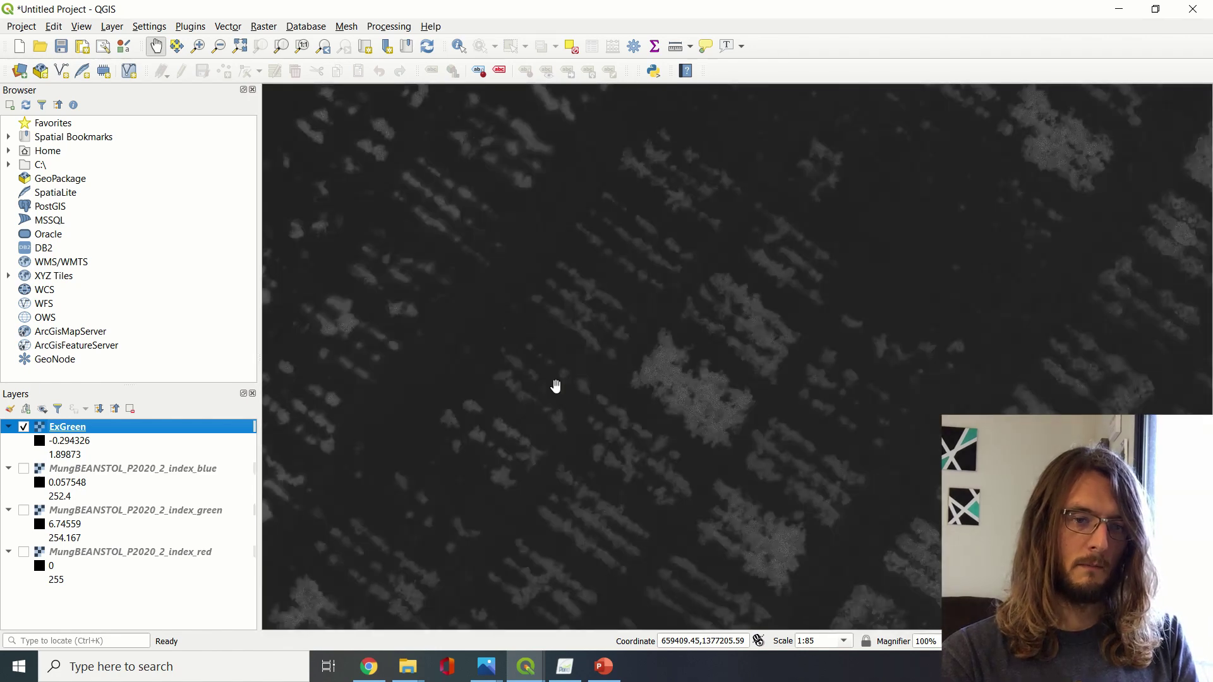
pyautogui.scroll(-4, 716, 365)
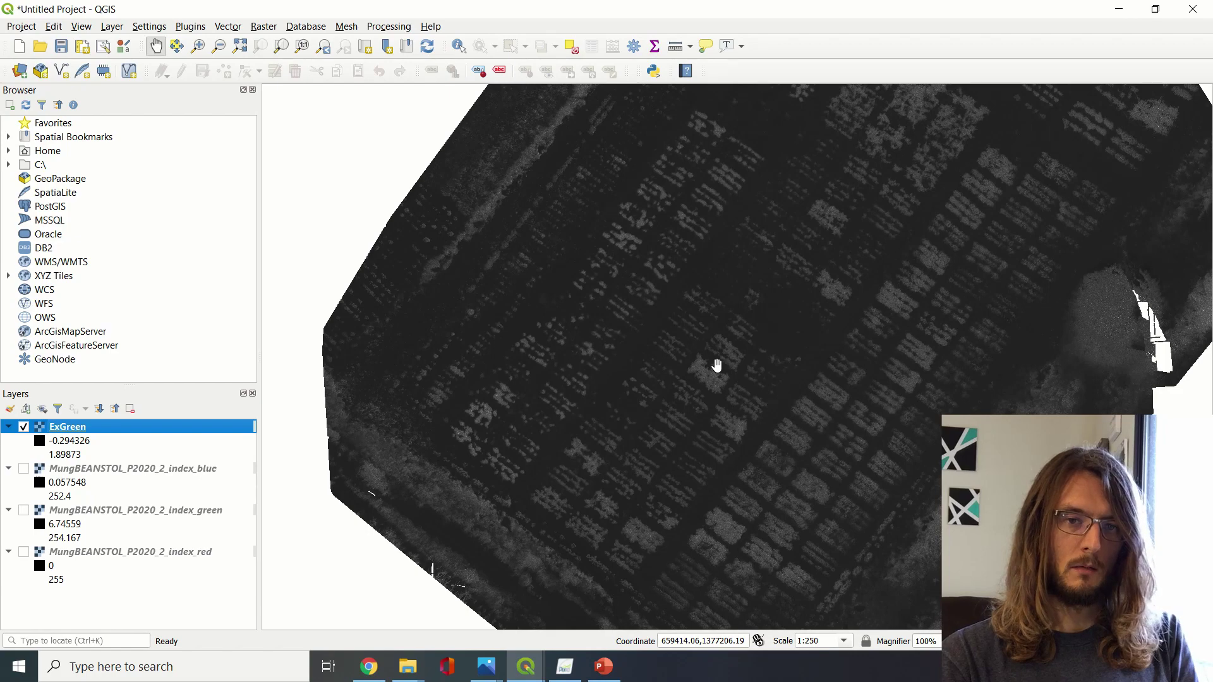
pyautogui.scroll(4, 906, 312)
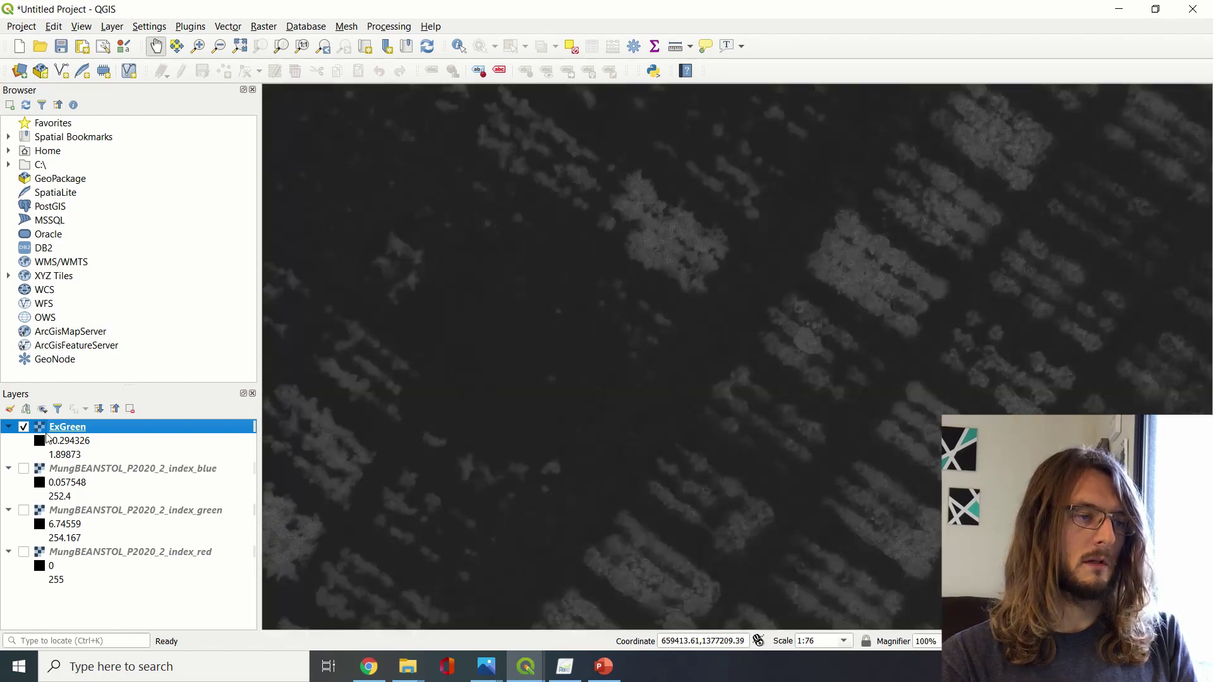
# - Show the blue index layer again and toggle ExGreen off and on to compare them
pyautogui.click(24, 470)
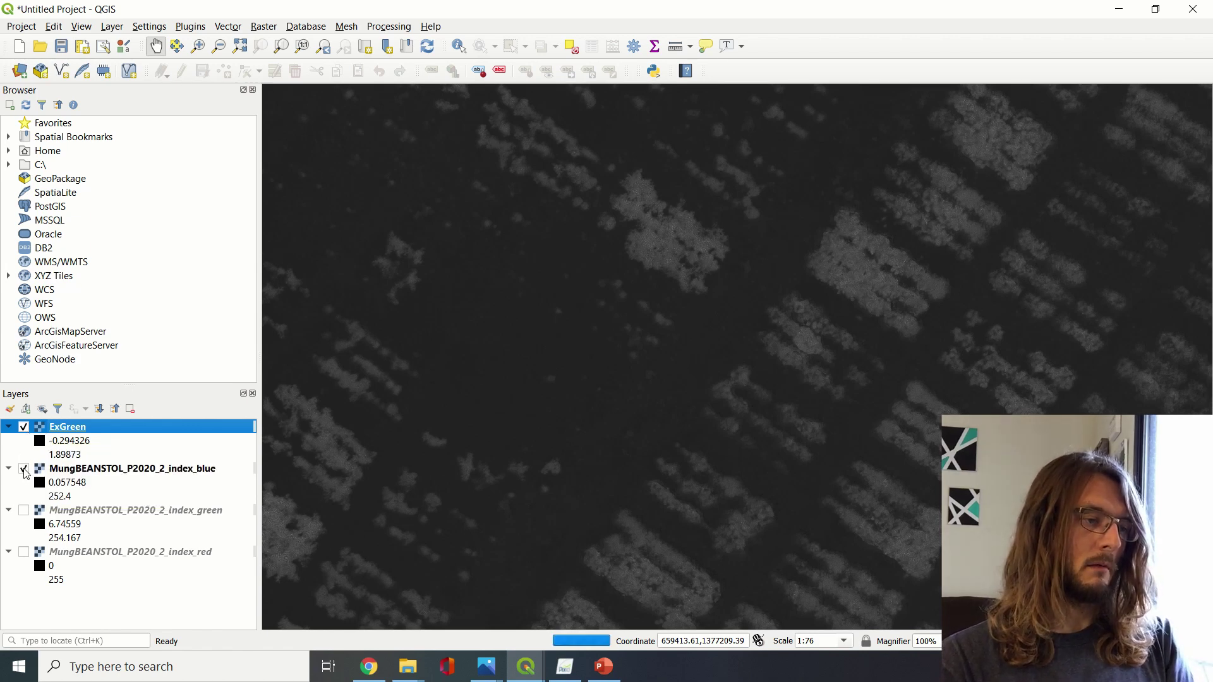
pyautogui.click(24, 428)
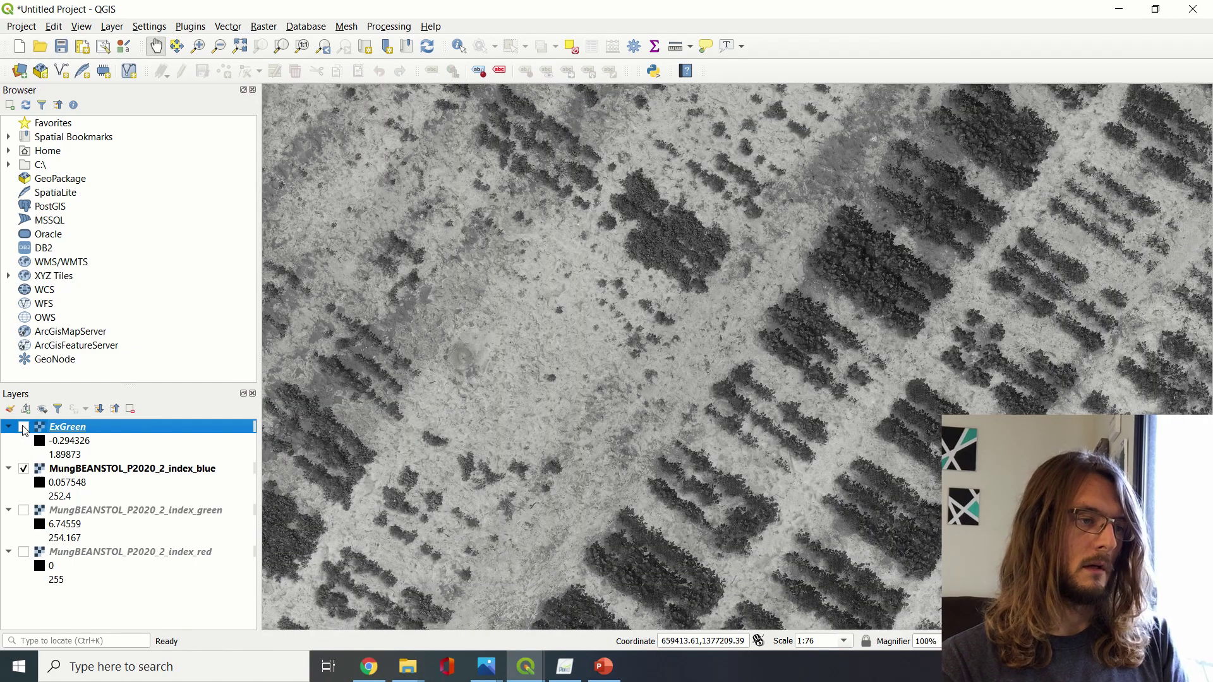
pyautogui.click(24, 428)
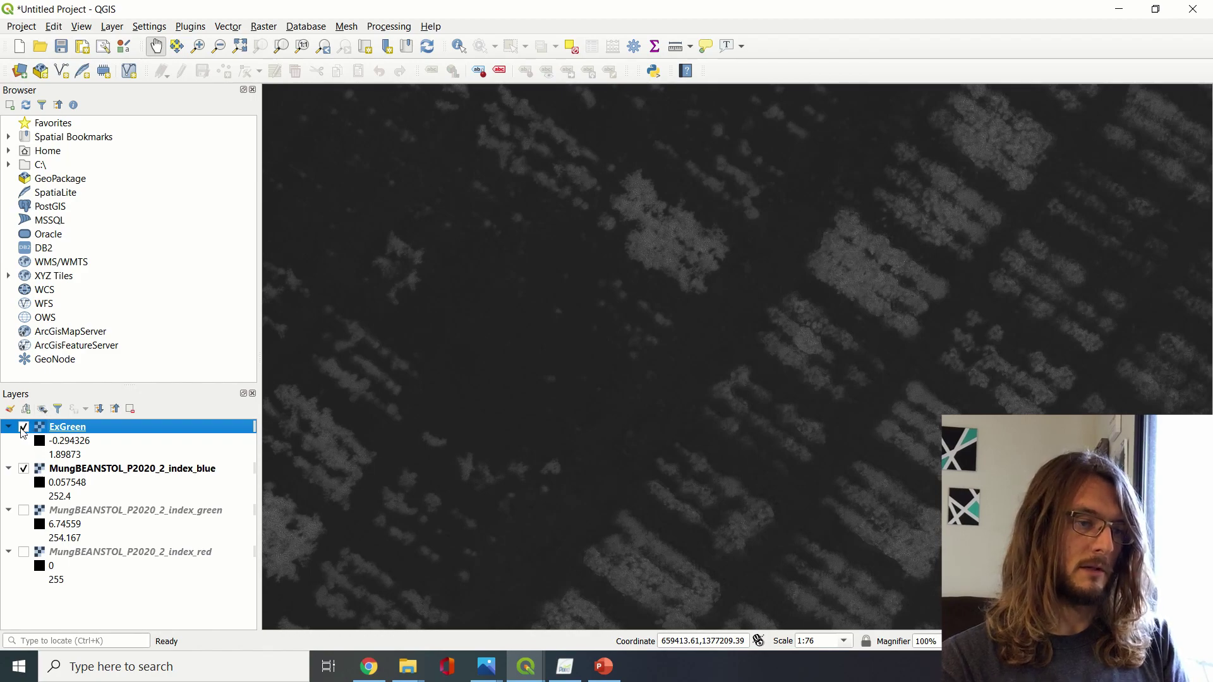
pyautogui.click(24, 428)
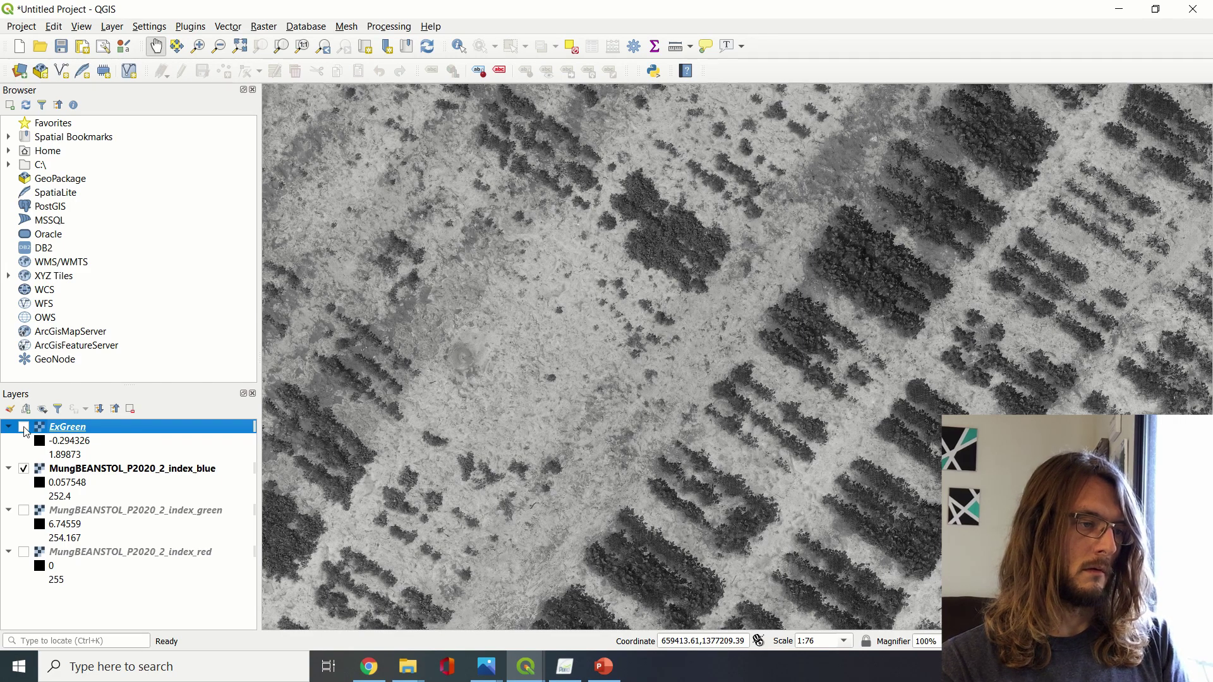
pyautogui.click(24, 428)
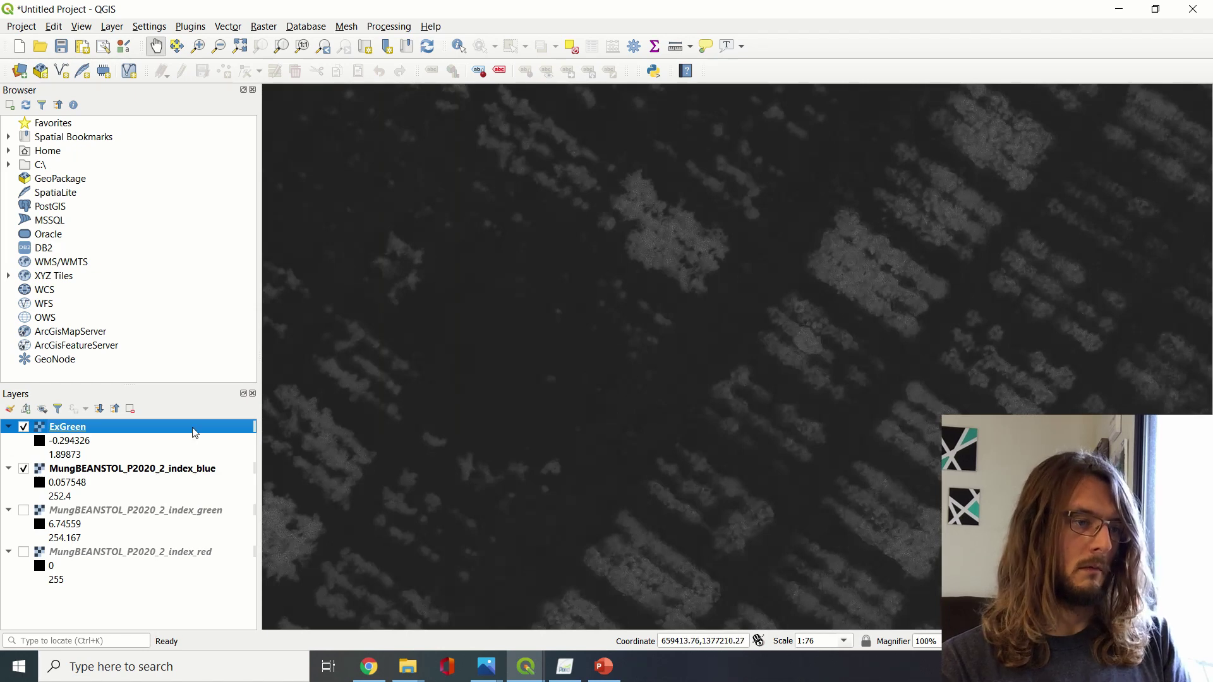
# - Identify ExGreen pixel values on plant rows and over bare soil (about 0.007)
pyautogui.click(459, 46)
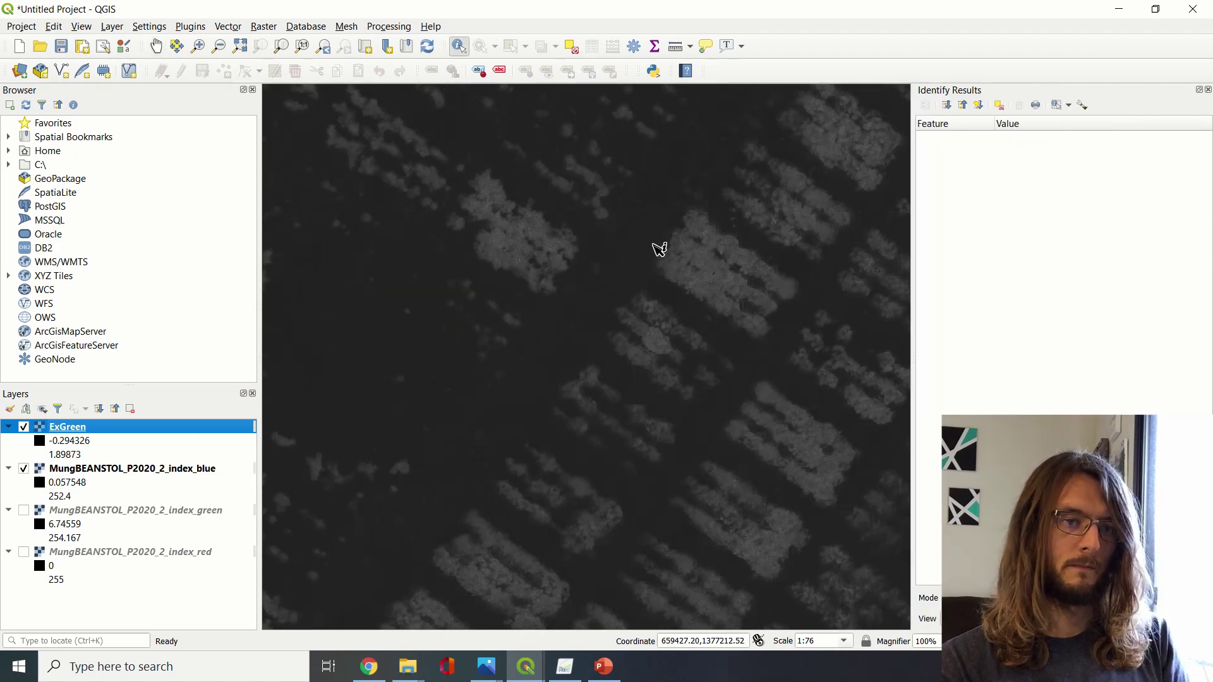
pyautogui.click(707, 272)
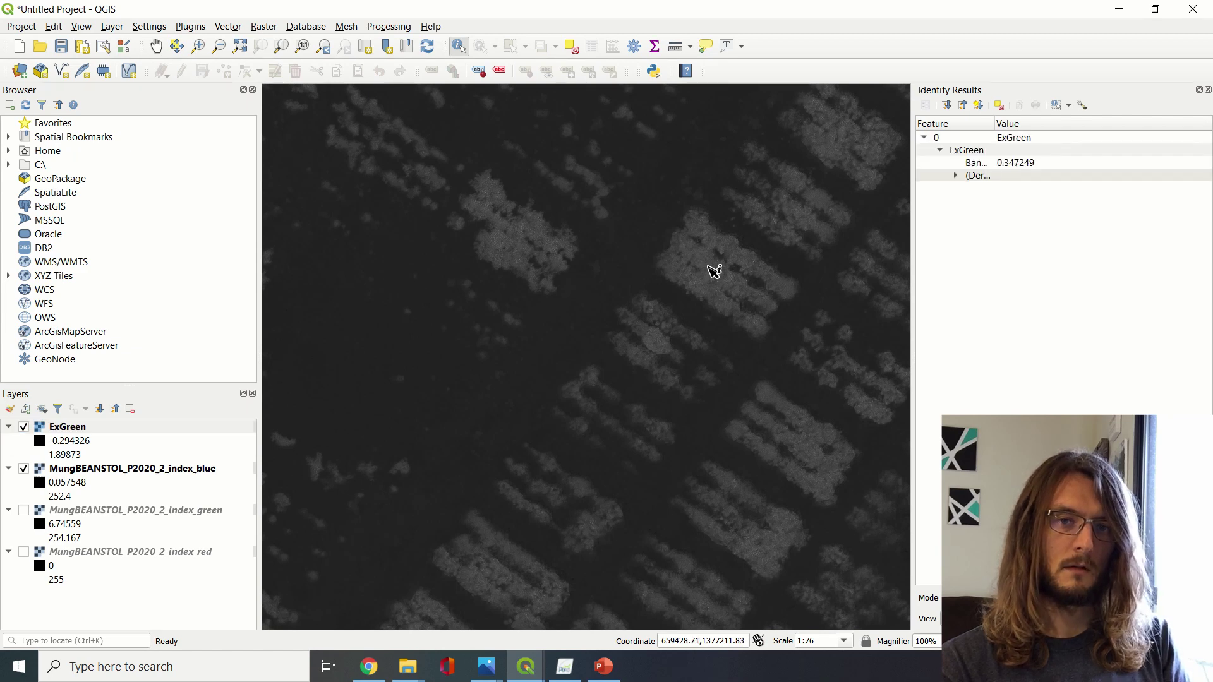
pyautogui.click(709, 267)
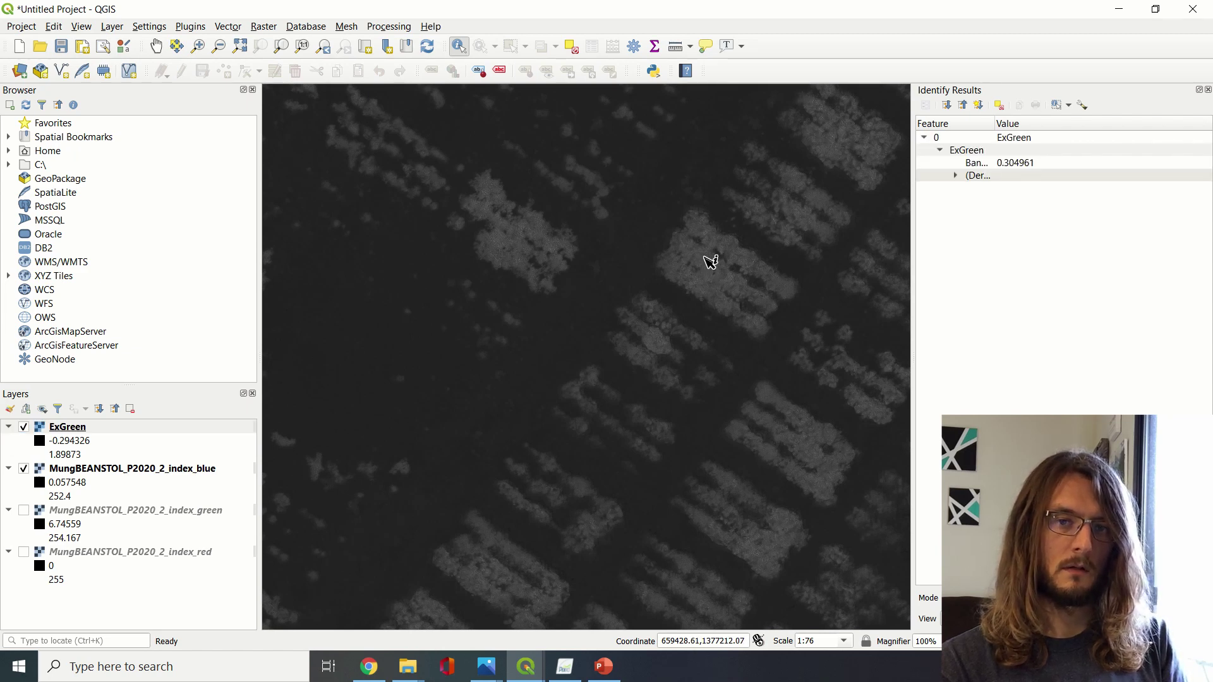
pyautogui.click(709, 263)
pyautogui.click(698, 255)
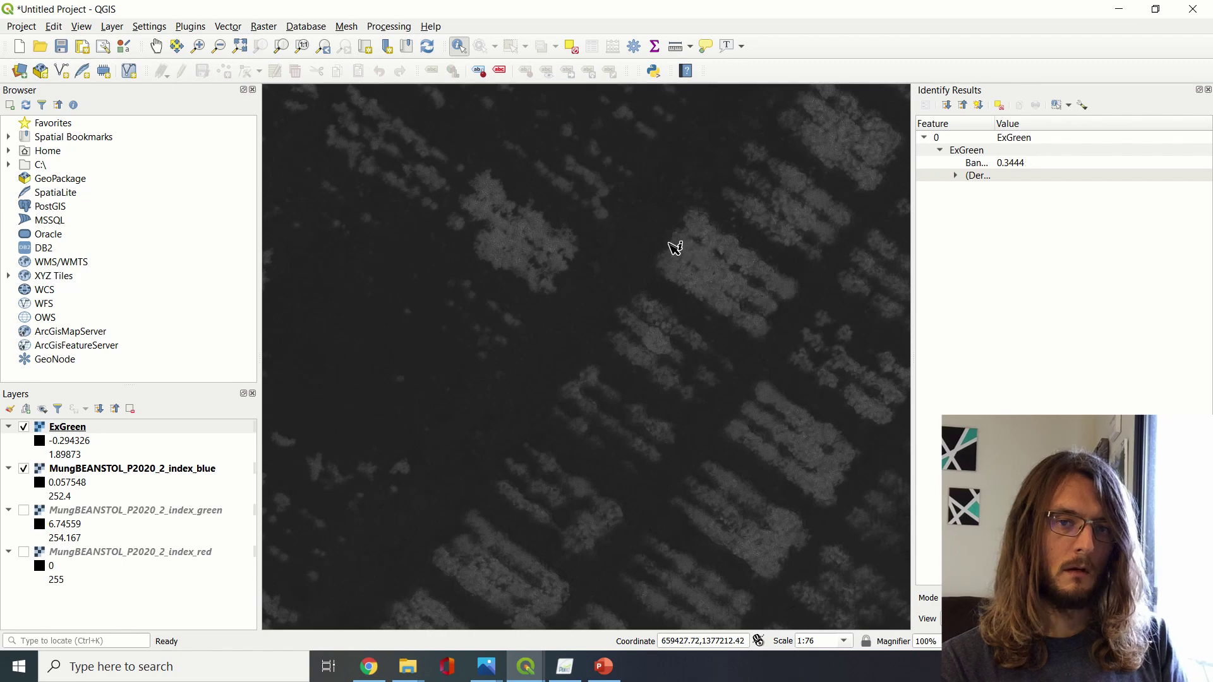
pyautogui.scroll(2, 671, 248)
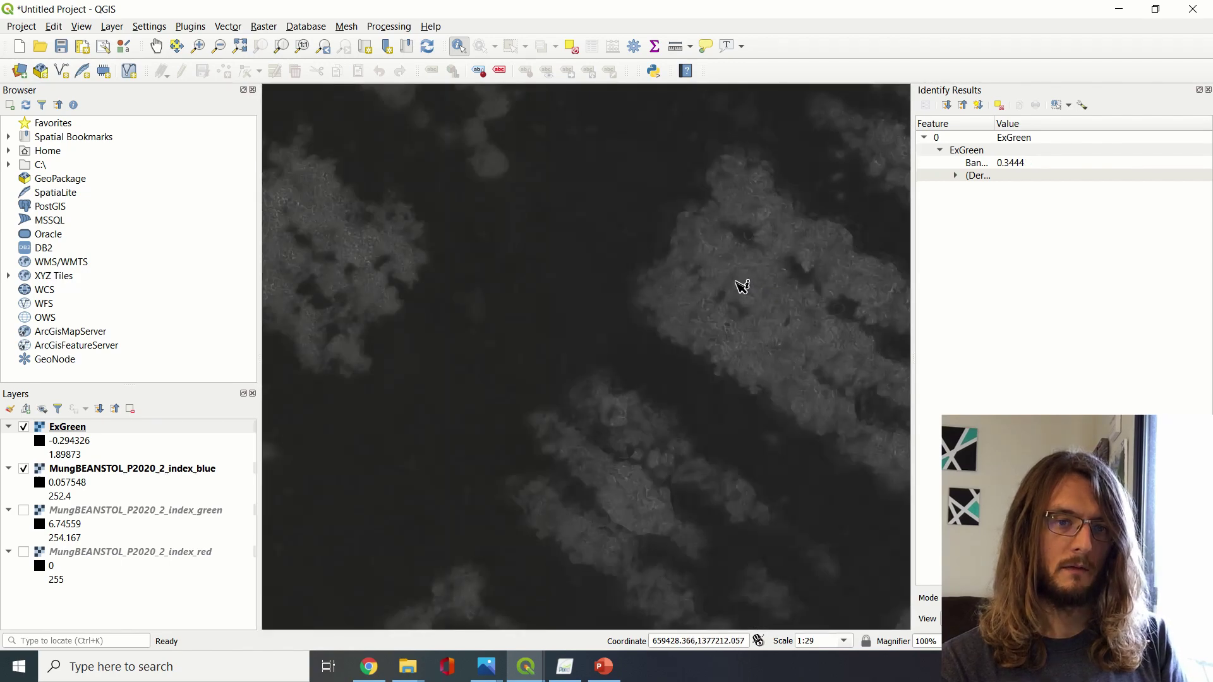
pyautogui.click(746, 281)
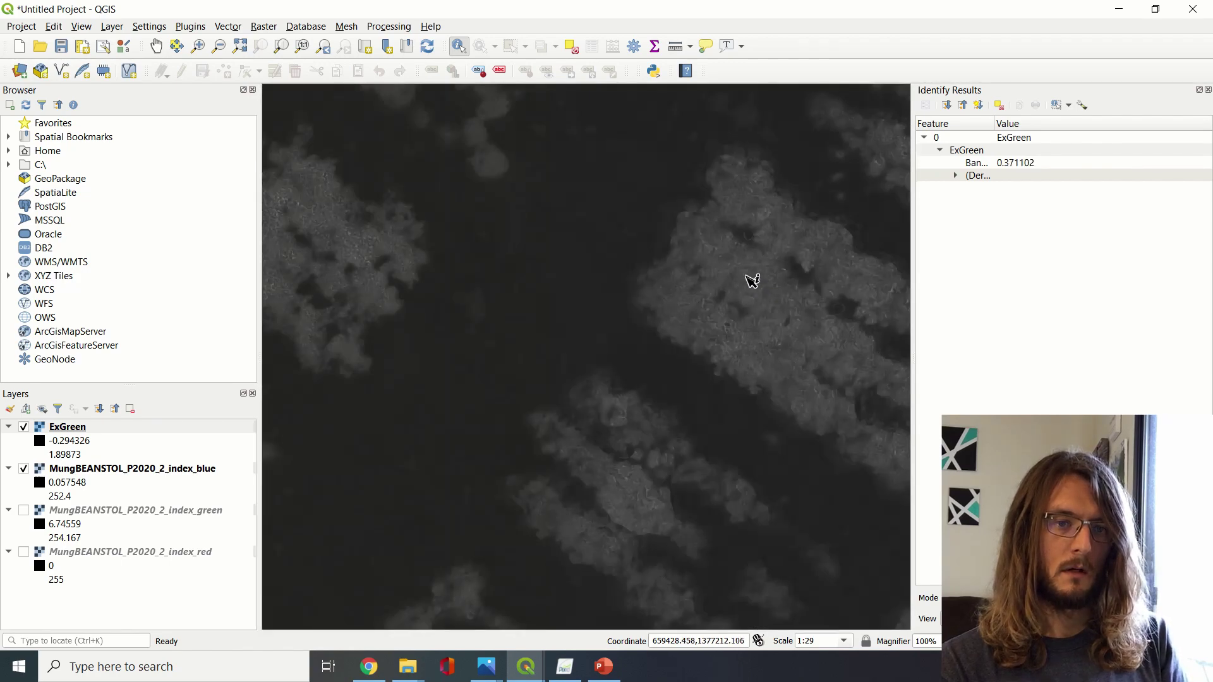
pyautogui.scroll(1, 739, 279)
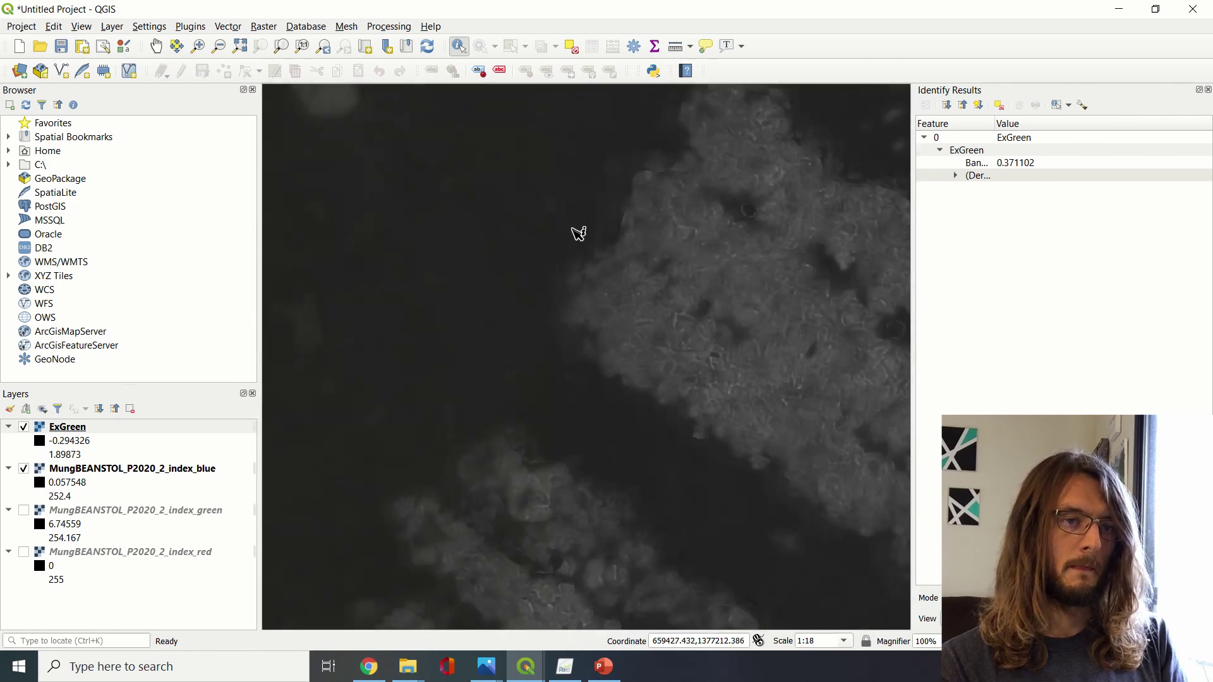
pyautogui.click(548, 227)
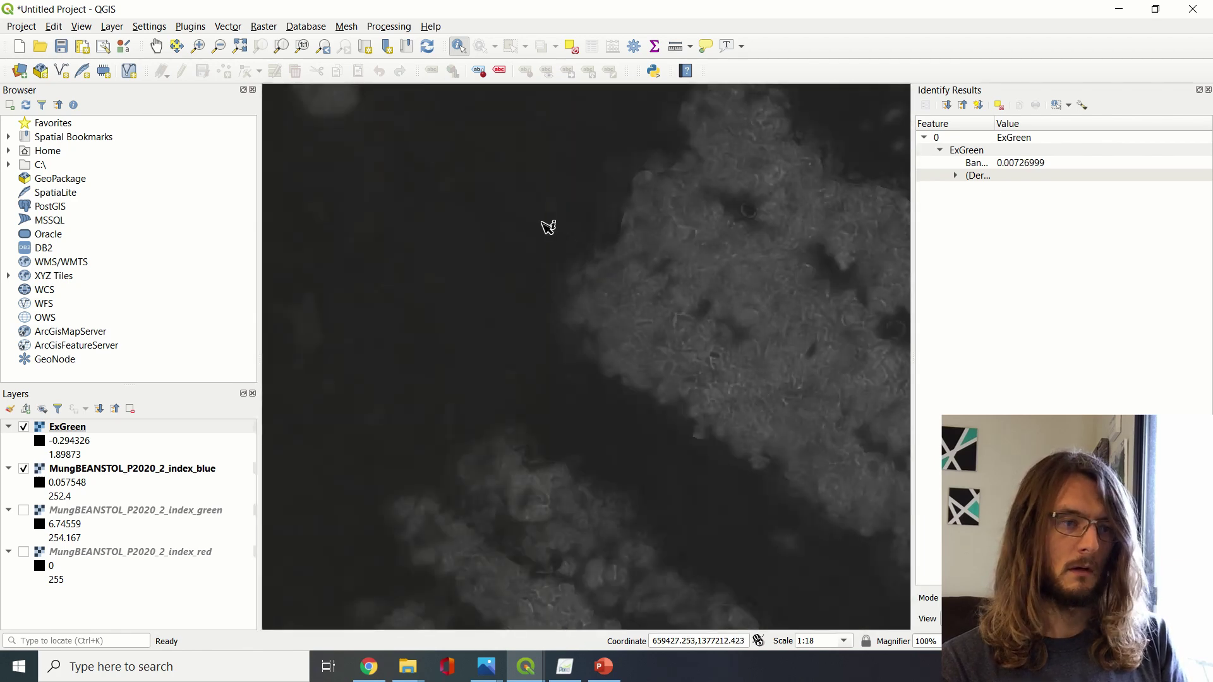
# - With ExGreen as the active layer, sample canopy pixels reading about 0.35
pyautogui.click(181, 429)
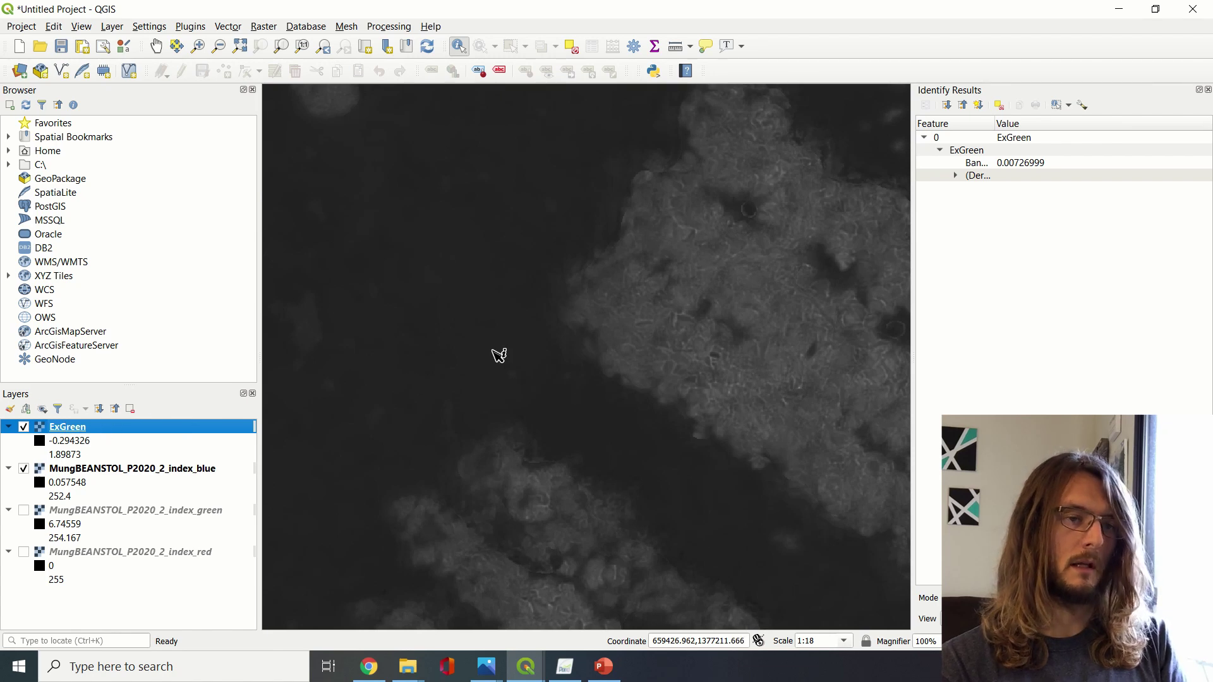
pyautogui.click(716, 259)
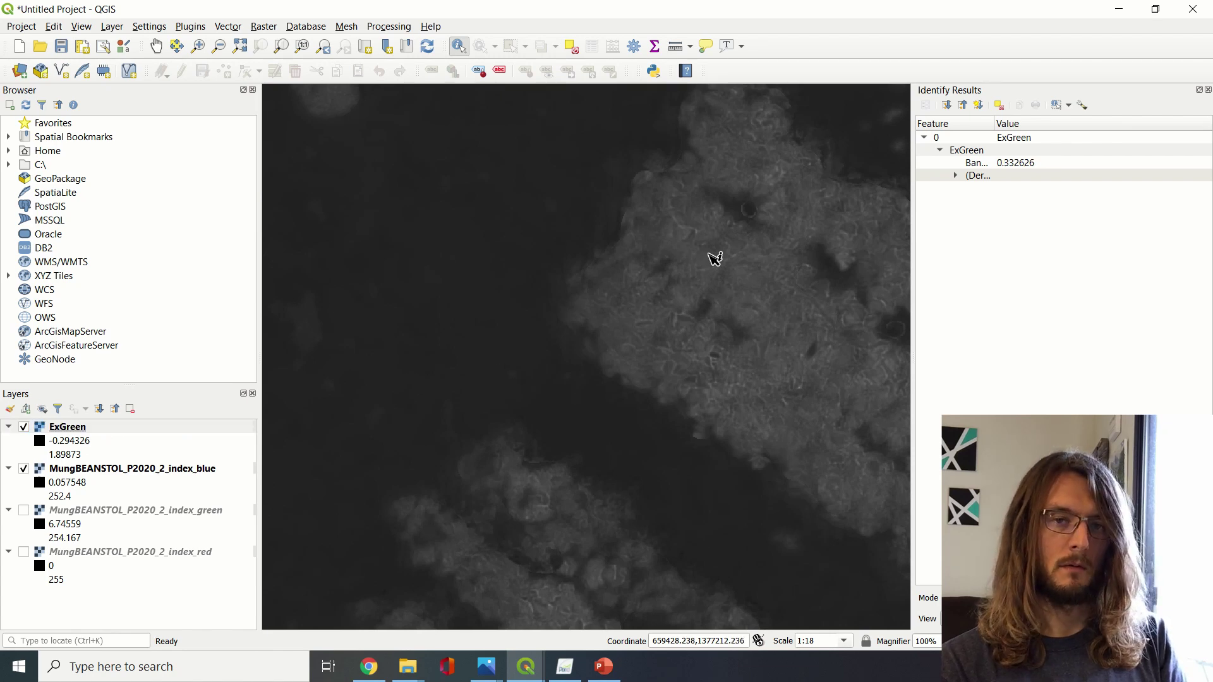
pyautogui.click(741, 268)
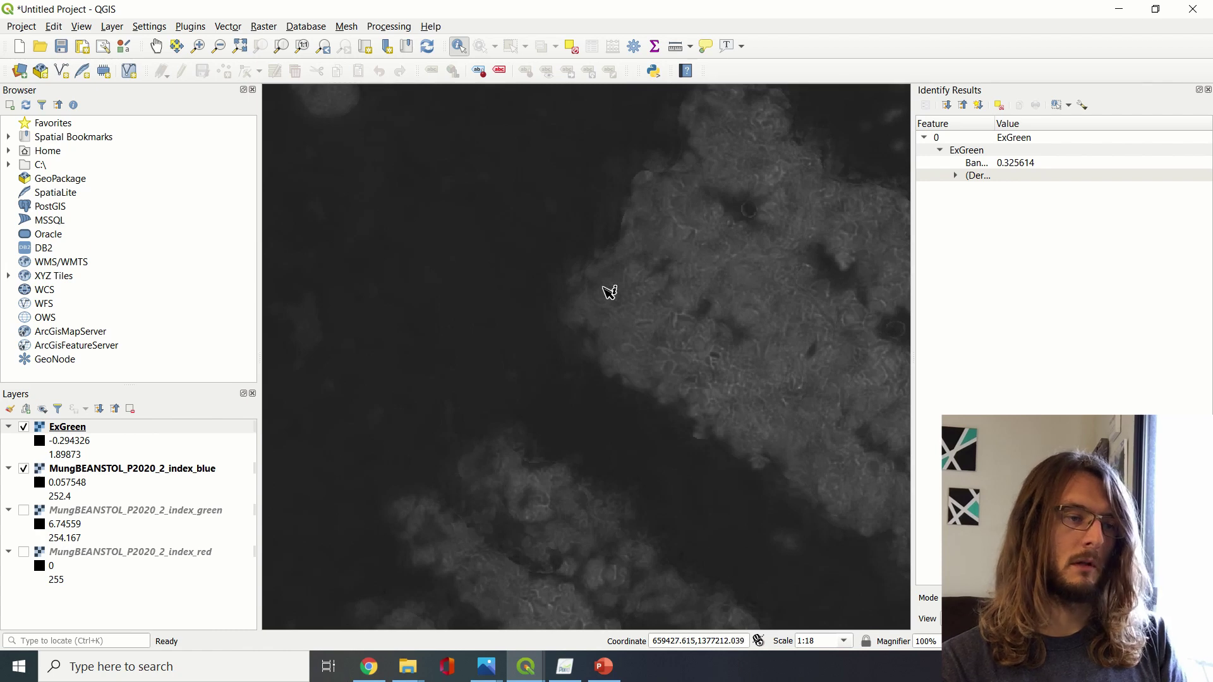
pyautogui.click(754, 275)
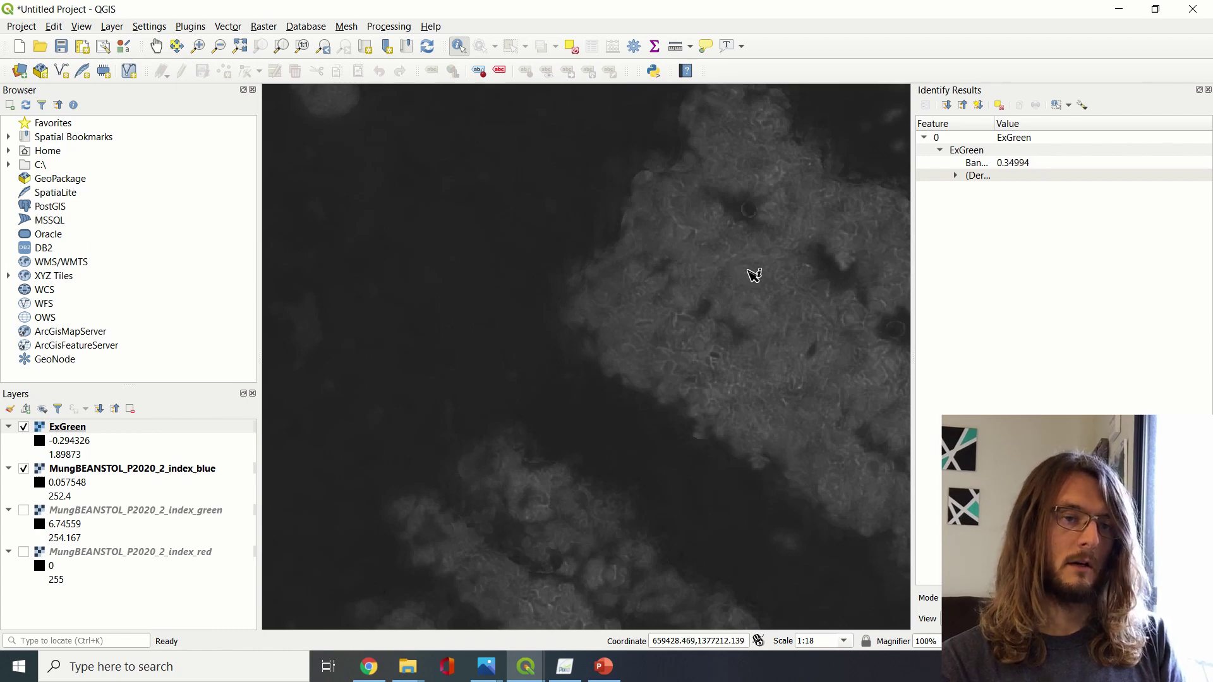
# - Read index_blue at a plant pixel, then ExGreen from 0.359 on canopy to 0.00302868 on soil
pyautogui.click(188, 476)
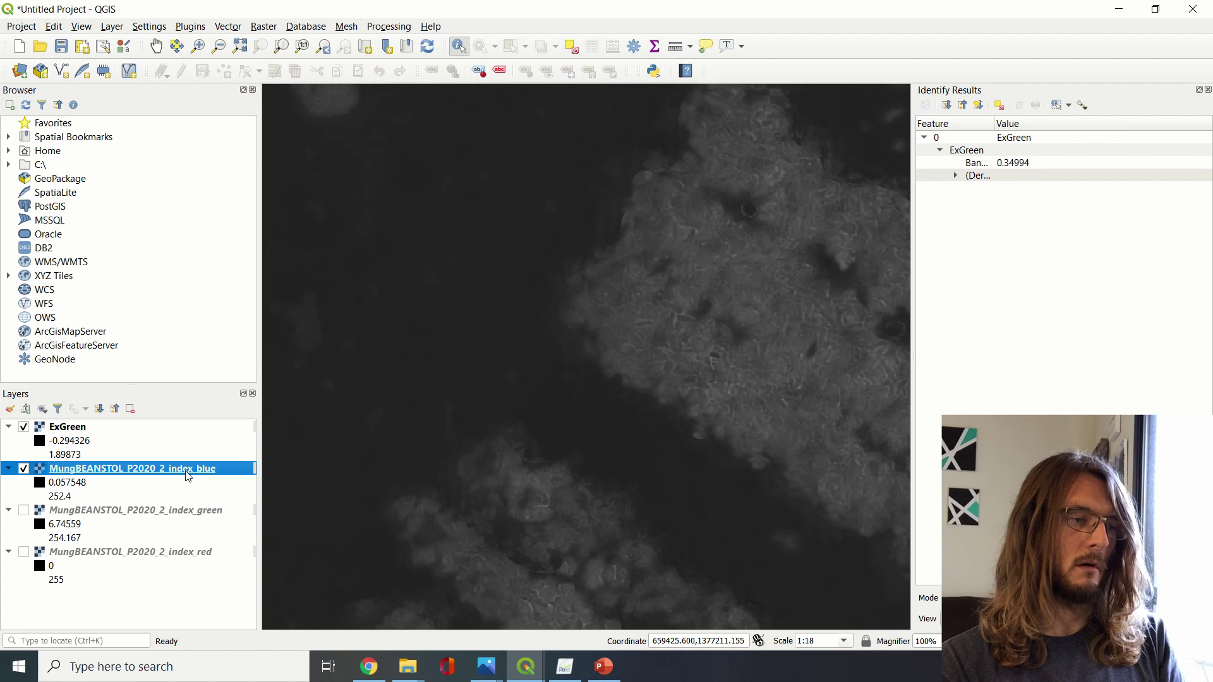
pyautogui.click(710, 263)
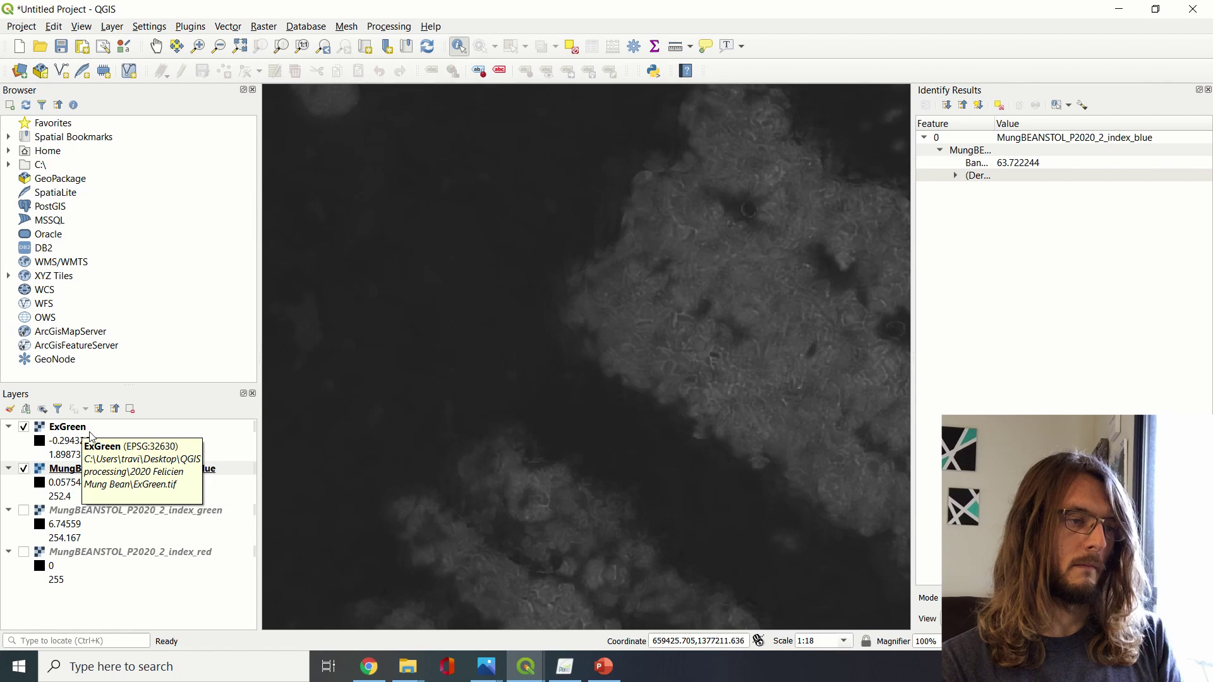
pyautogui.click(89, 432)
pyautogui.click(697, 269)
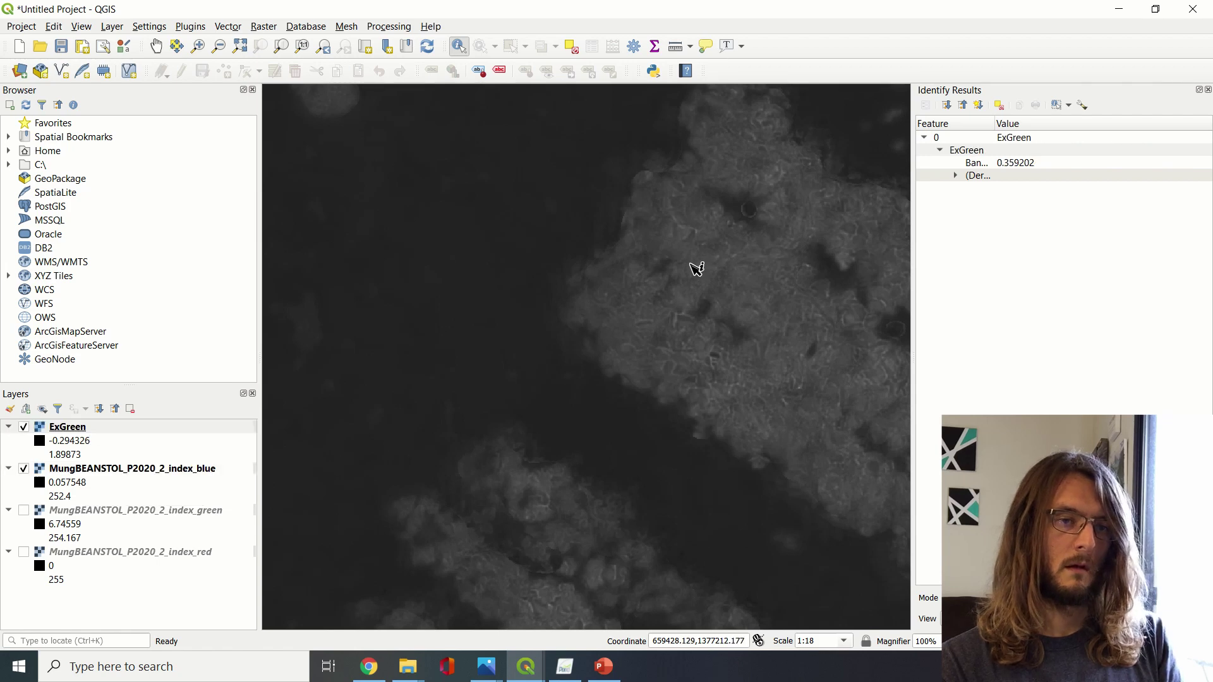
pyautogui.click(604, 242)
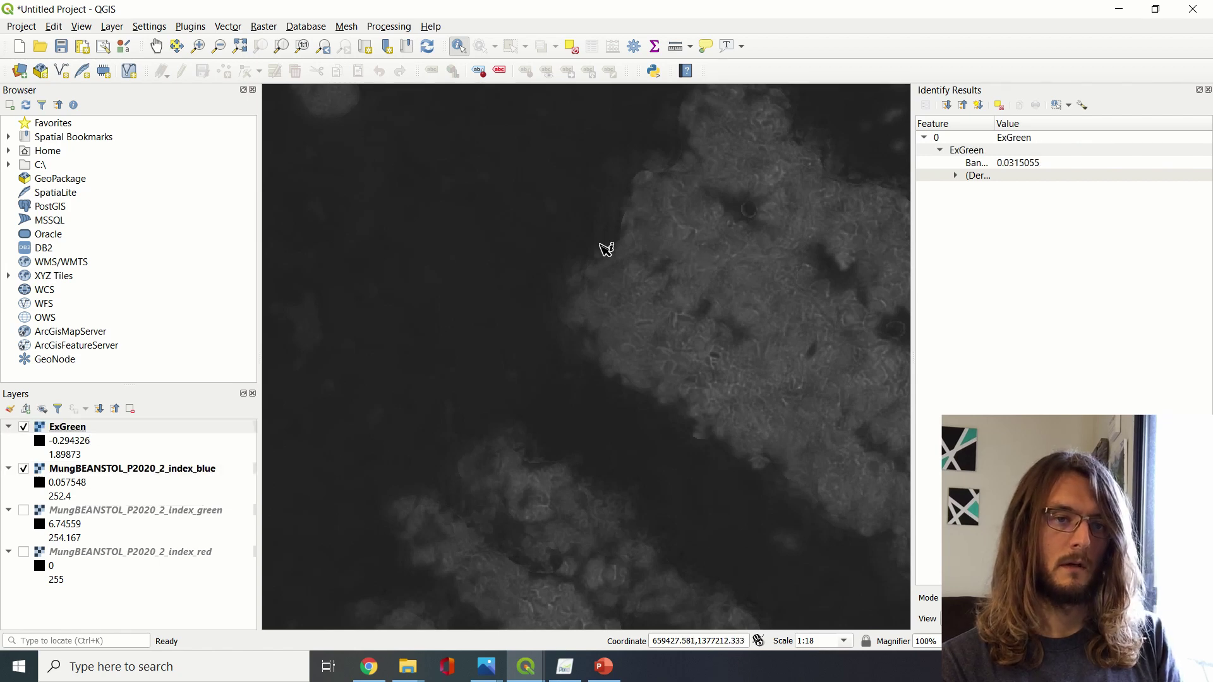
pyautogui.click(516, 275)
pyautogui.click(490, 231)
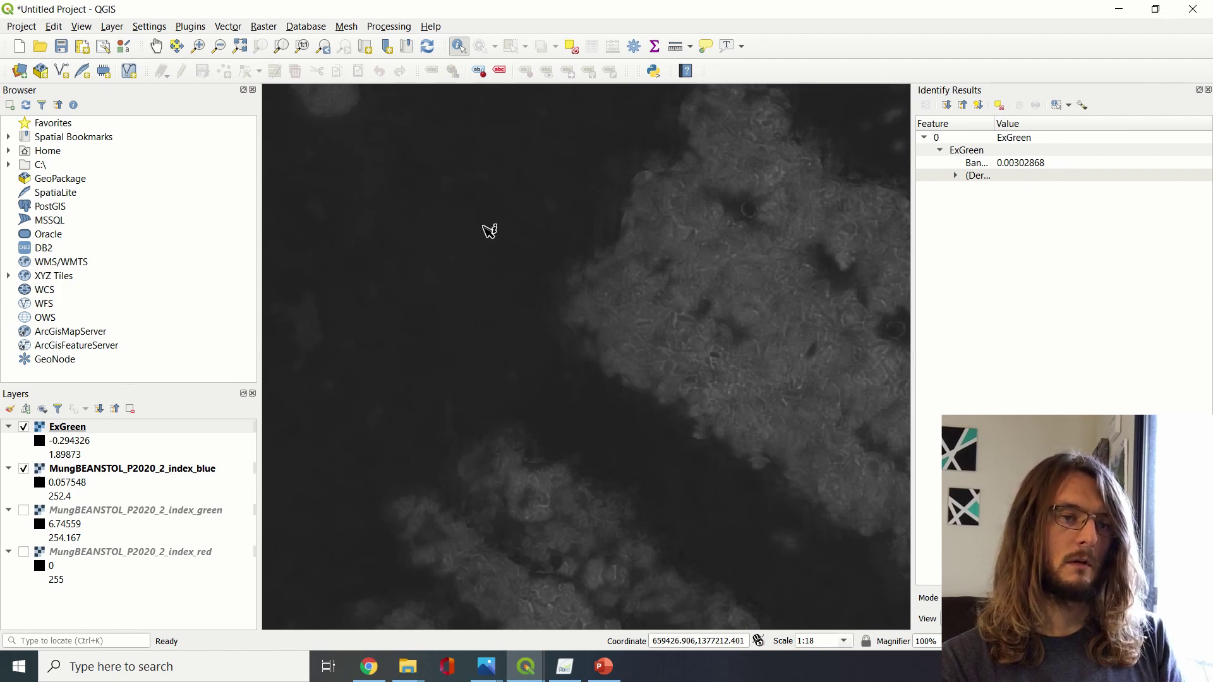
# - Sample ExGreen in the soil between rows and at small plant edges, around 0.1
pyautogui.scroll(-3, 489, 231)
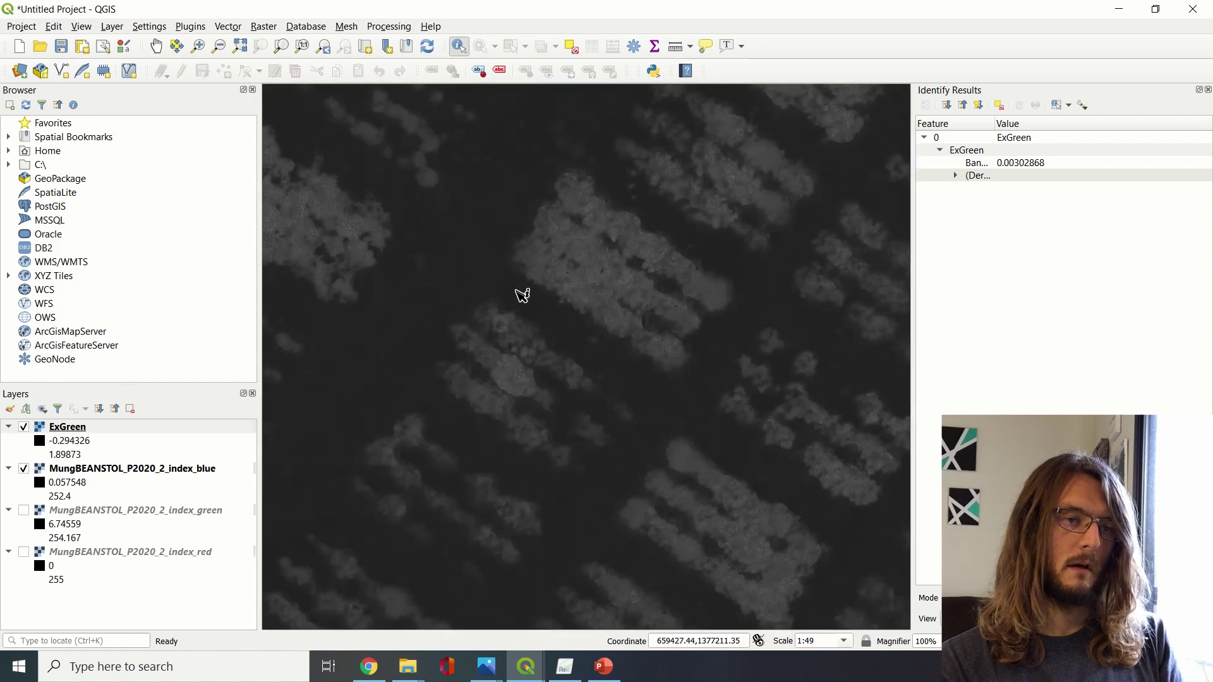
pyautogui.click(522, 295)
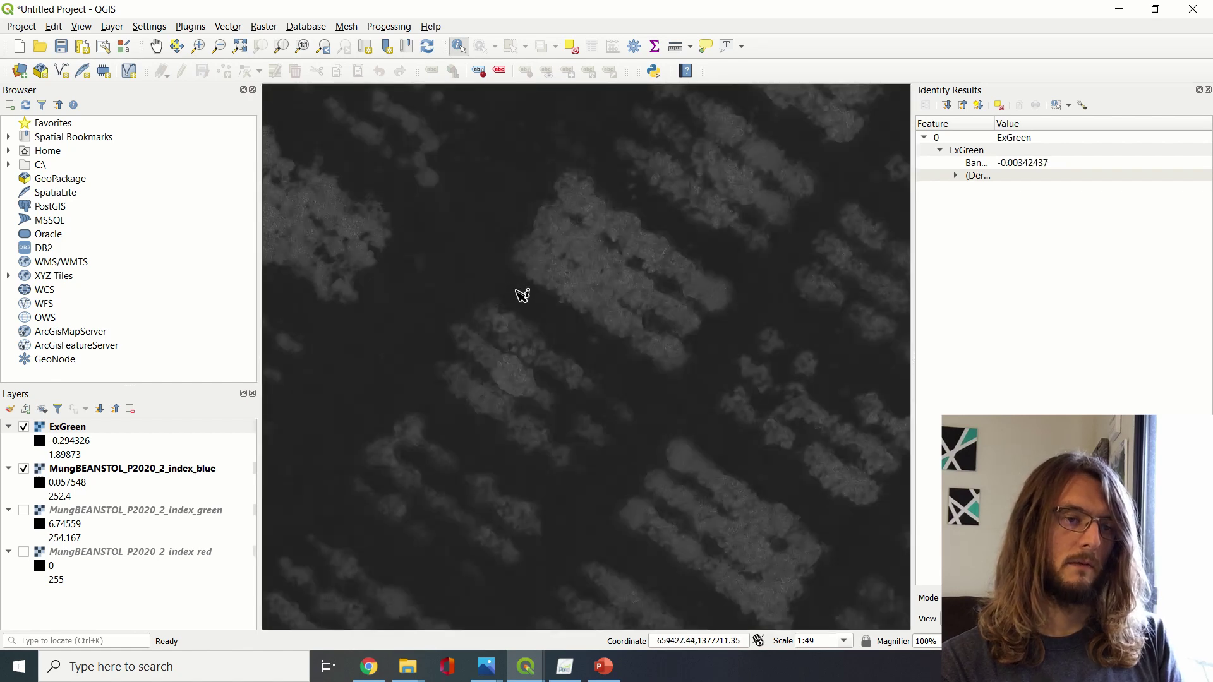
pyautogui.scroll(2, 496, 323)
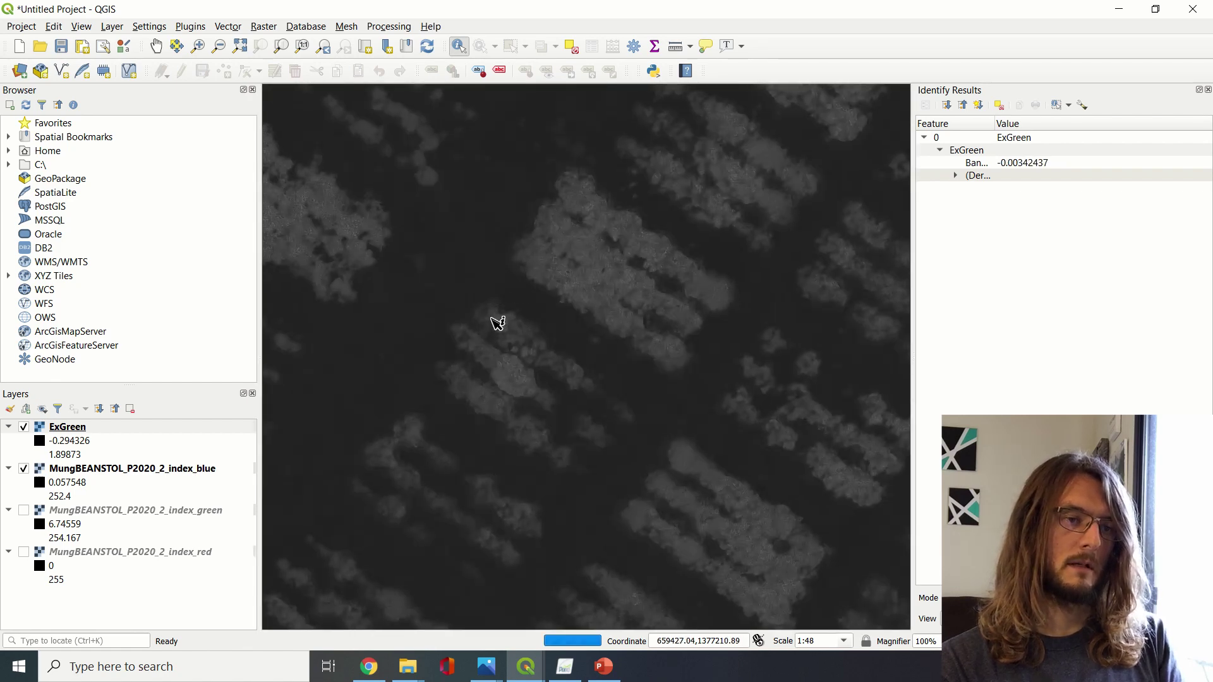
pyautogui.scroll(1, 497, 323)
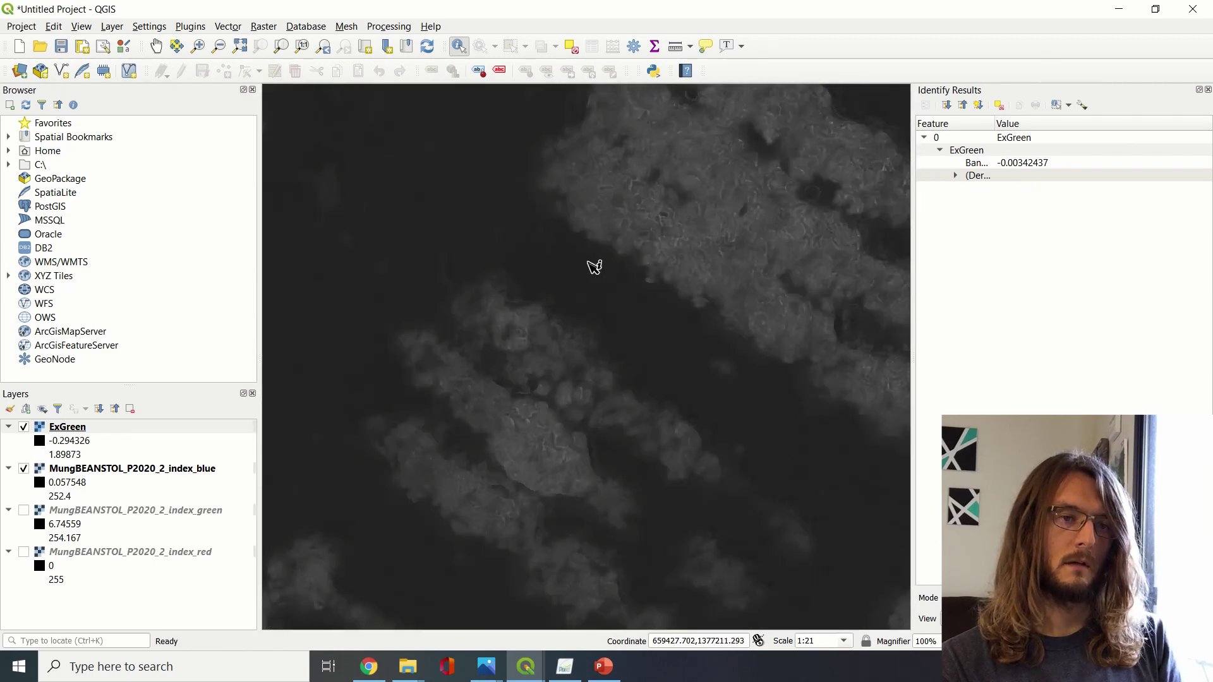
pyautogui.click(562, 341)
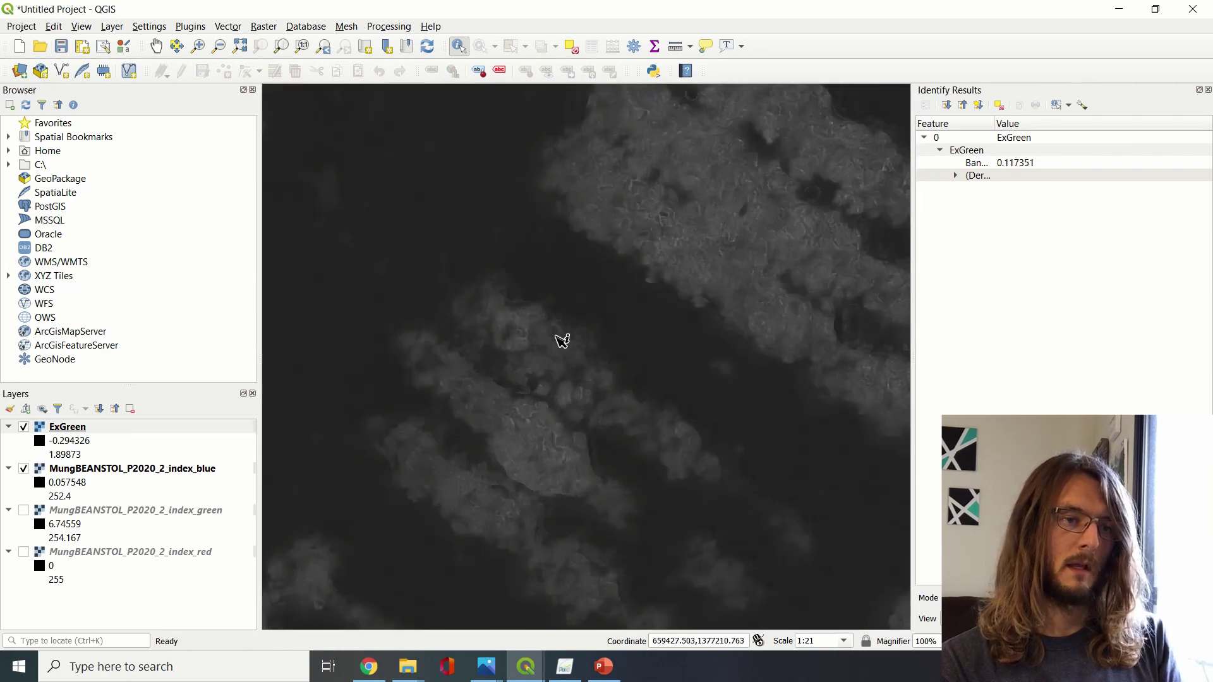
pyautogui.click(509, 292)
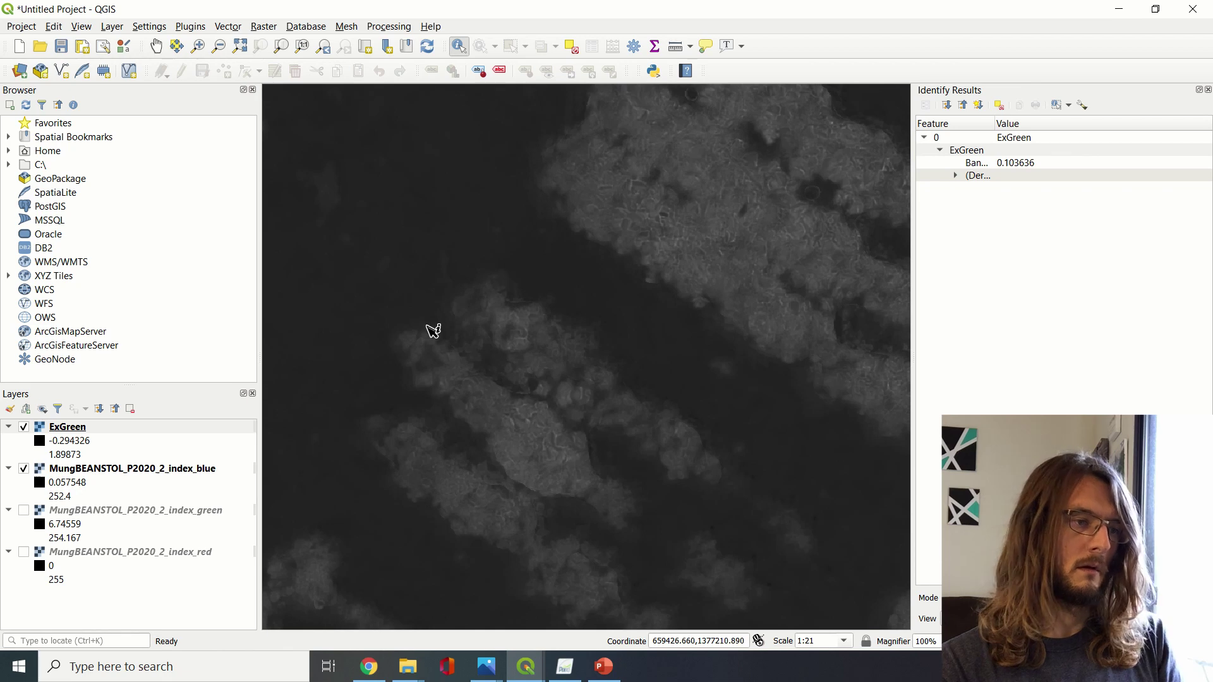
pyautogui.click(482, 310)
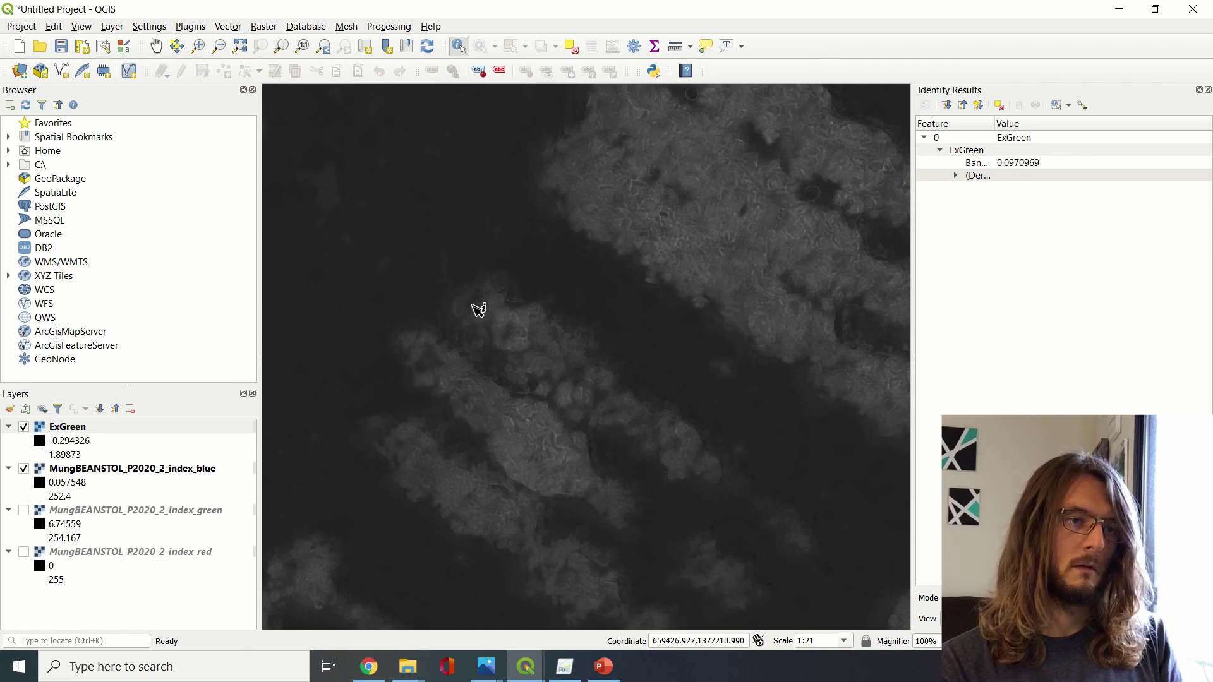
# - Zoom out to the full ExGreen raster and probe a field pixel and a spot beyond its extent
pyautogui.scroll(-5, 330, 331)
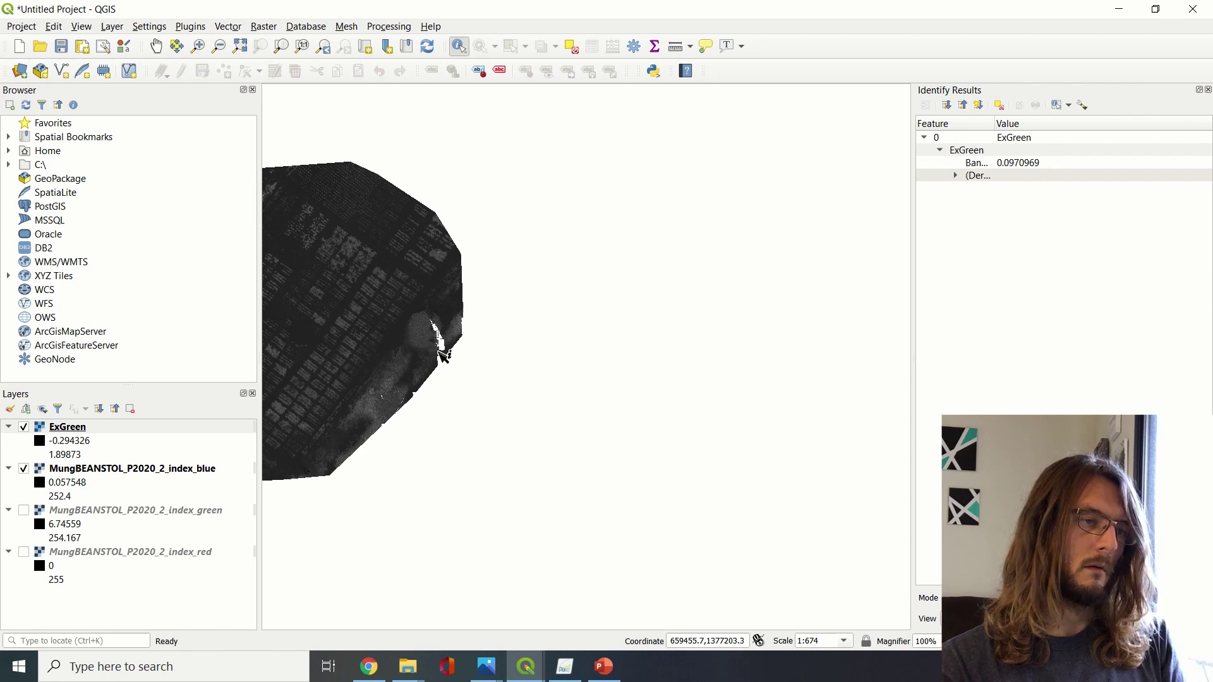
pyautogui.scroll(3, 307, 304)
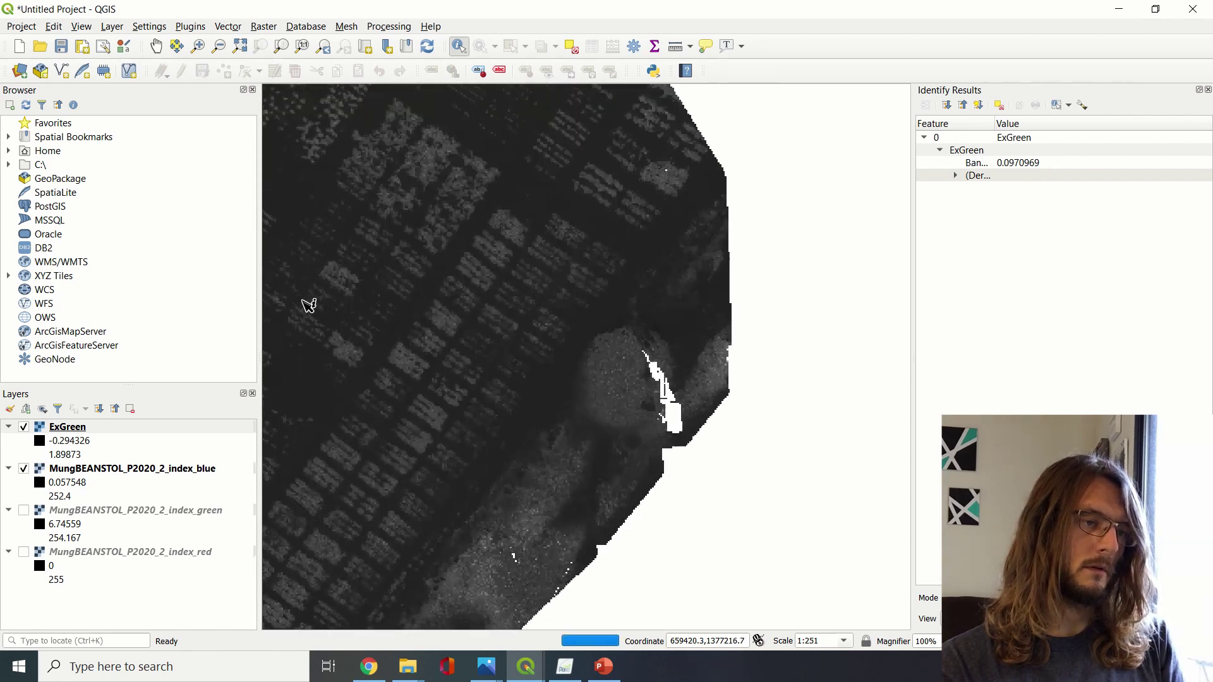
pyautogui.click(308, 305)
pyautogui.click(436, 335)
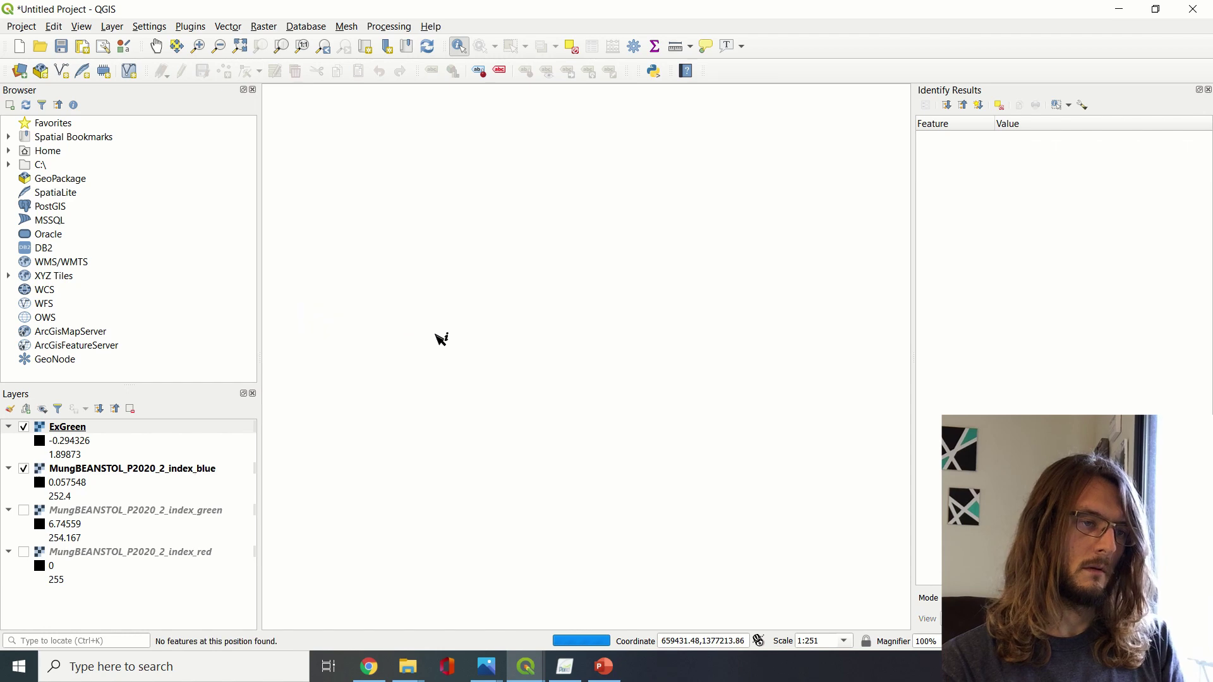
pyautogui.scroll(-3, 688, 322)
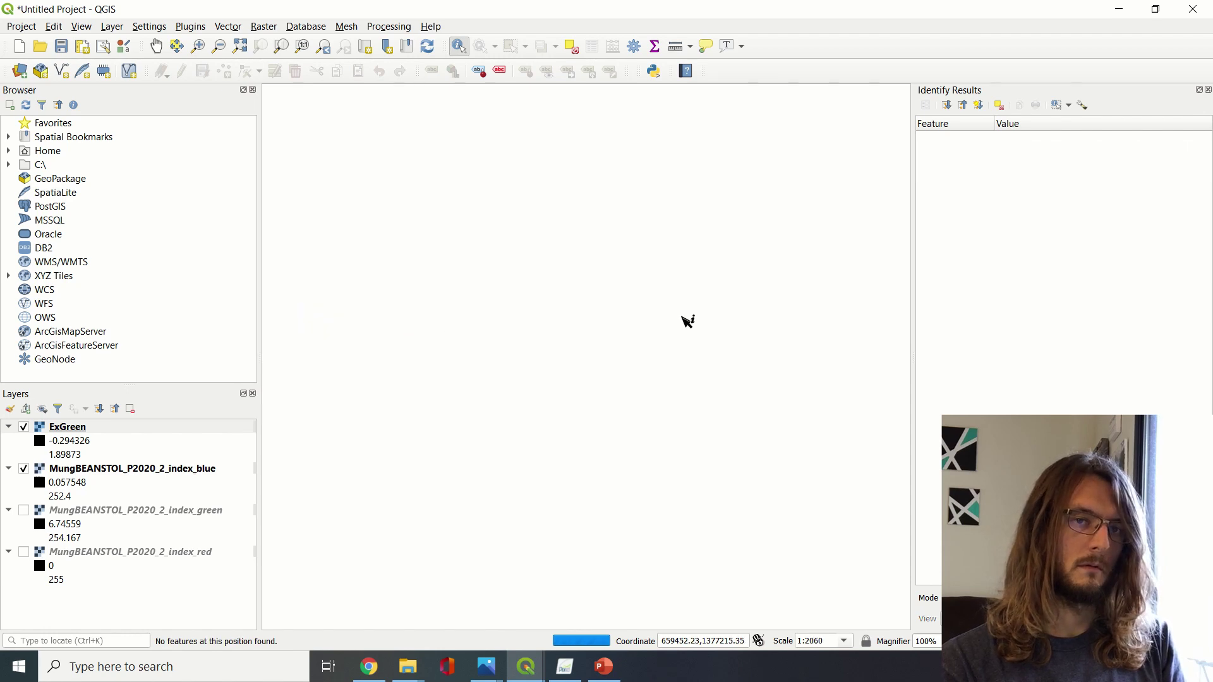
pyautogui.scroll(5, 653, 325)
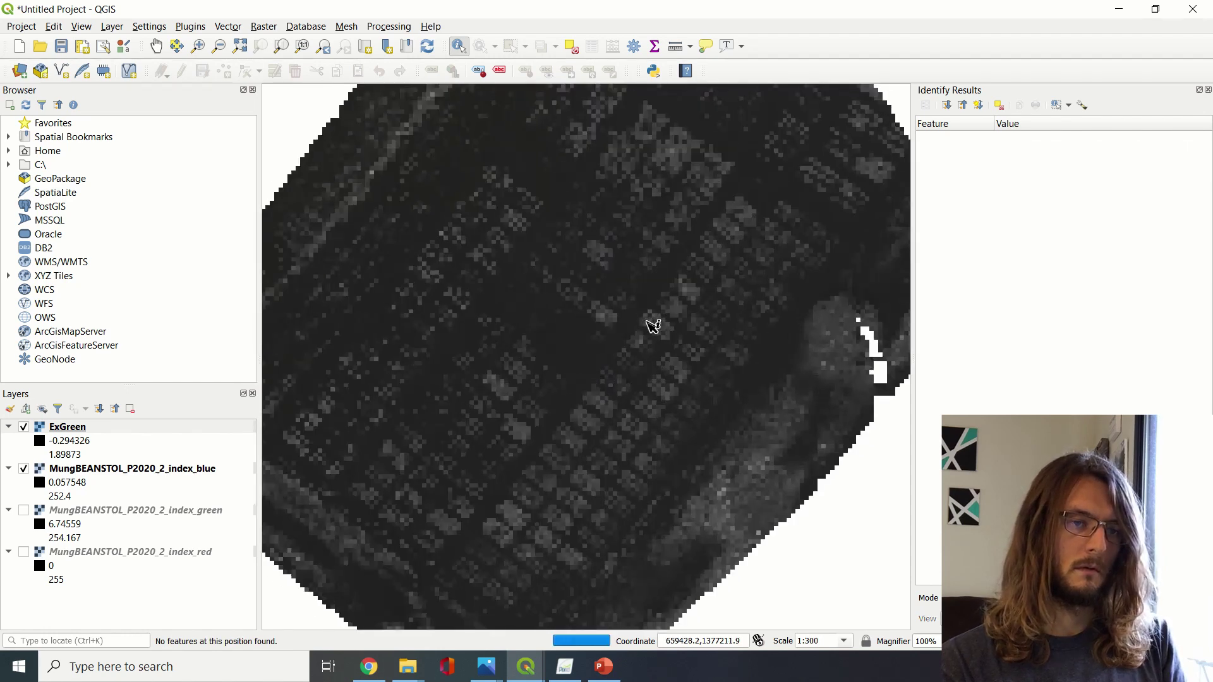
pyautogui.scroll(1, 653, 326)
pyautogui.scroll(1, 653, 326)
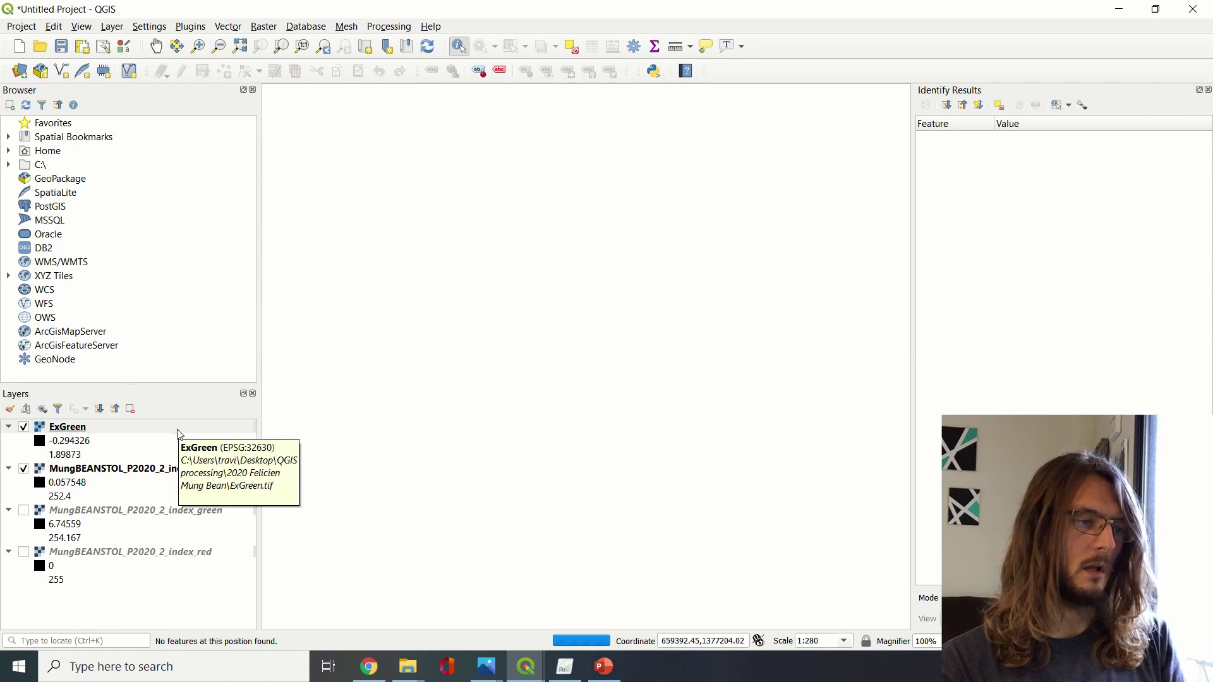
# - In ExGreen's Properties, keep Singleband pseudocolor symbology with Equal Interval mode and 10 classes
pyautogui.rightClick(135, 433)
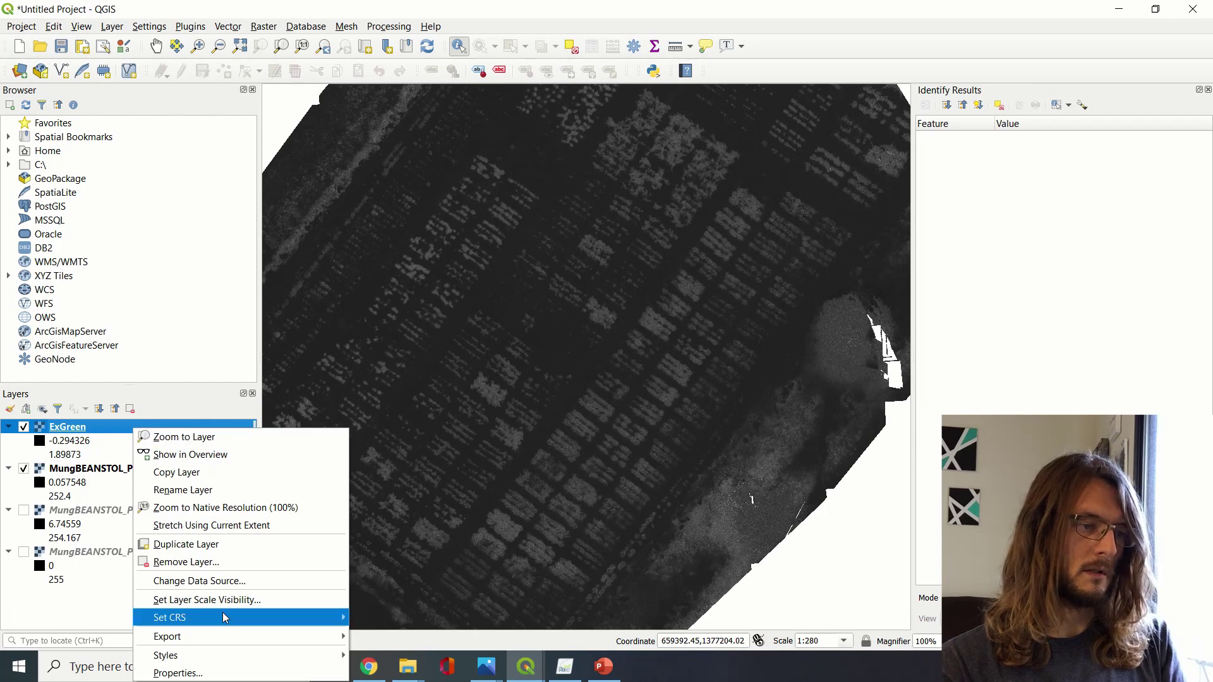
pyautogui.click(204, 674)
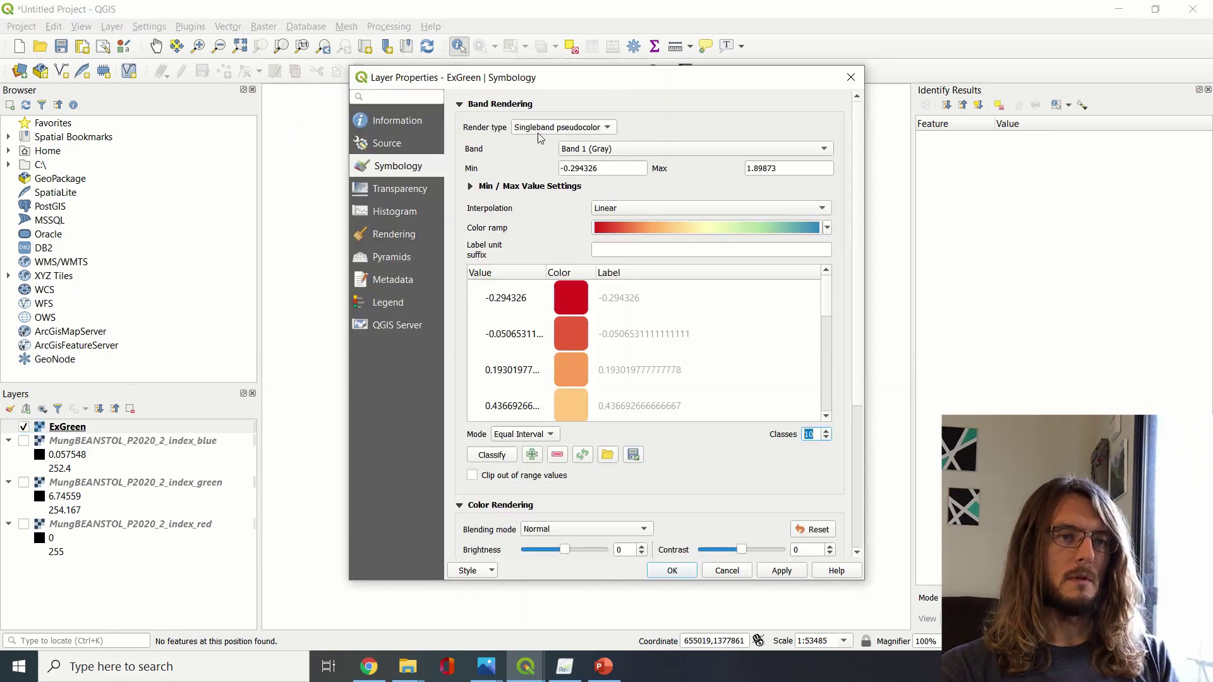
pyautogui.click(541, 133)
pyautogui.click(542, 130)
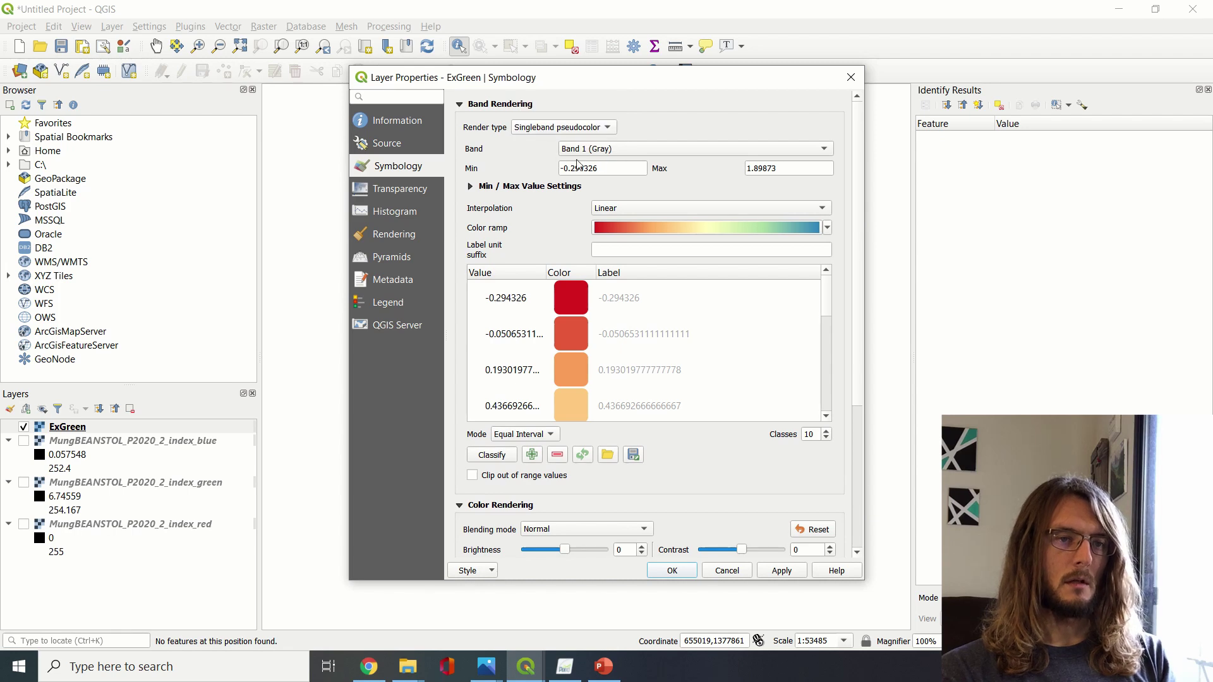
pyautogui.scroll(-3, 485, 302)
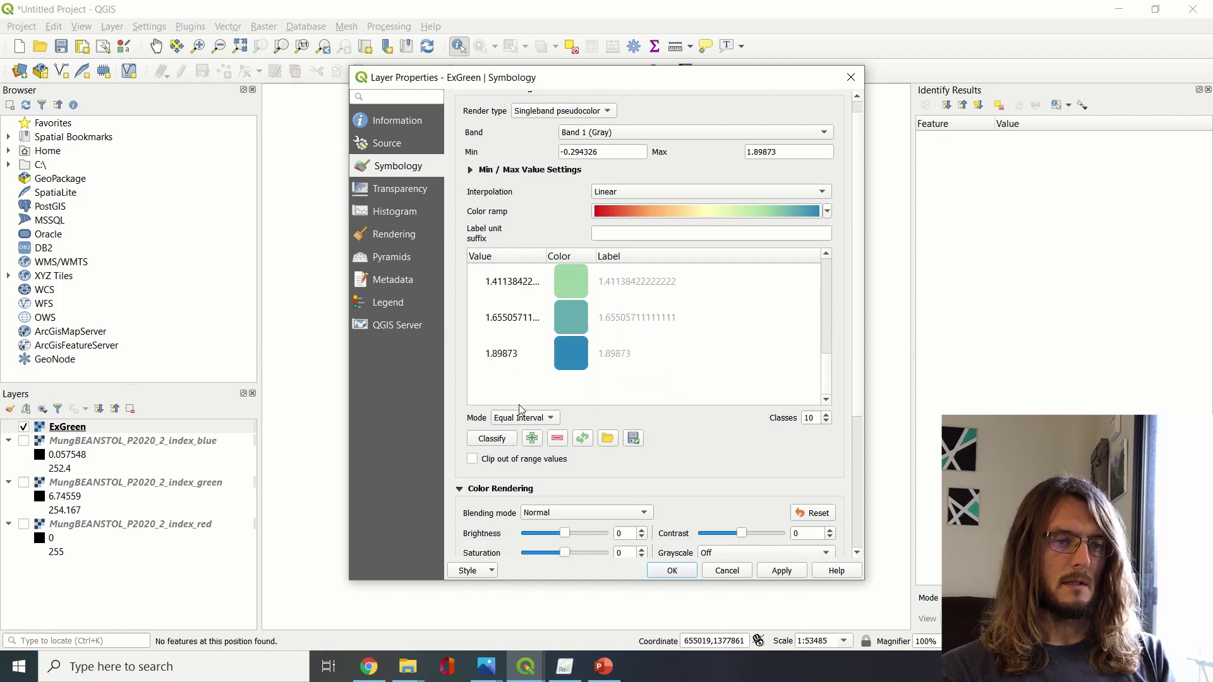
pyautogui.click(541, 418)
pyautogui.click(542, 419)
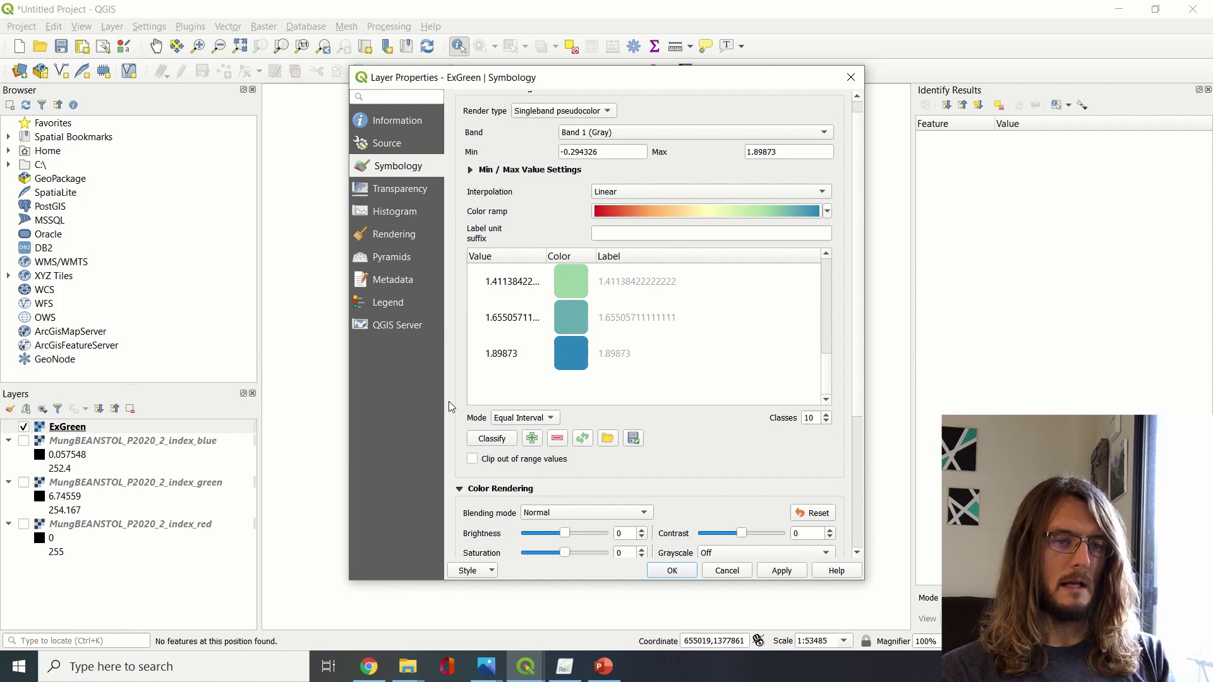
pyautogui.scroll(-3, 465, 422)
pyautogui.scroll(-1, 465, 421)
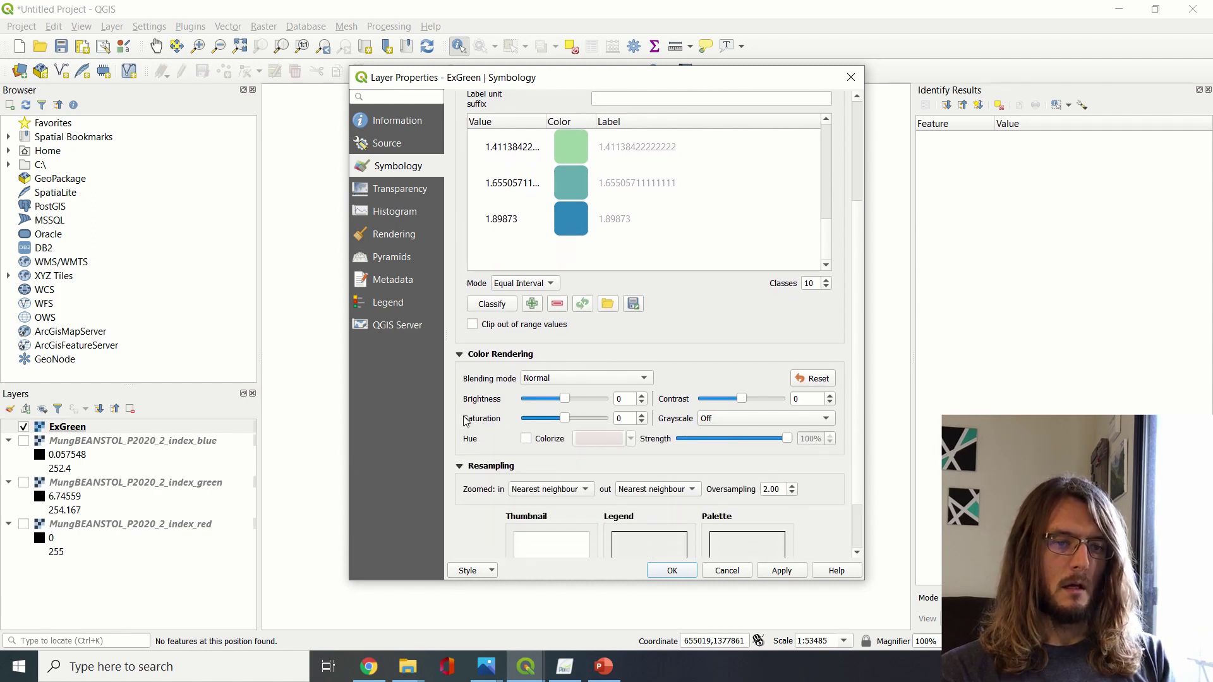
pyautogui.scroll(-2, 464, 422)
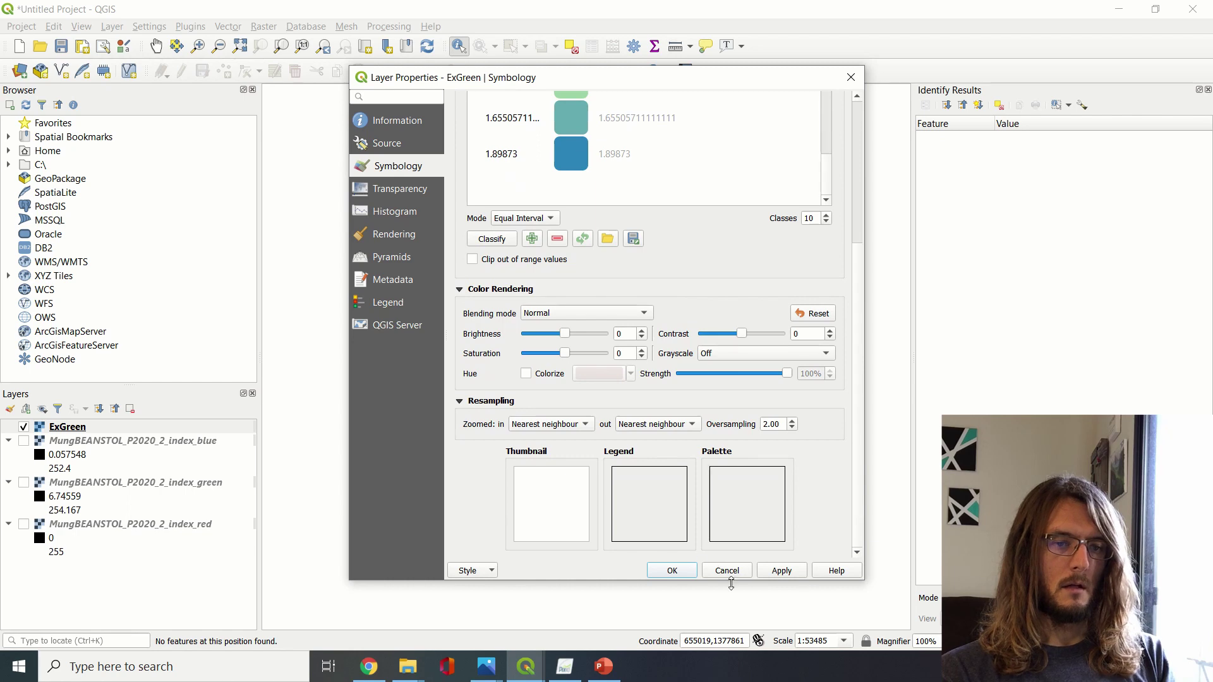
# - Apply the pseudocolor style and zoom around the plots, pale plant rows against orange-red soil
pyautogui.click(673, 571)
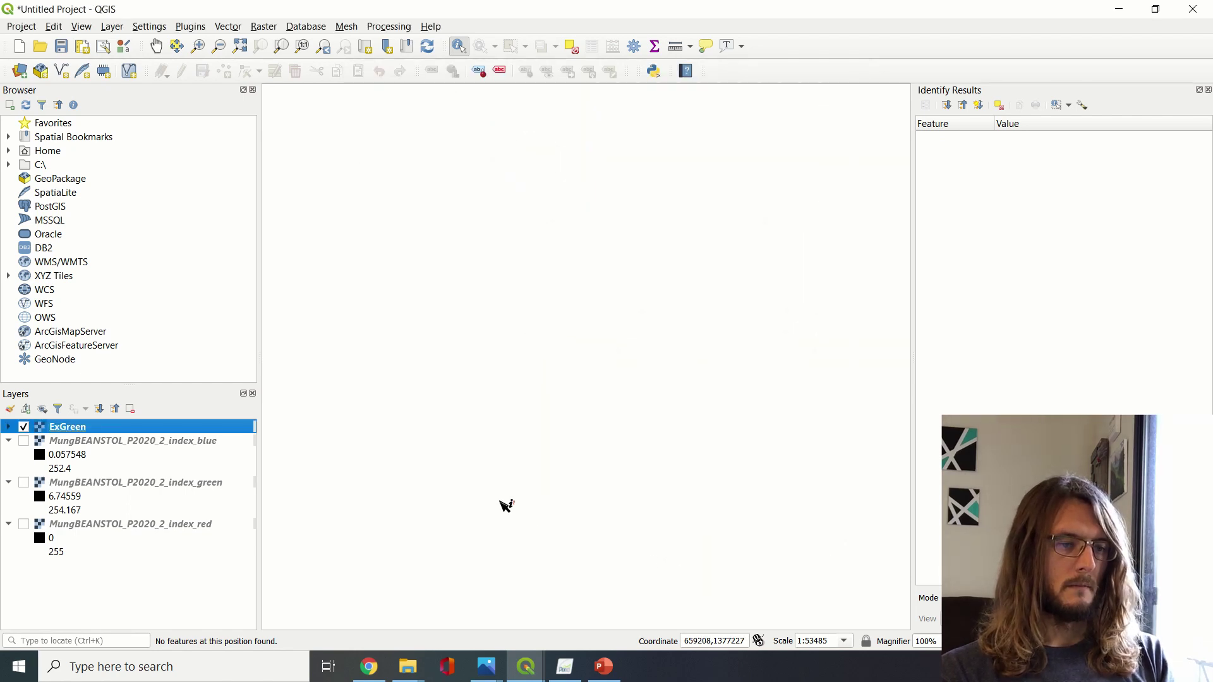
pyautogui.scroll(4, 520, 515)
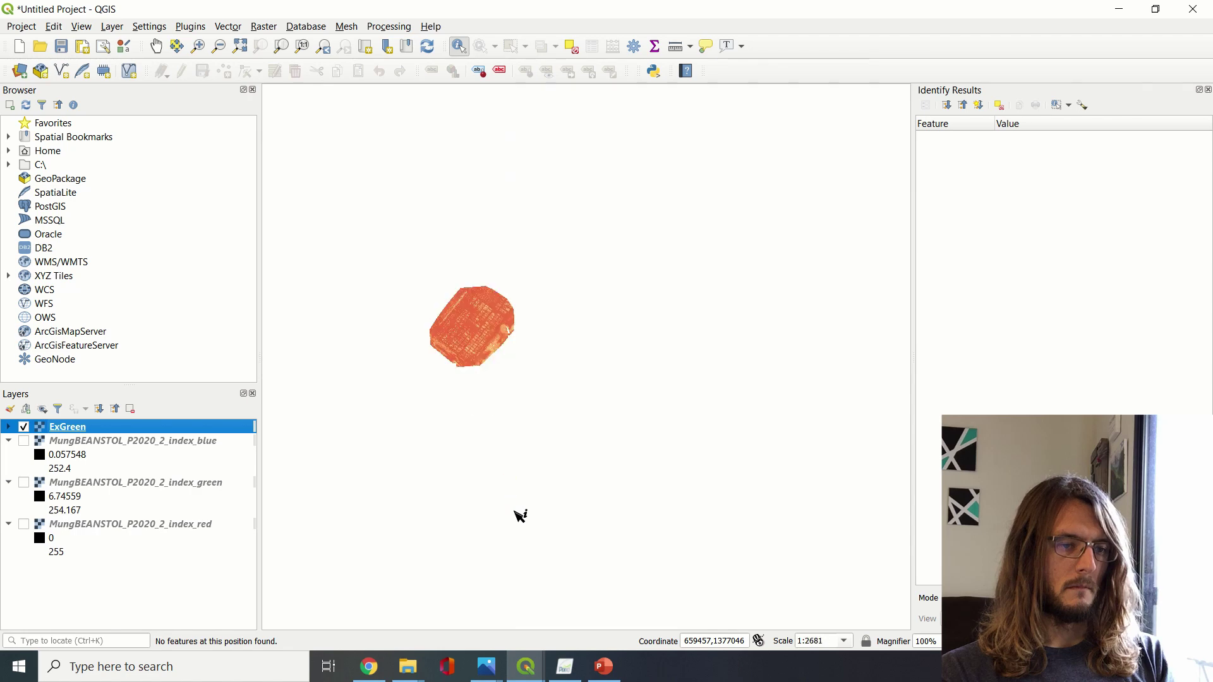
pyautogui.scroll(2, 470, 339)
pyautogui.scroll(1, 471, 339)
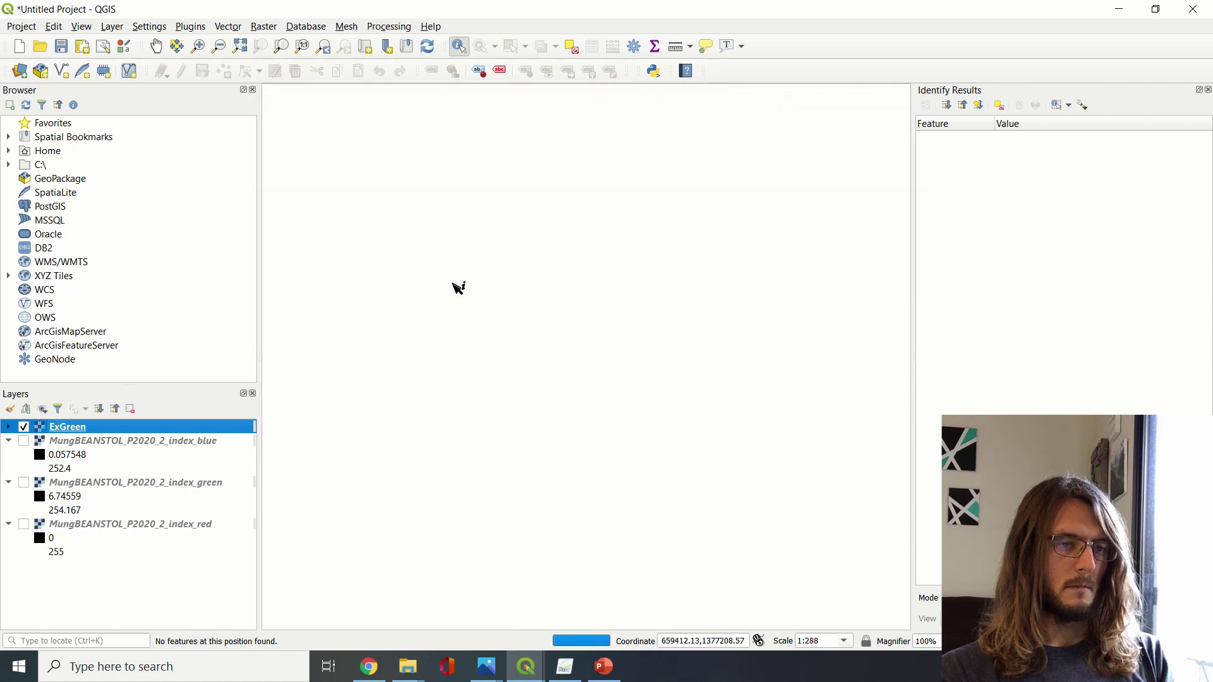
pyautogui.moveTo(446, 278); pyautogui.dragTo(499, 317)
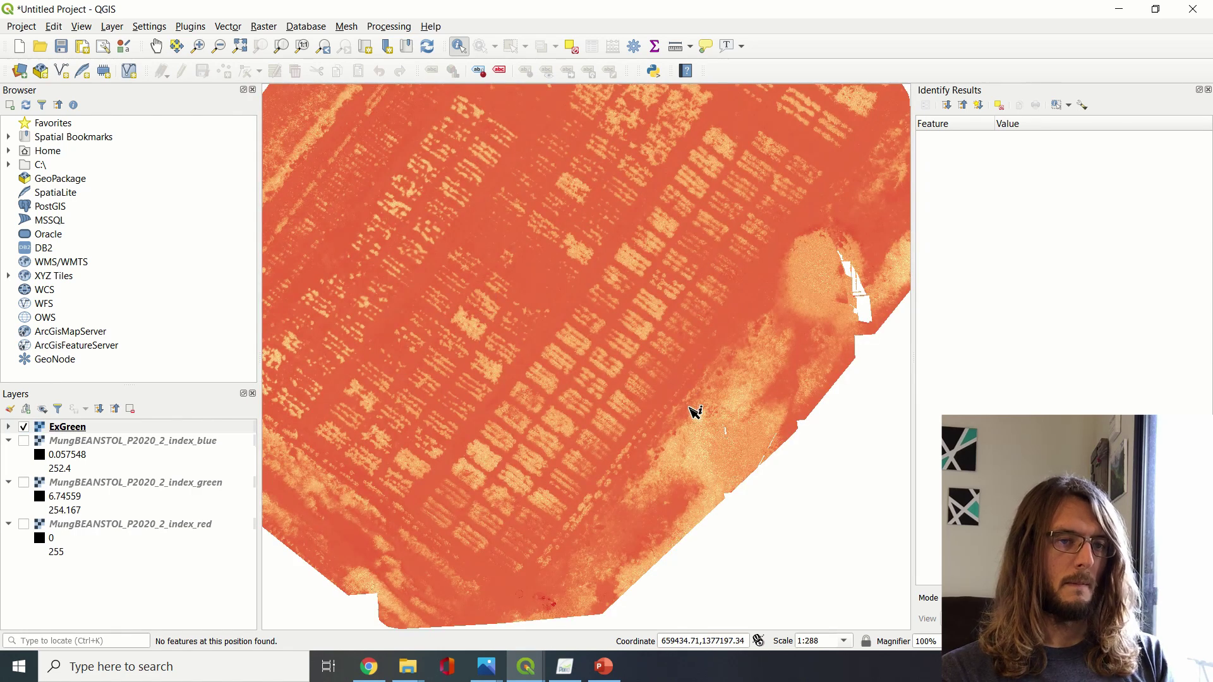
pyautogui.scroll(-1, 695, 412)
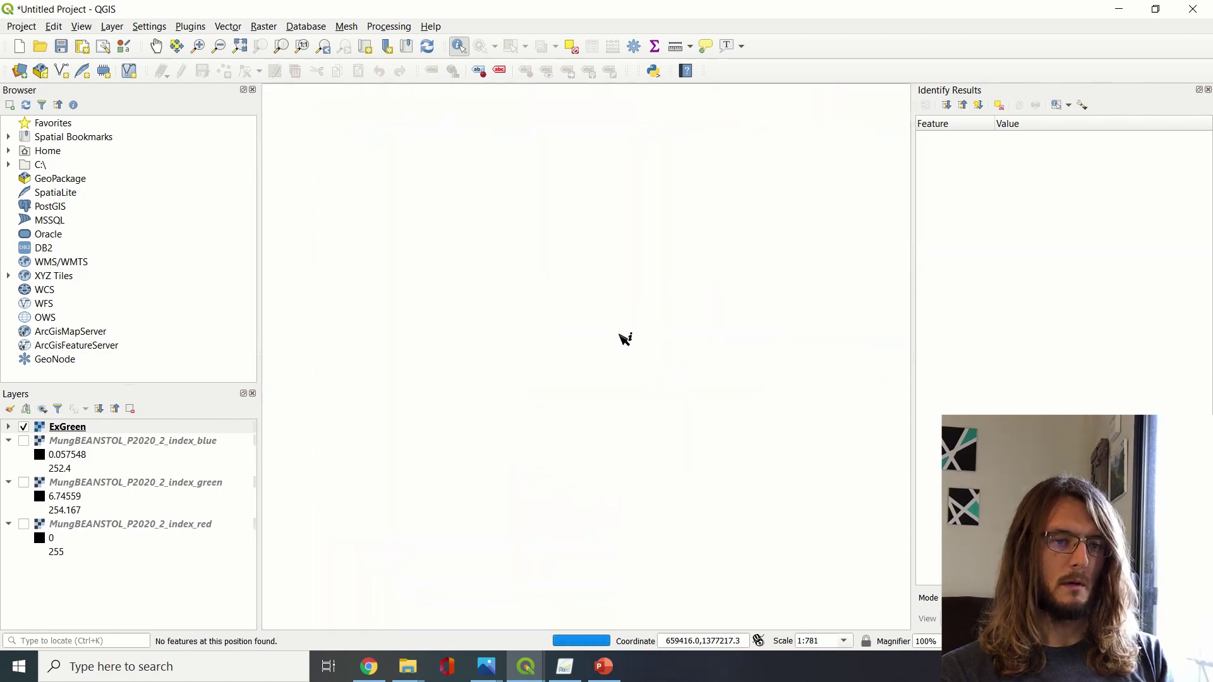
pyautogui.scroll(1, 624, 360)
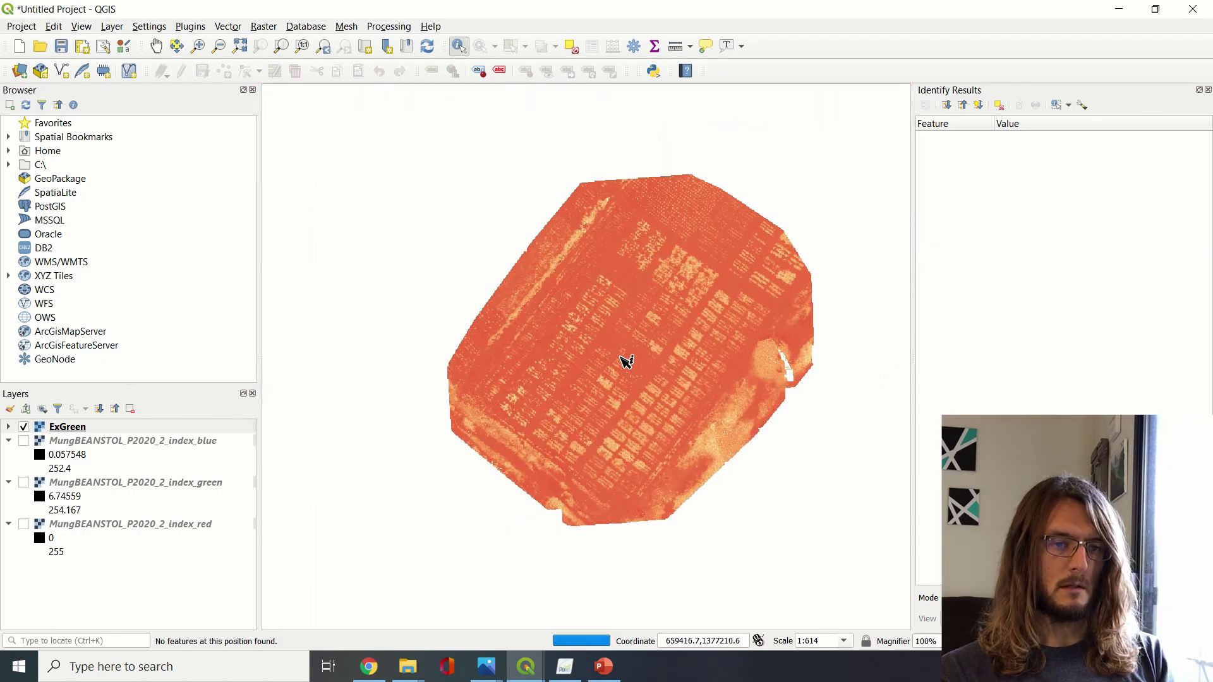
pyautogui.scroll(3, 733, 347)
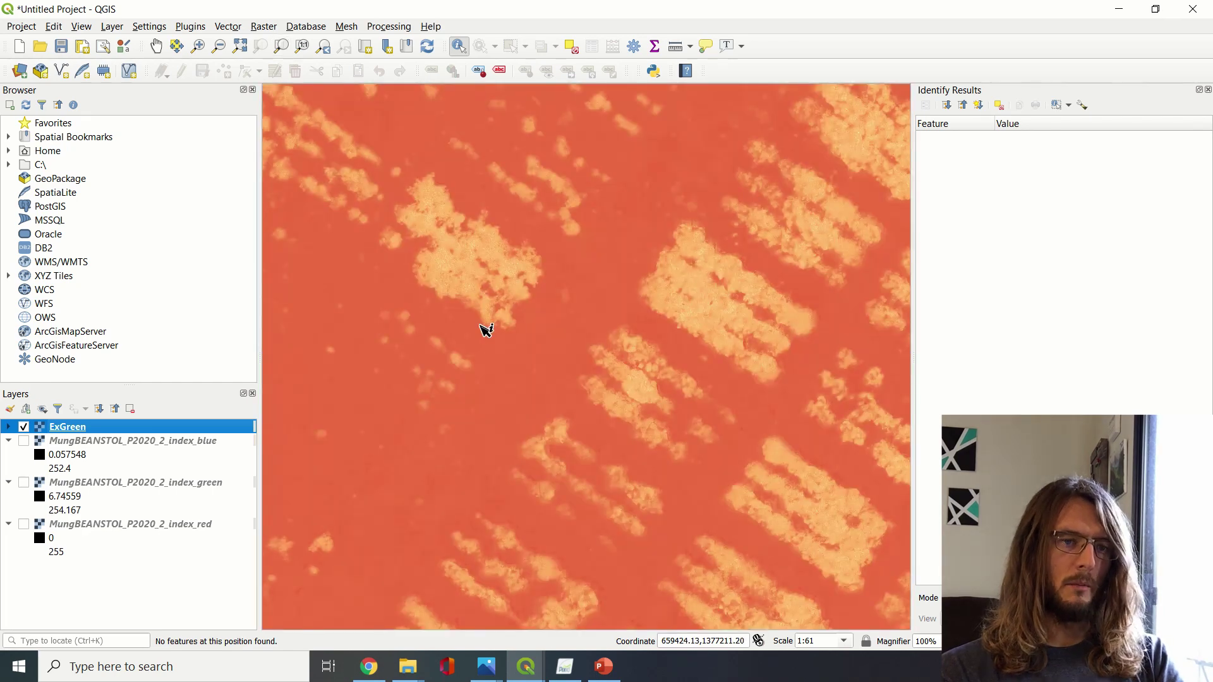
pyautogui.scroll(-2, 484, 329)
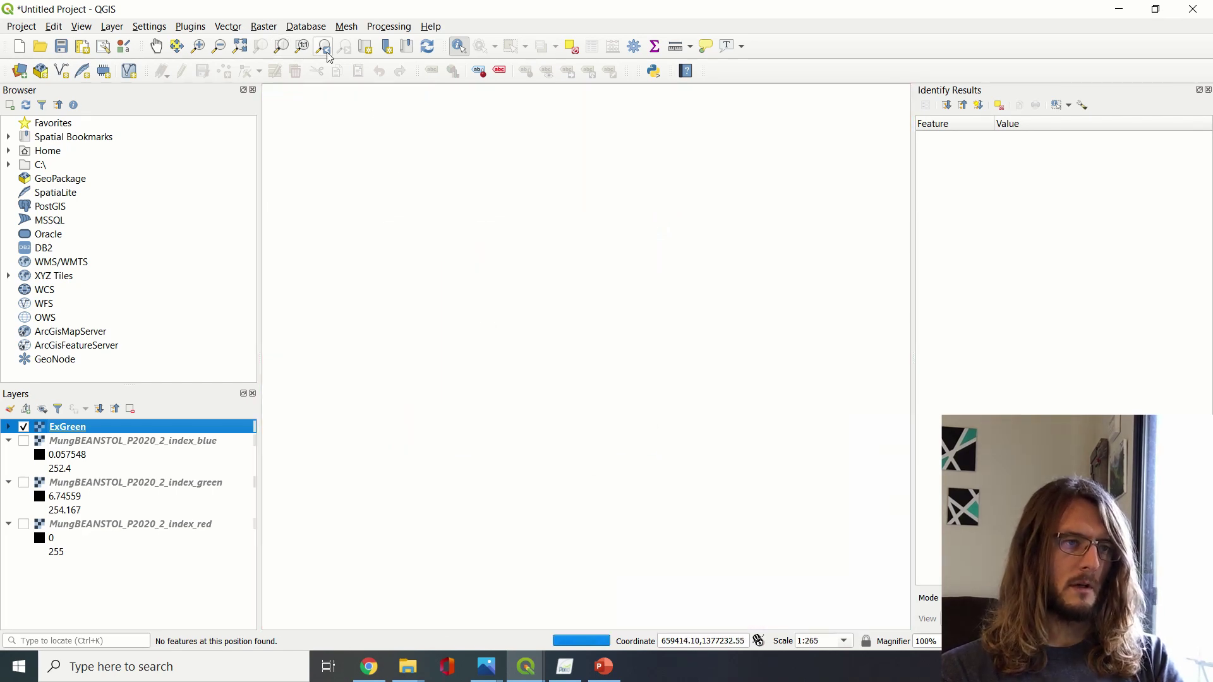
# - Open the Raster Calculator and set its output to Threshold01 in the 2020 Felicien Mung Bean folder
pyautogui.click(265, 29)
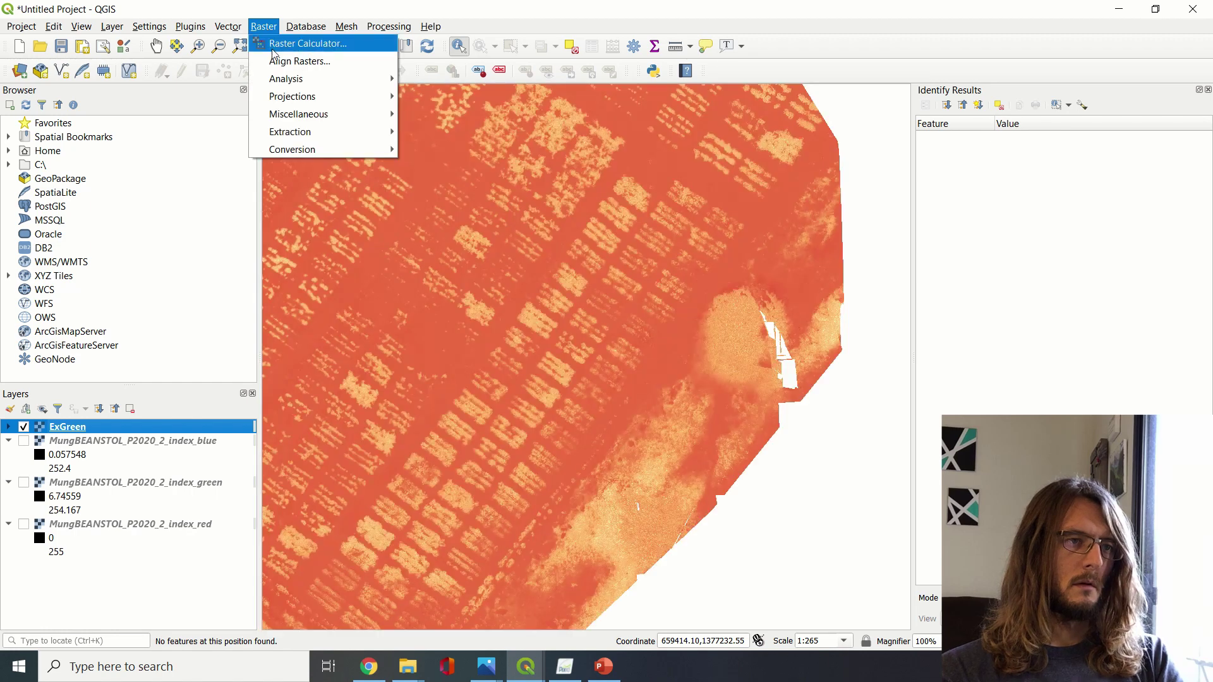
pyautogui.click(274, 46)
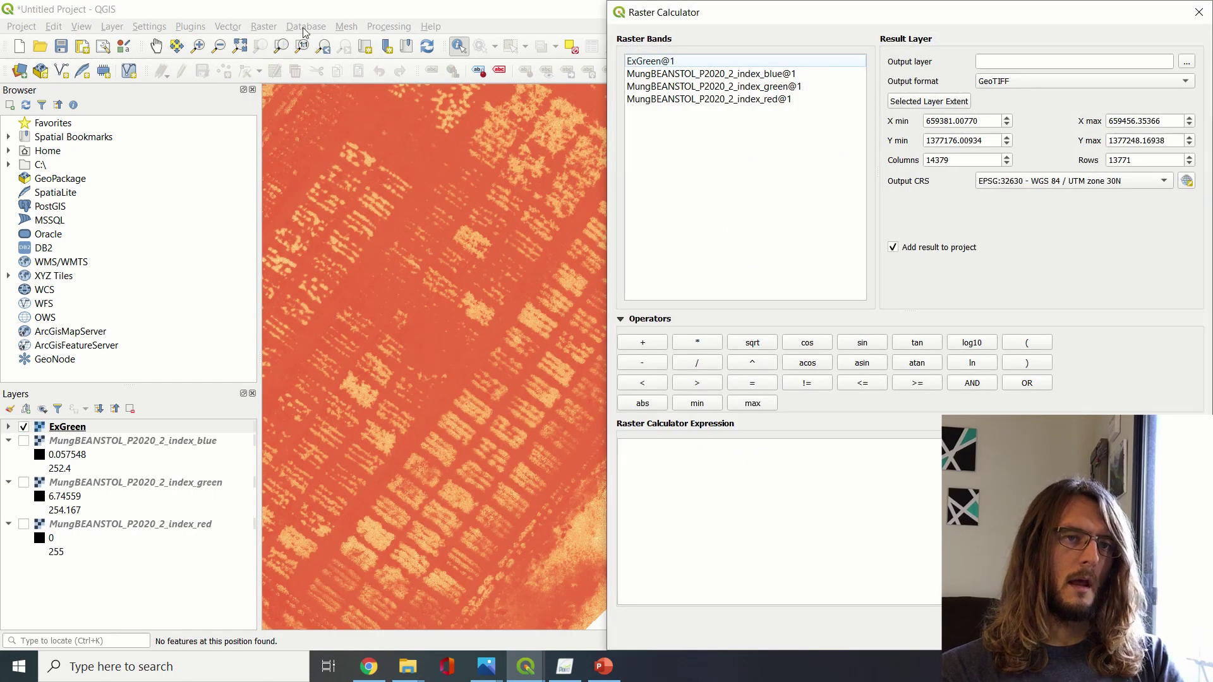
pyautogui.moveTo(794, 19); pyautogui.dragTo(598, 21)
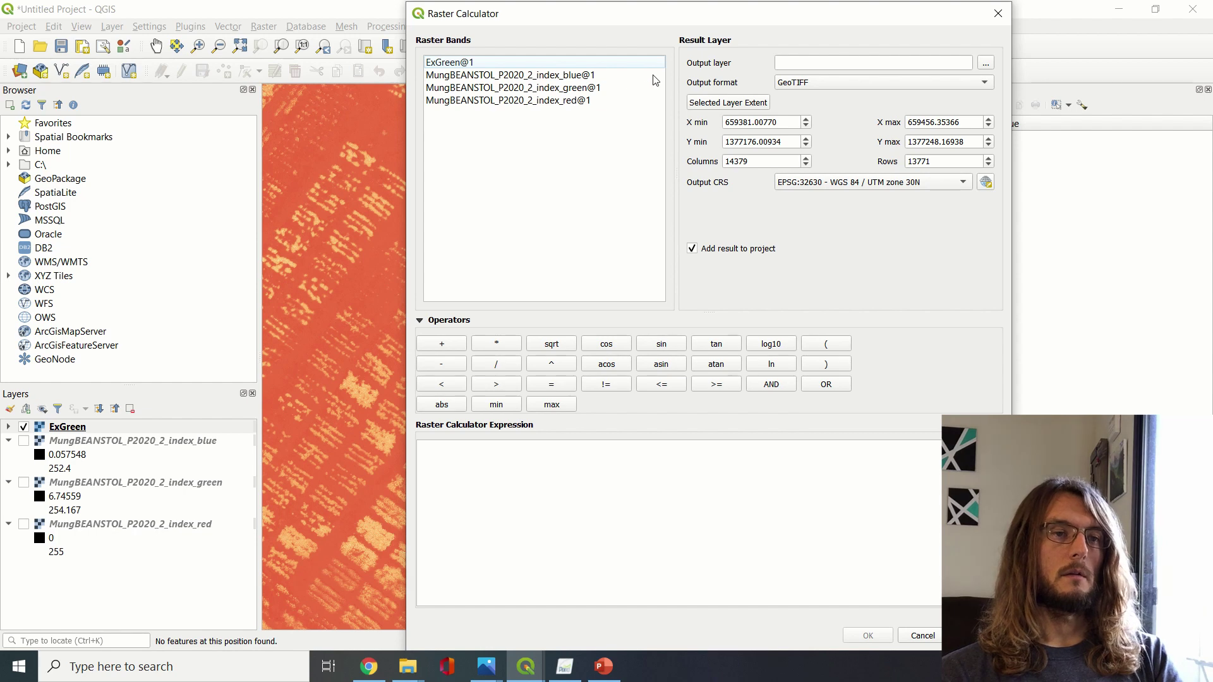
pyautogui.click(986, 63)
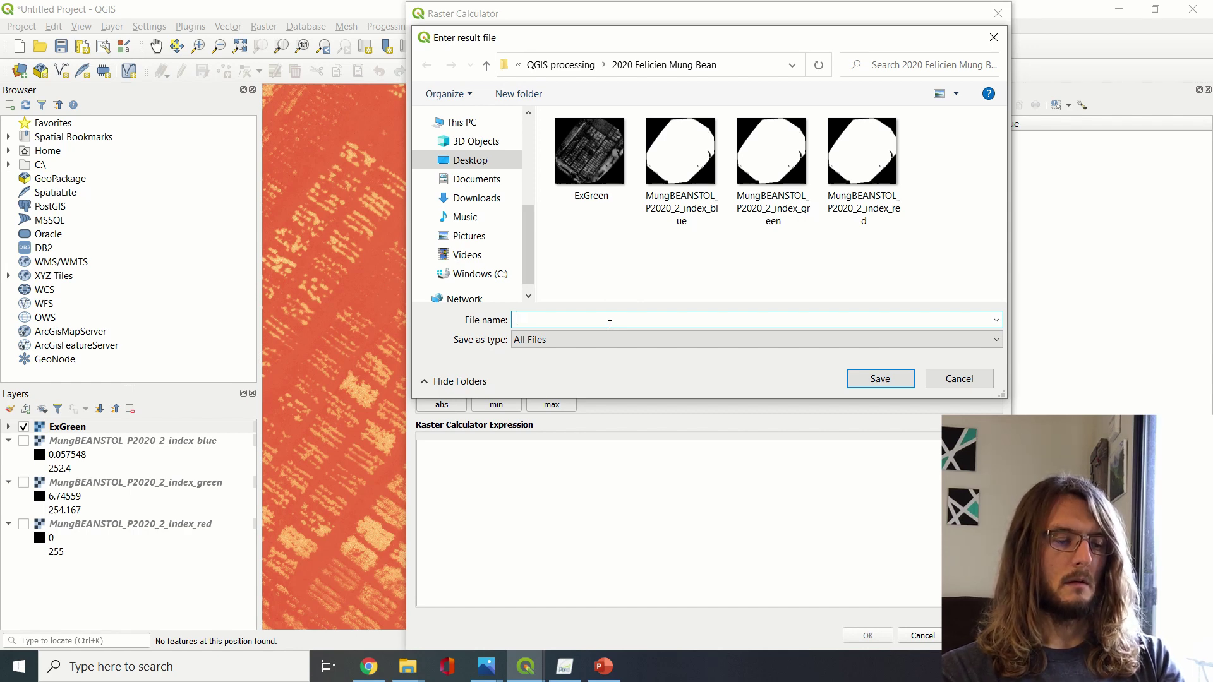
pyautogui.write('hre')
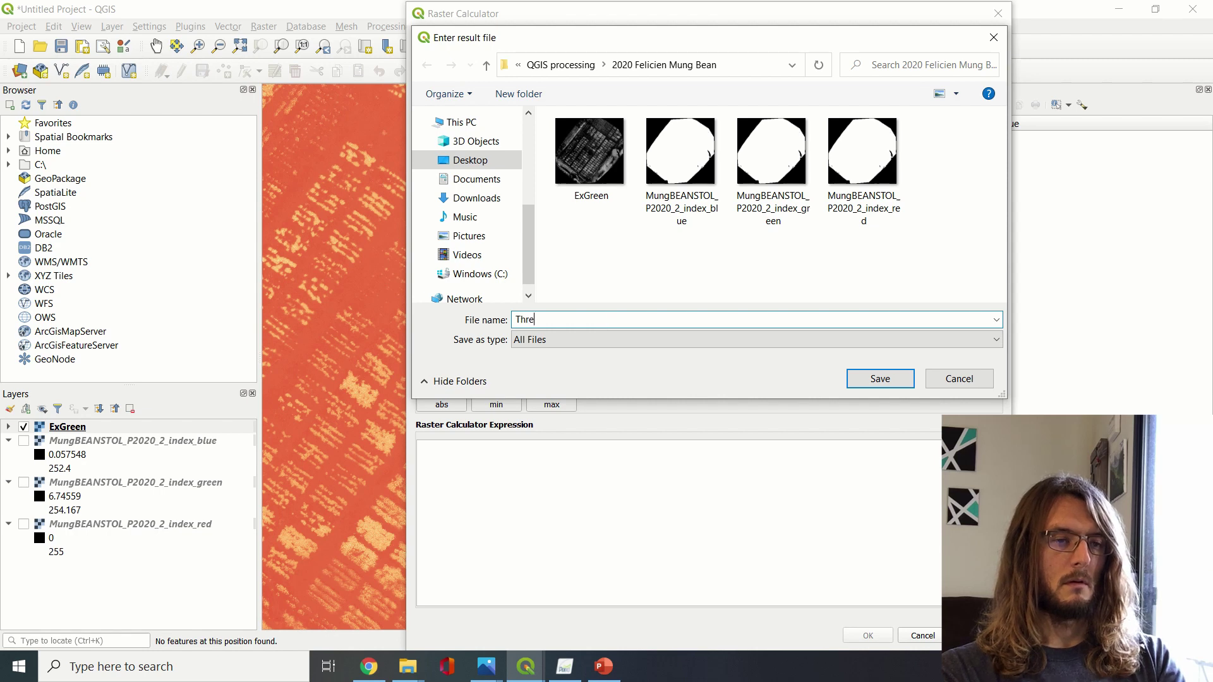
pyautogui.write('shold')
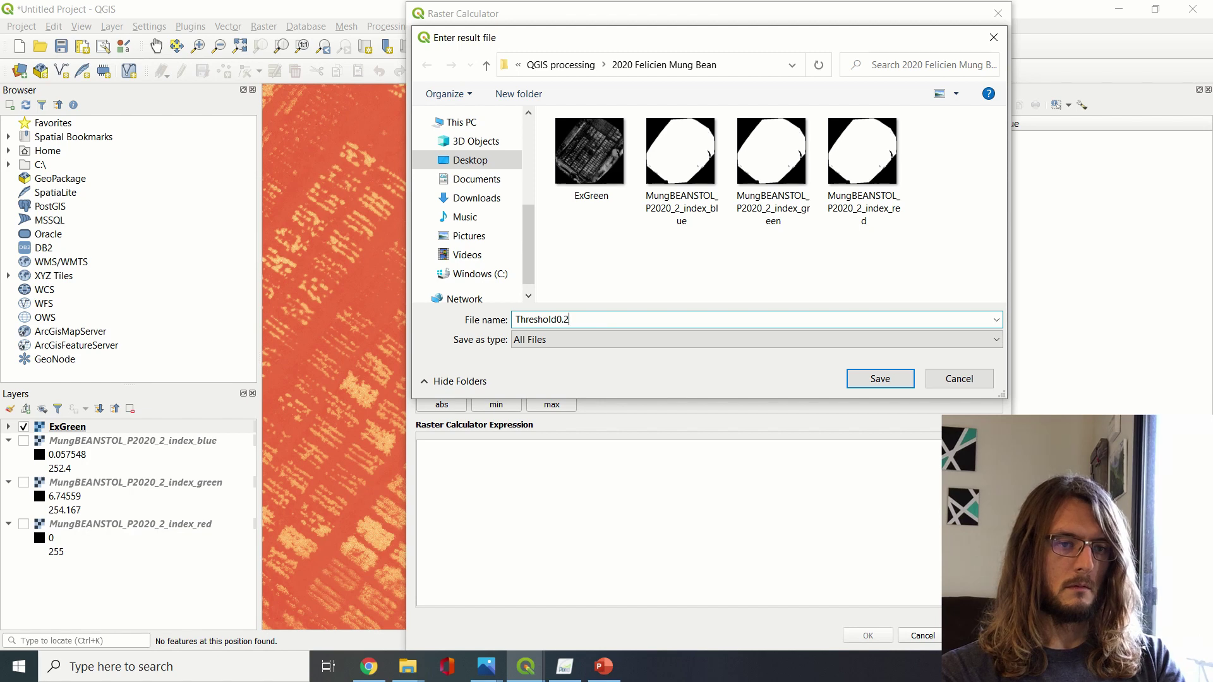
pyautogui.write('0.2')
pyautogui.press('BackSpace')
pyautogui.press('BackSpace')
pyautogui.write('1')
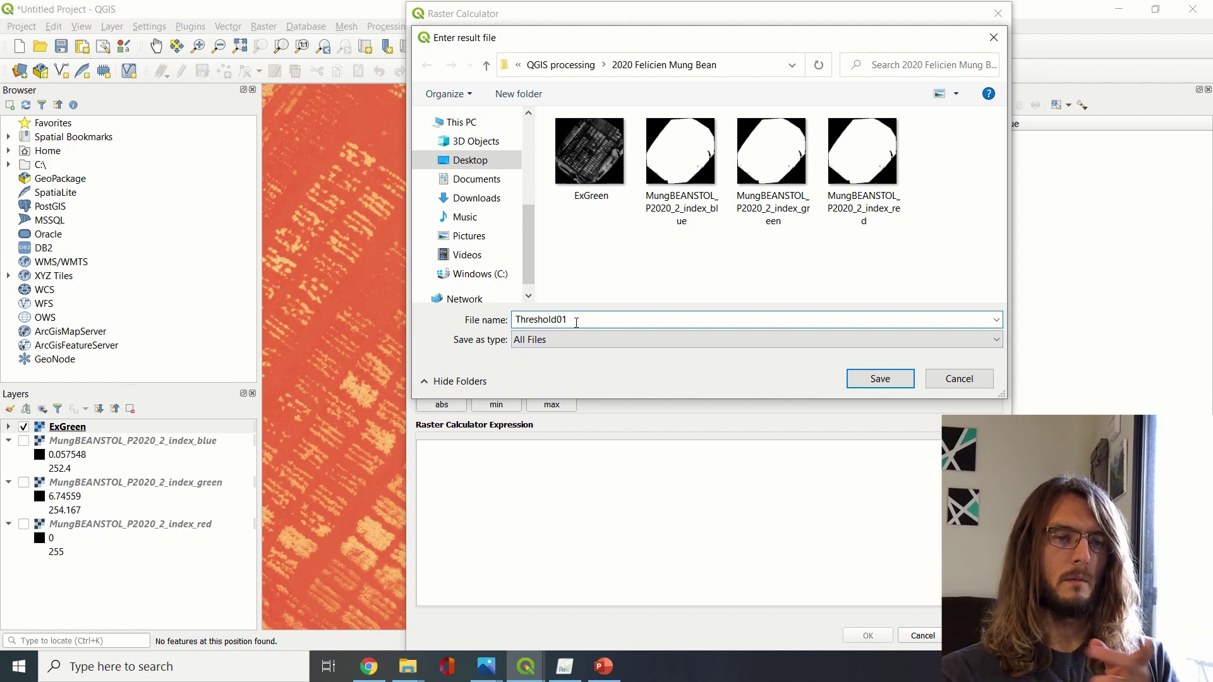
pyautogui.click(891, 384)
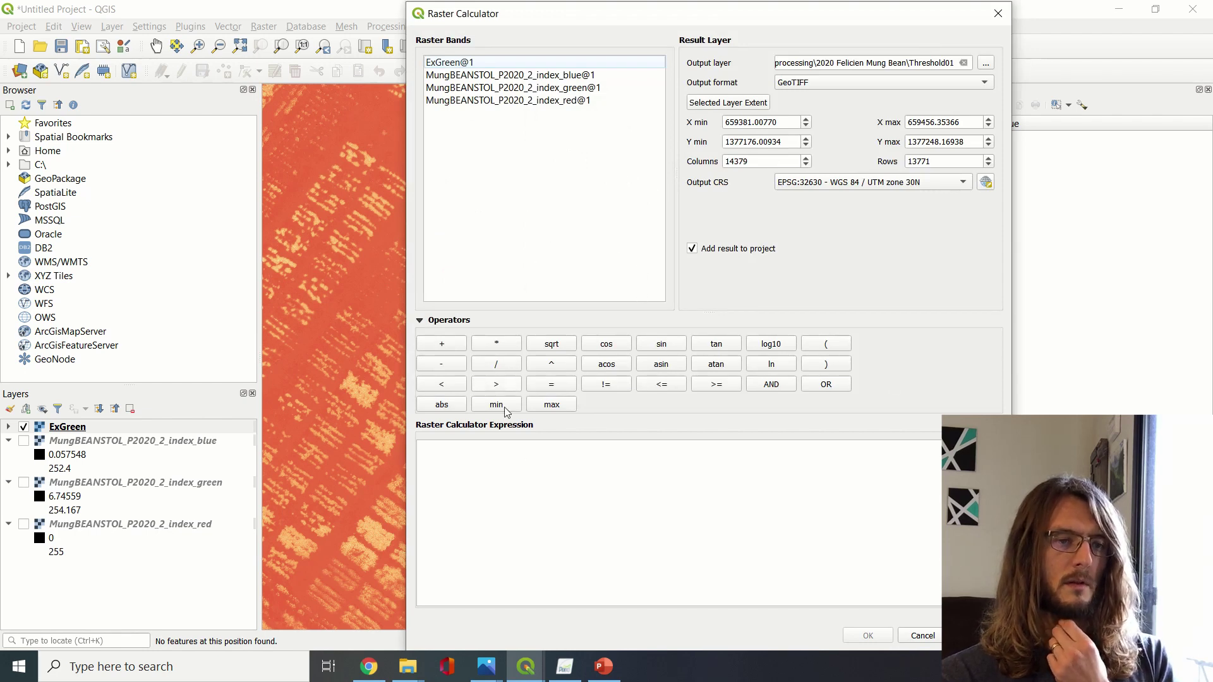
# - Run the expression ExGreen@1 > 0.1 to create the binary Threshold01 layer
pyautogui.doubleClick(478, 63)
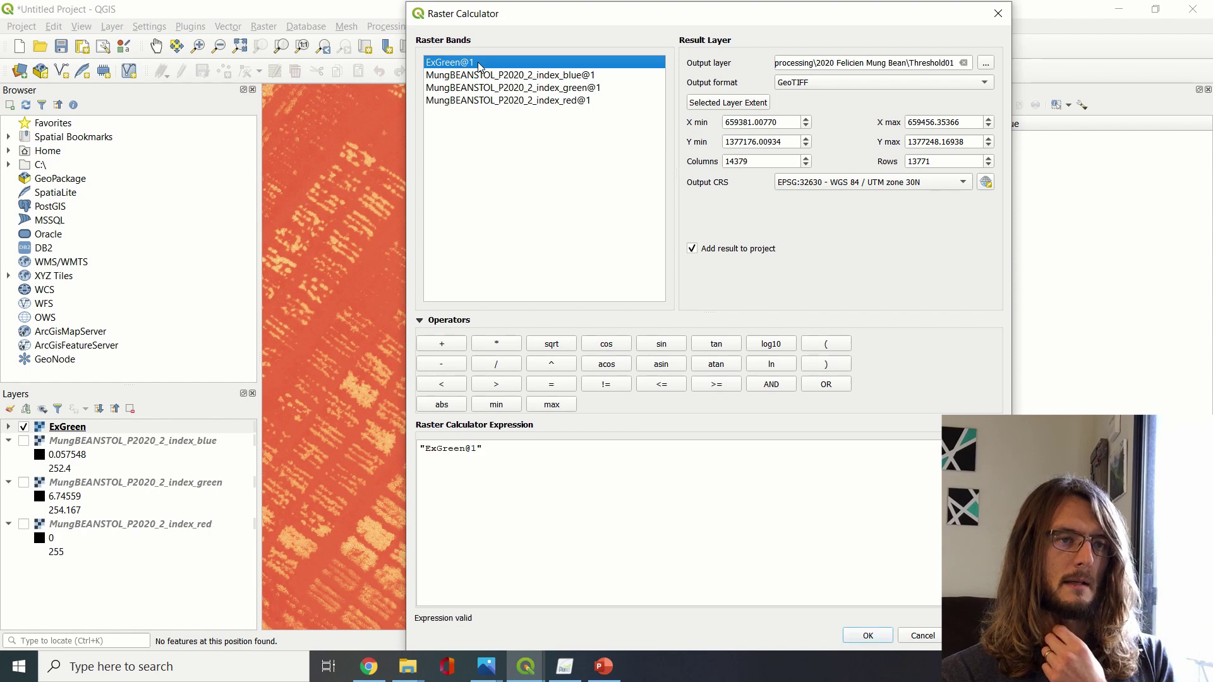
pyautogui.click(522, 469)
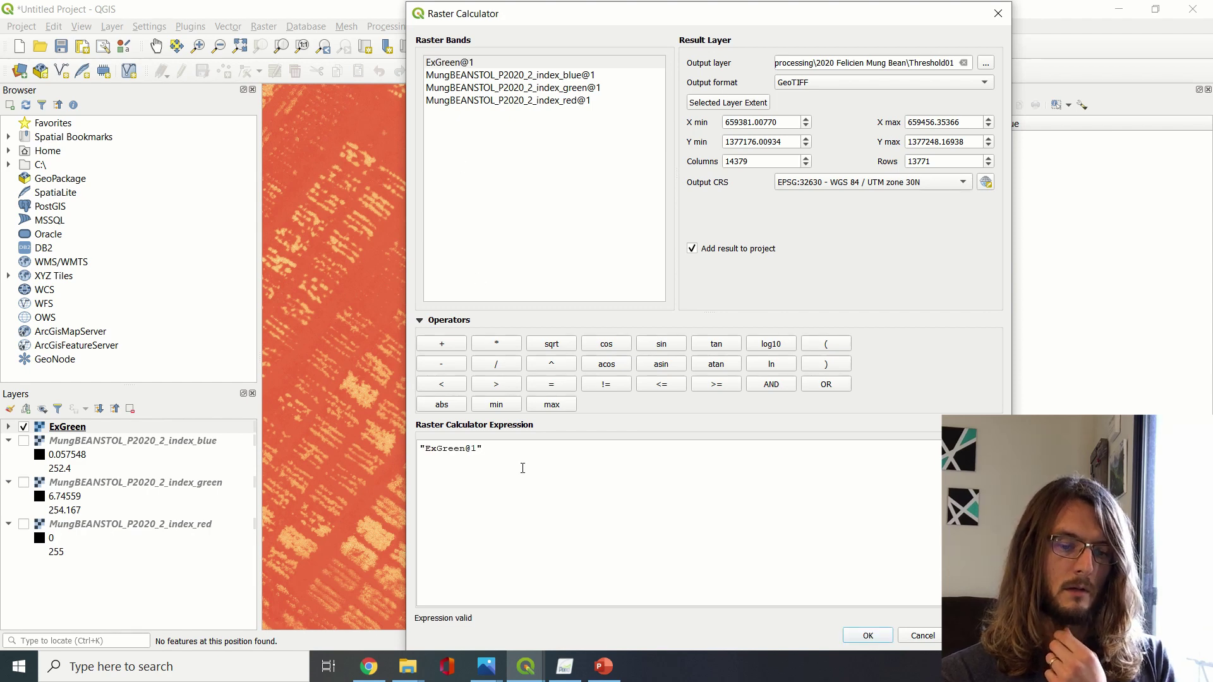
pyautogui.write('>')
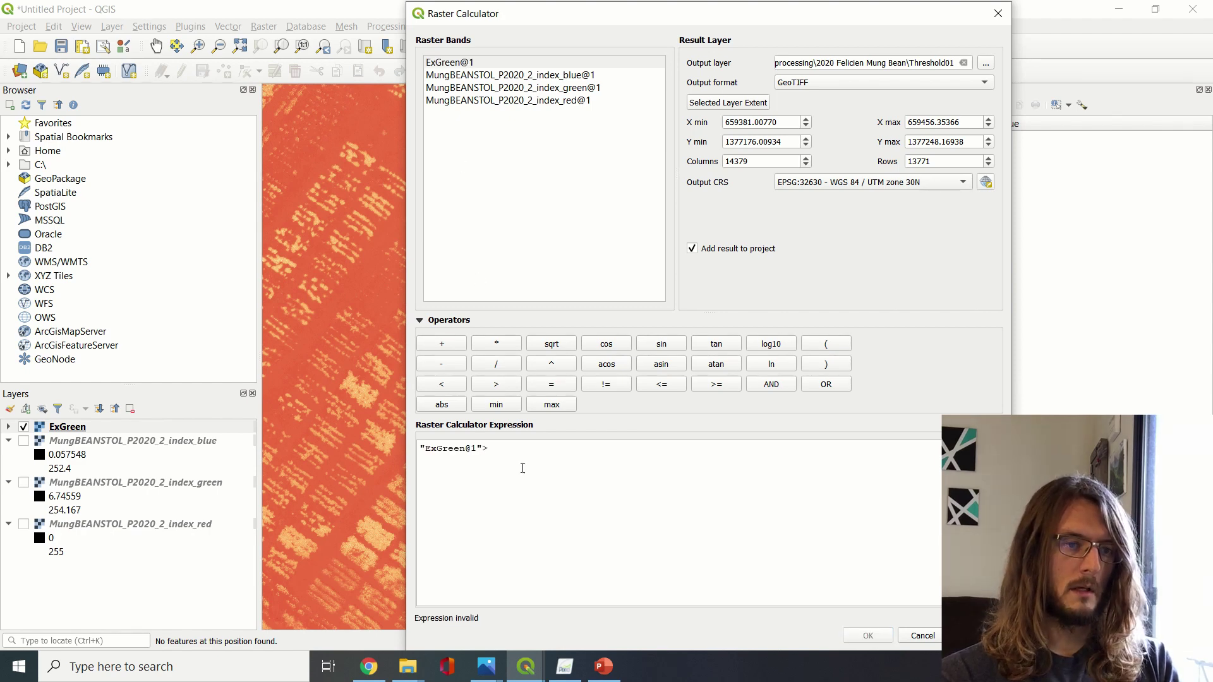
pyautogui.write('0.1')
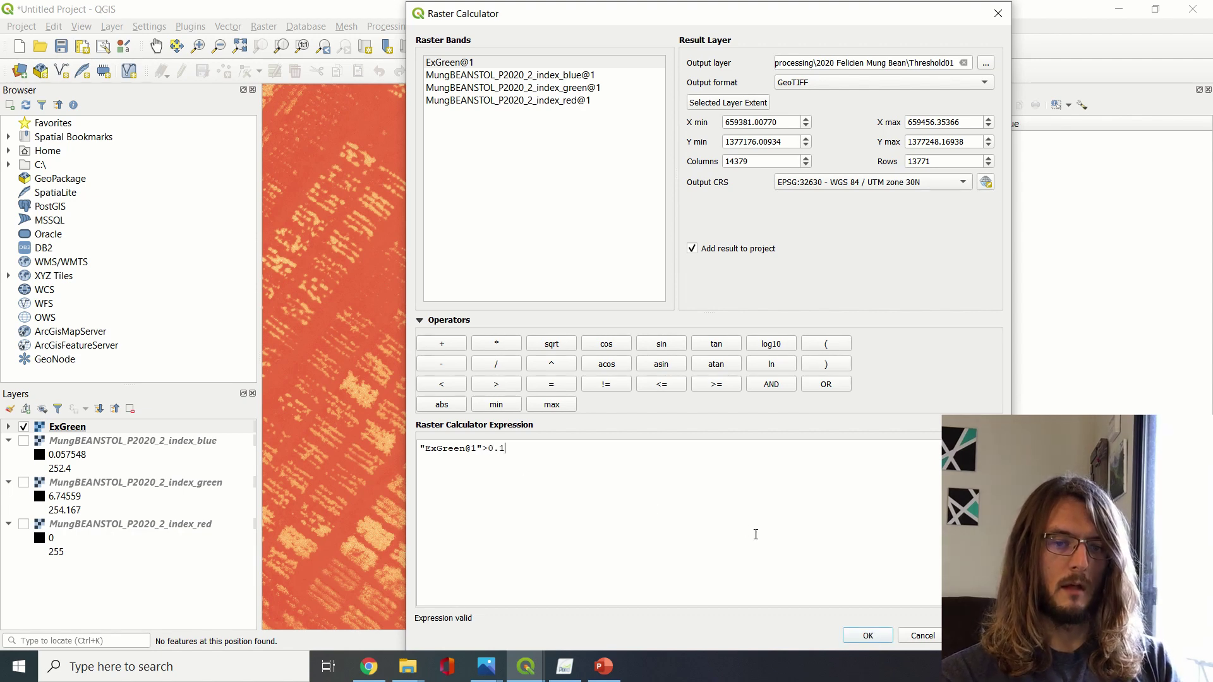
pyautogui.click(868, 636)
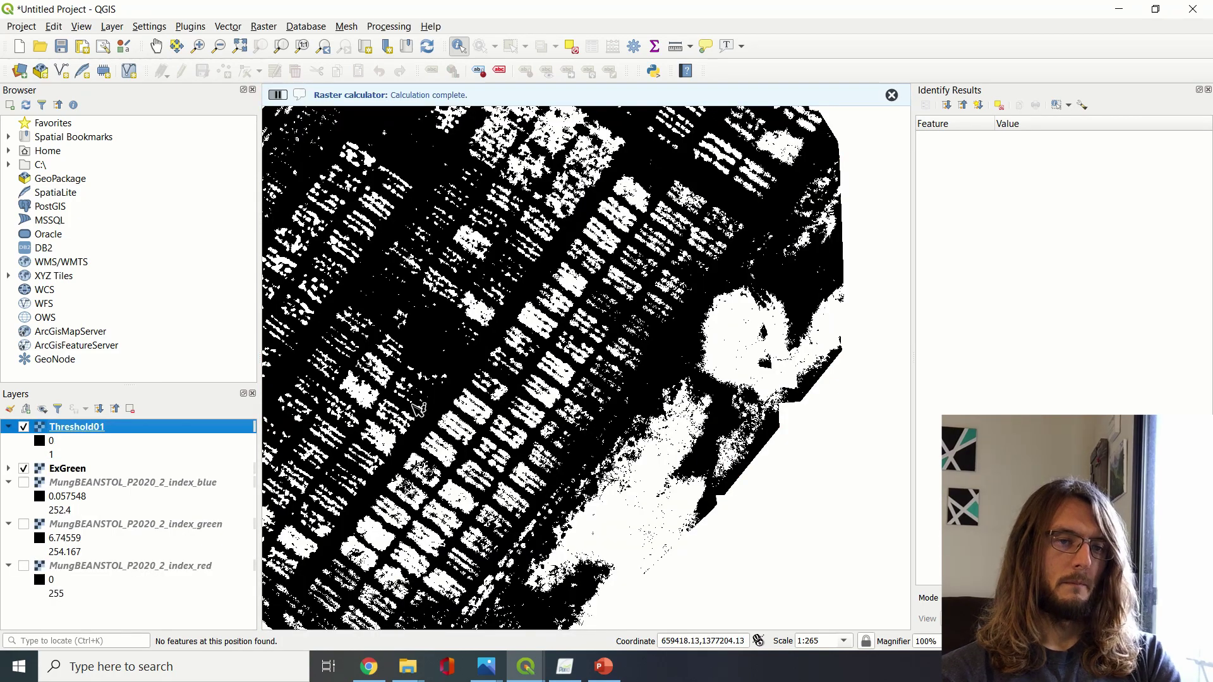
# - Identify Threshold01 values at two soil points while zooming out over the wider field
pyautogui.click(441, 372)
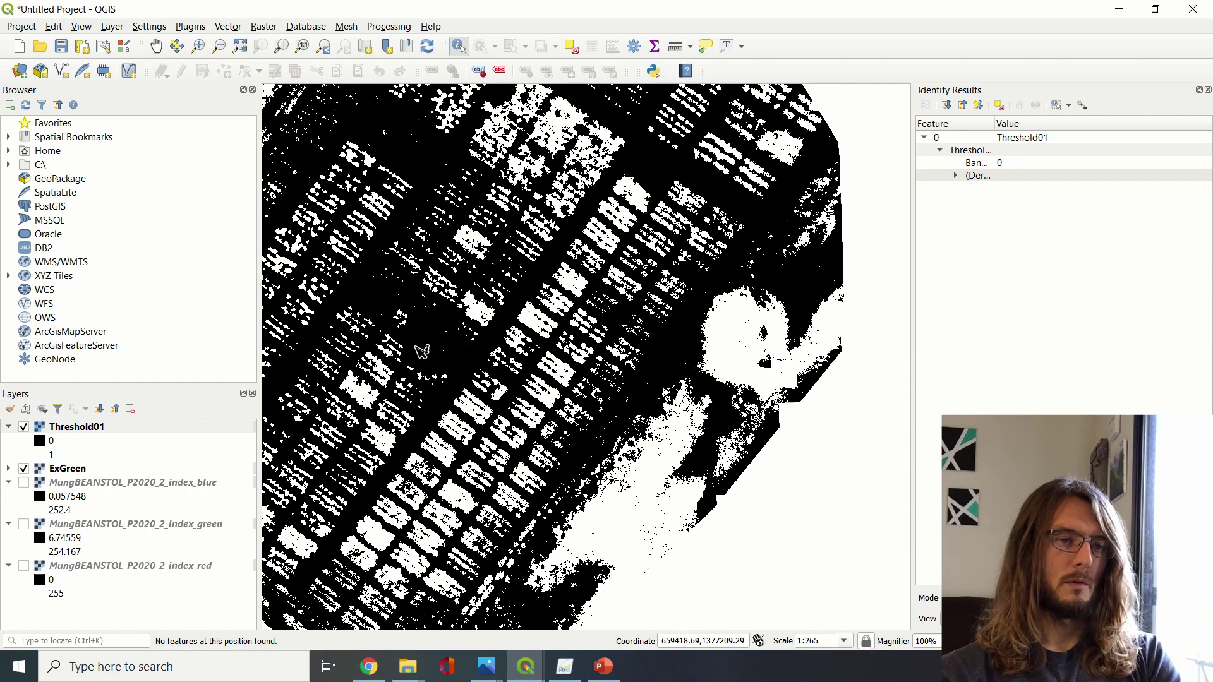
pyautogui.scroll(-1, 421, 350)
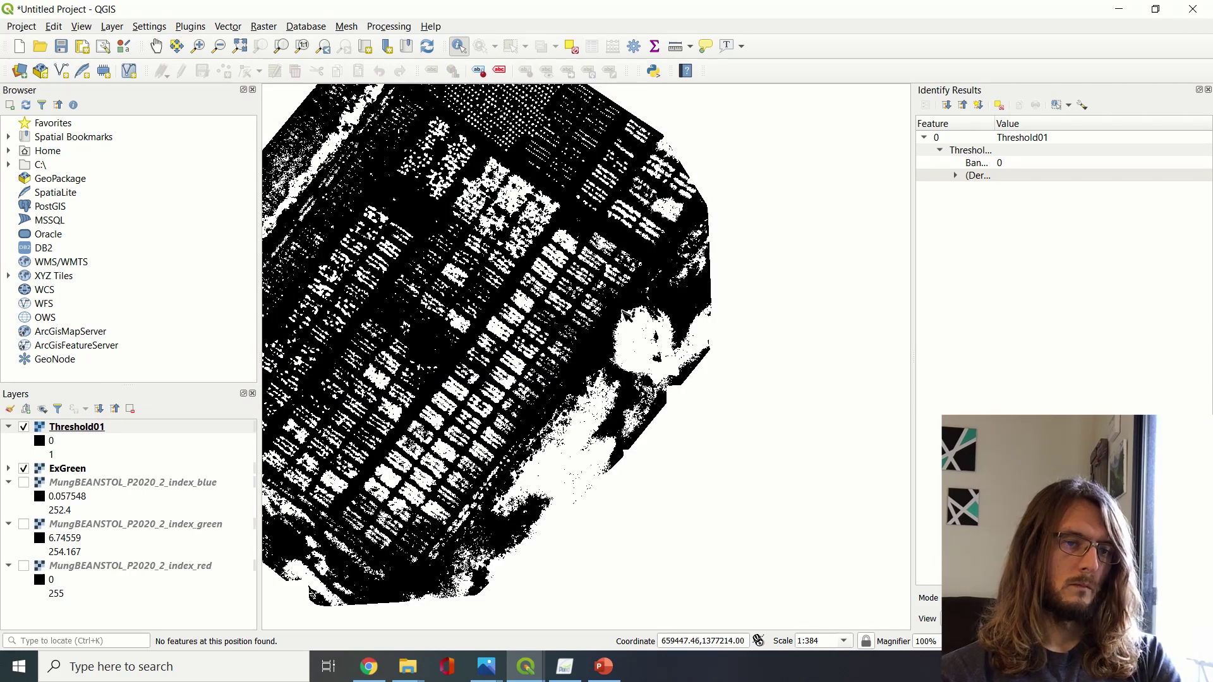
pyautogui.click(496, 333)
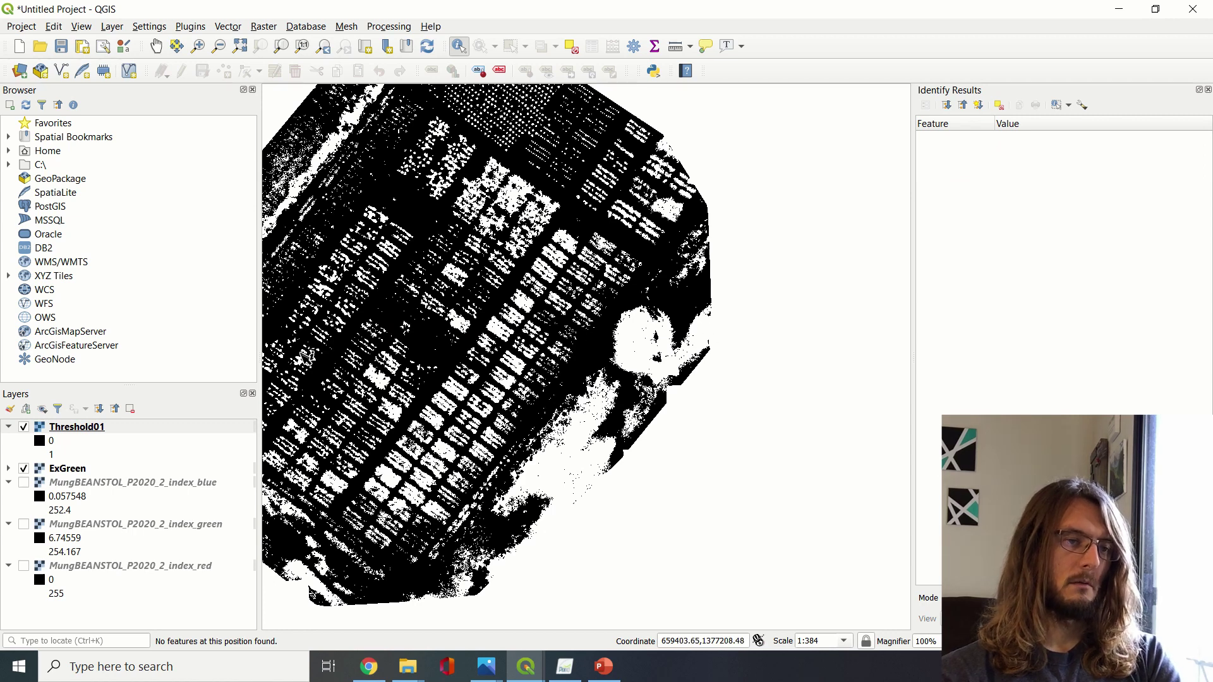
pyautogui.scroll(-1, 293, 357)
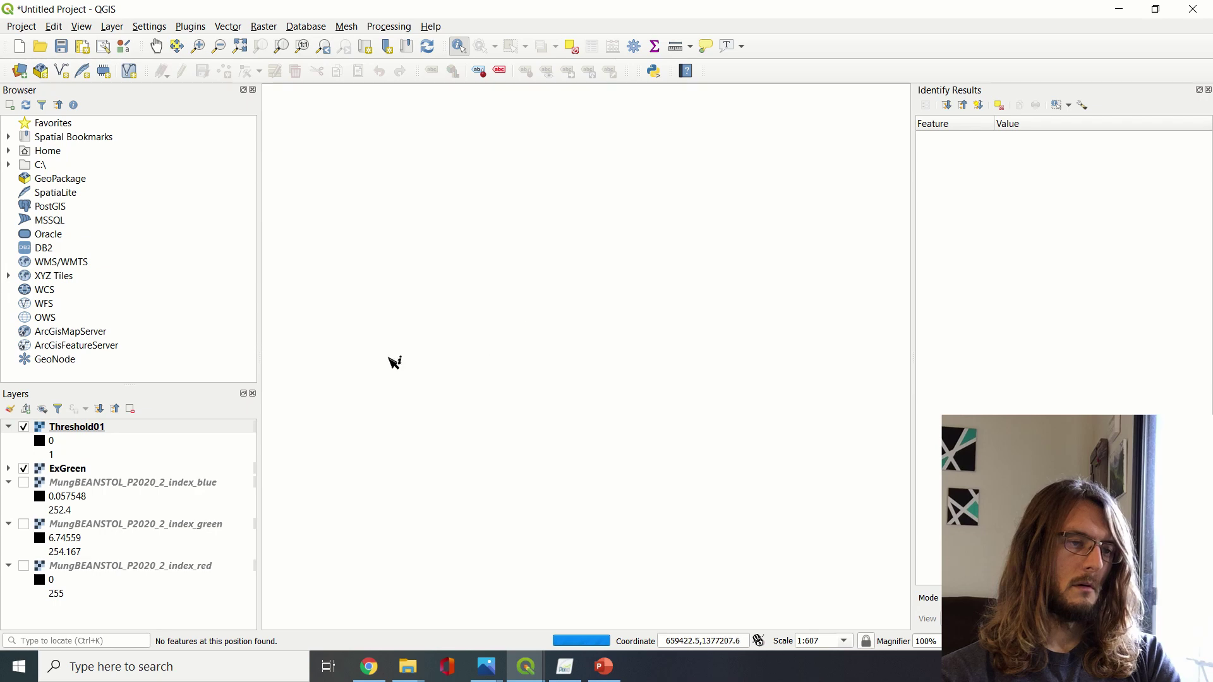
# - Drag MungBean_SP_2020_transparent_mosaic_group1.tif from Explorer onto the QGIS map, then maximize QGIS
pyautogui.hotkey('alt', 'Tab')
pyautogui.press('super+Left')
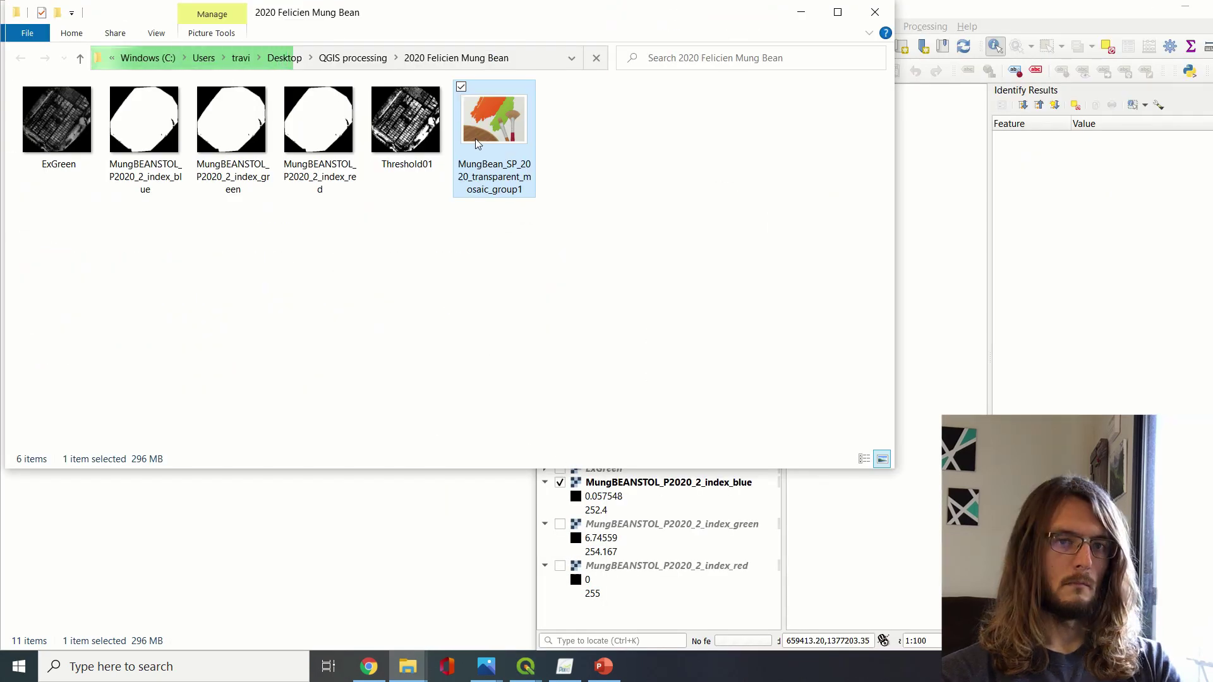
pyautogui.moveTo(476, 139); pyautogui.dragTo(867, 548)
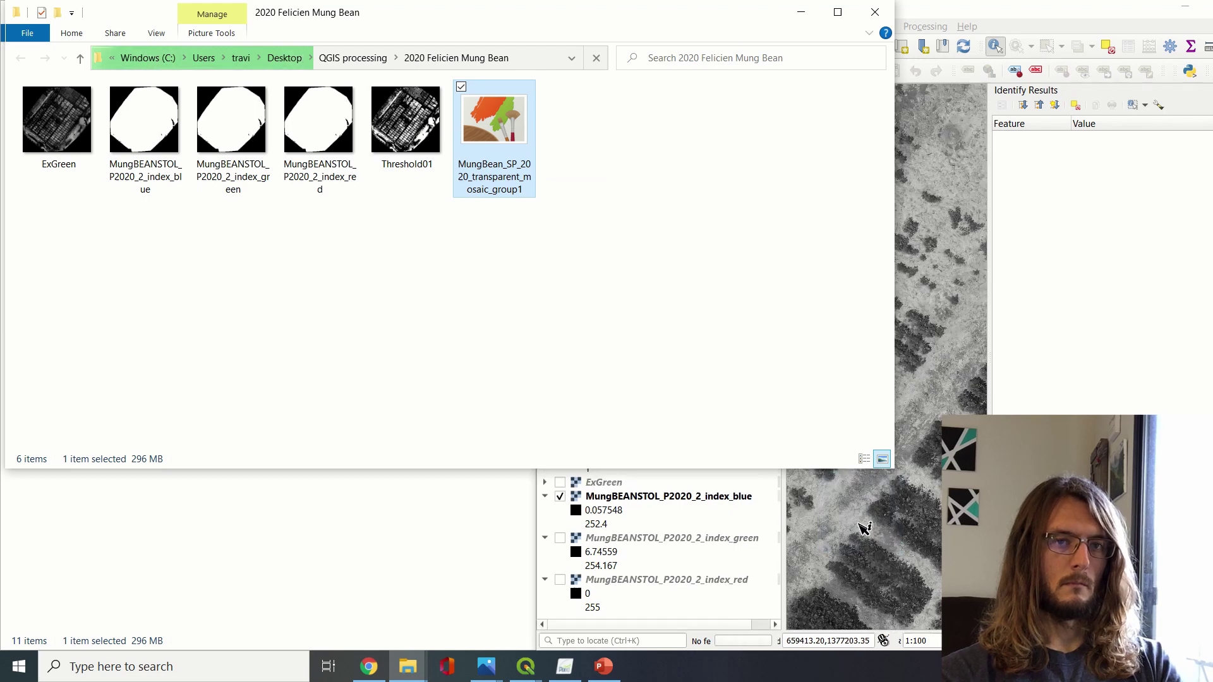
pyautogui.click(801, 12)
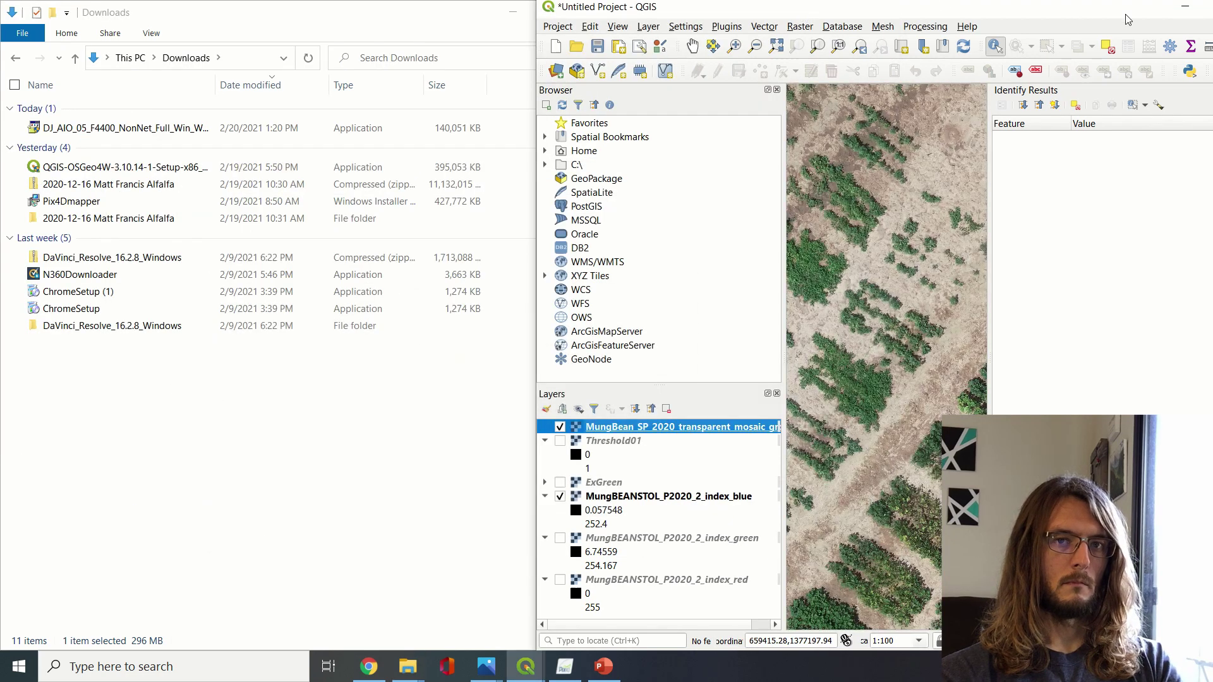
pyautogui.press('super+Left')
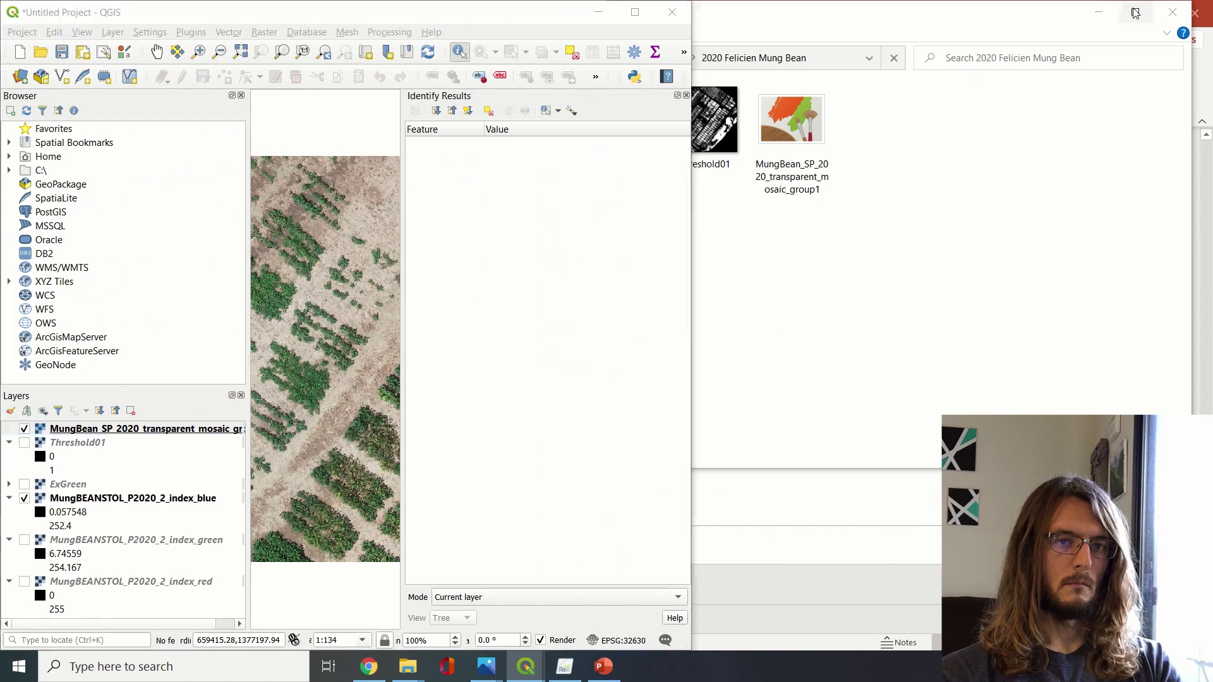
pyautogui.click(685, 18)
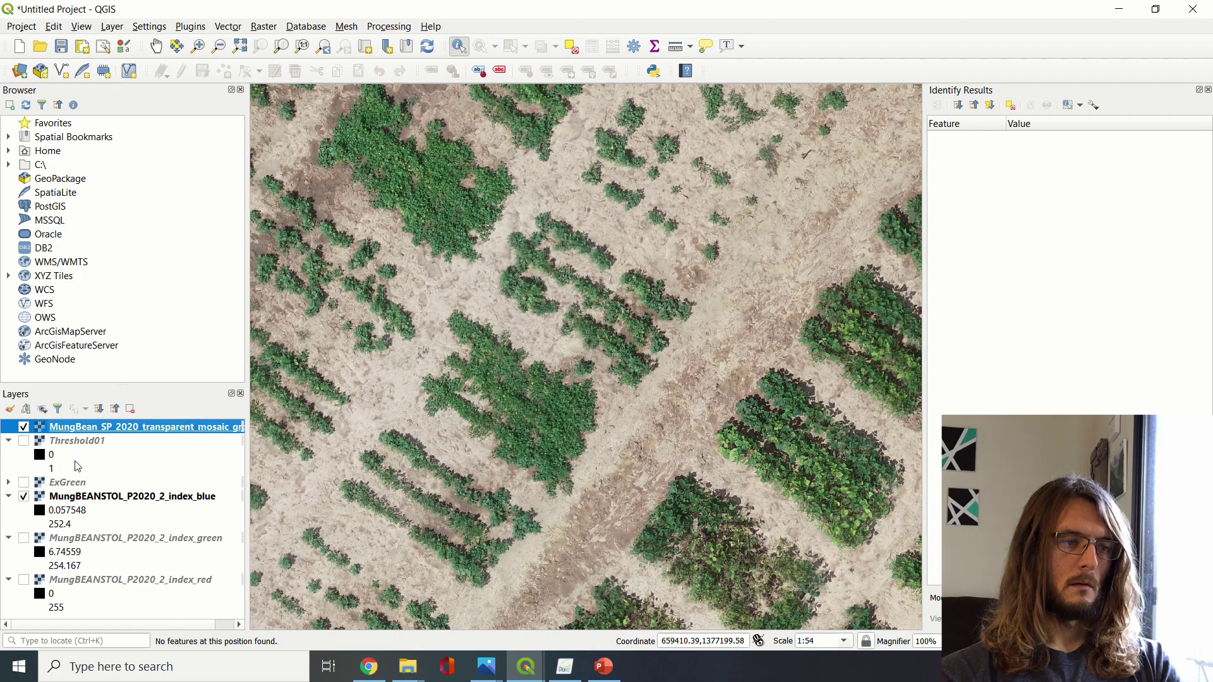
pyautogui.scroll(-2, 601, 351)
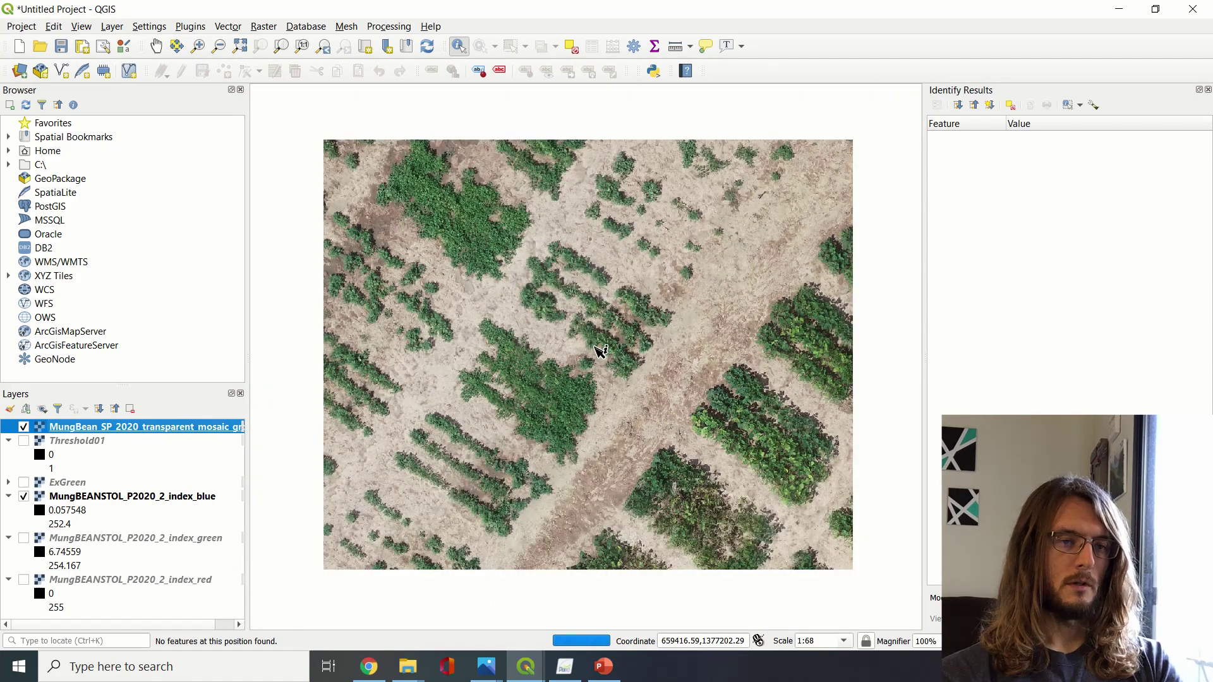
pyautogui.scroll(-1, 602, 351)
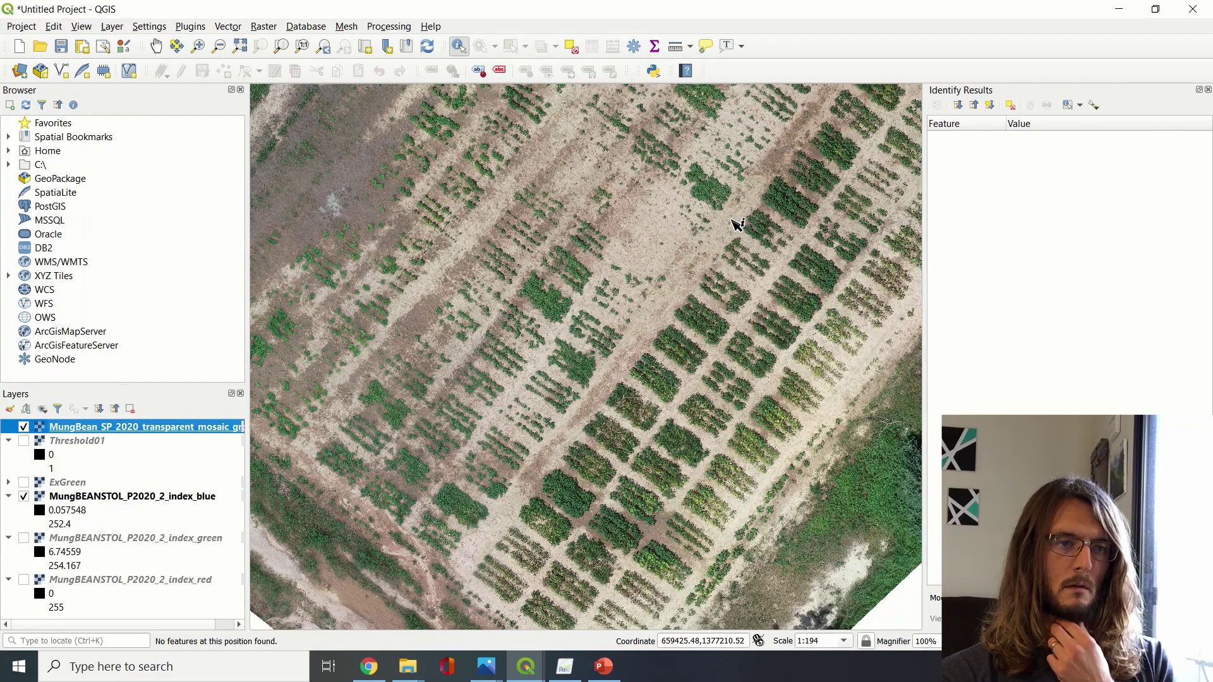
pyautogui.scroll(2, 737, 225)
pyautogui.scroll(1, 737, 224)
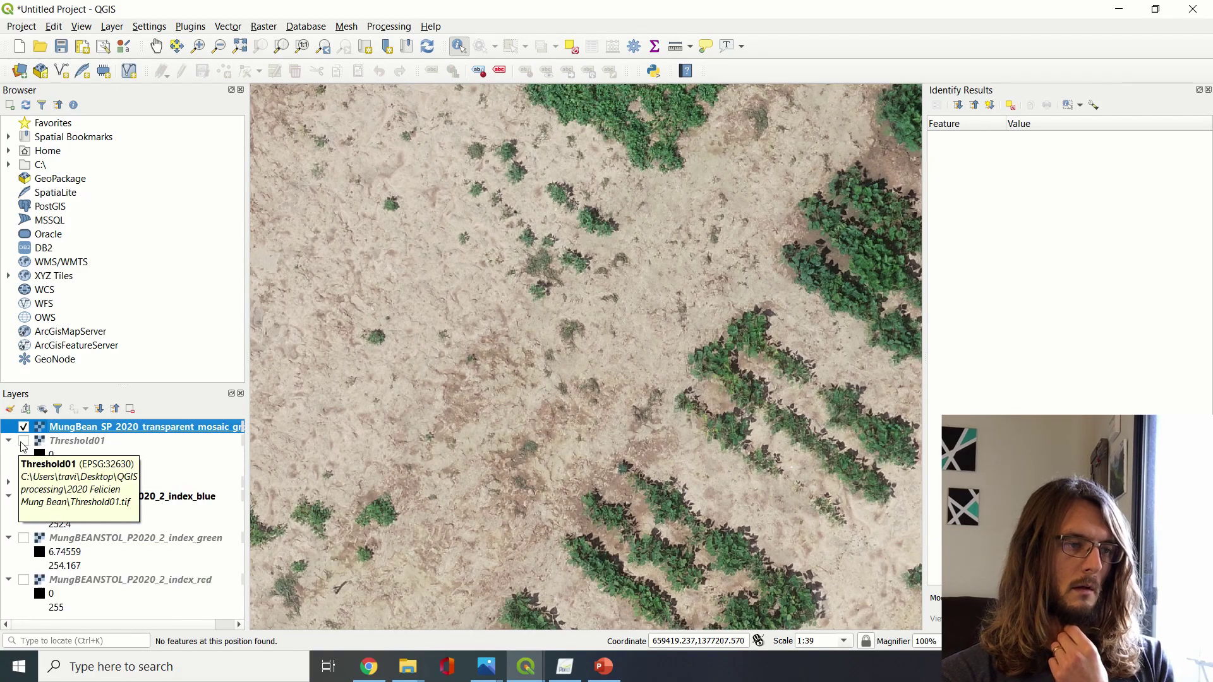
# - Turn on Threshold01 and flick the RGB mosaic off and on to compare it with the mask
pyautogui.click(23, 442)
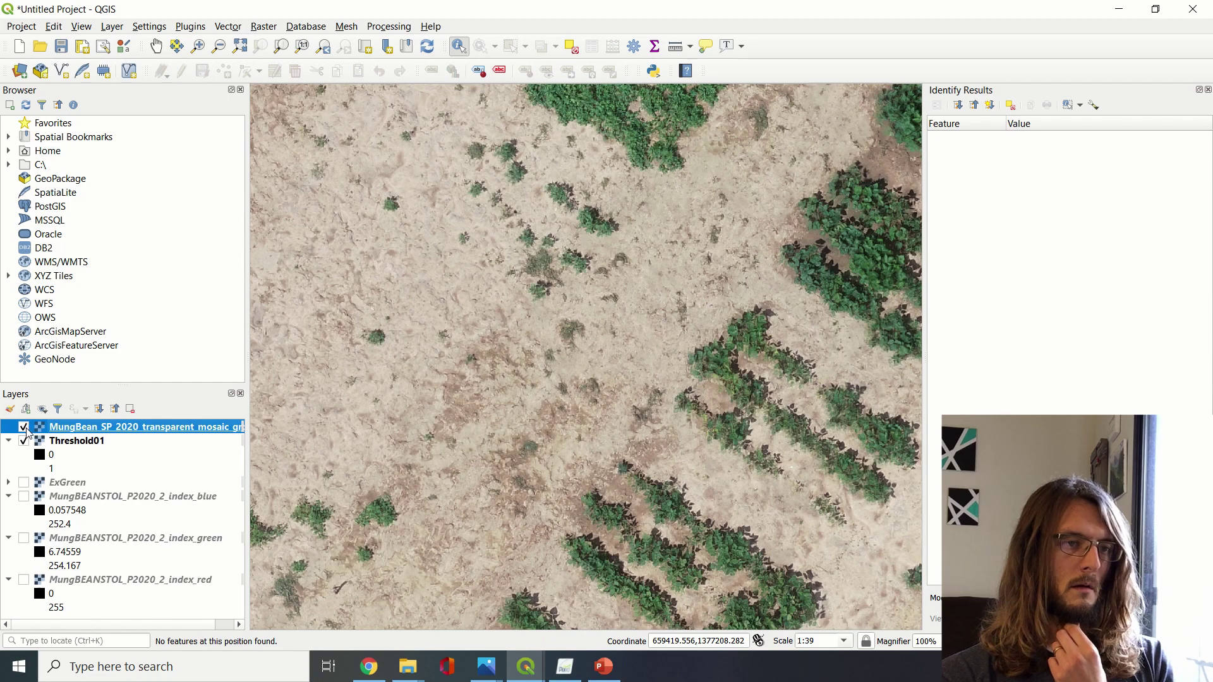
pyautogui.click(24, 428)
pyautogui.click(25, 428)
pyautogui.click(25, 428)
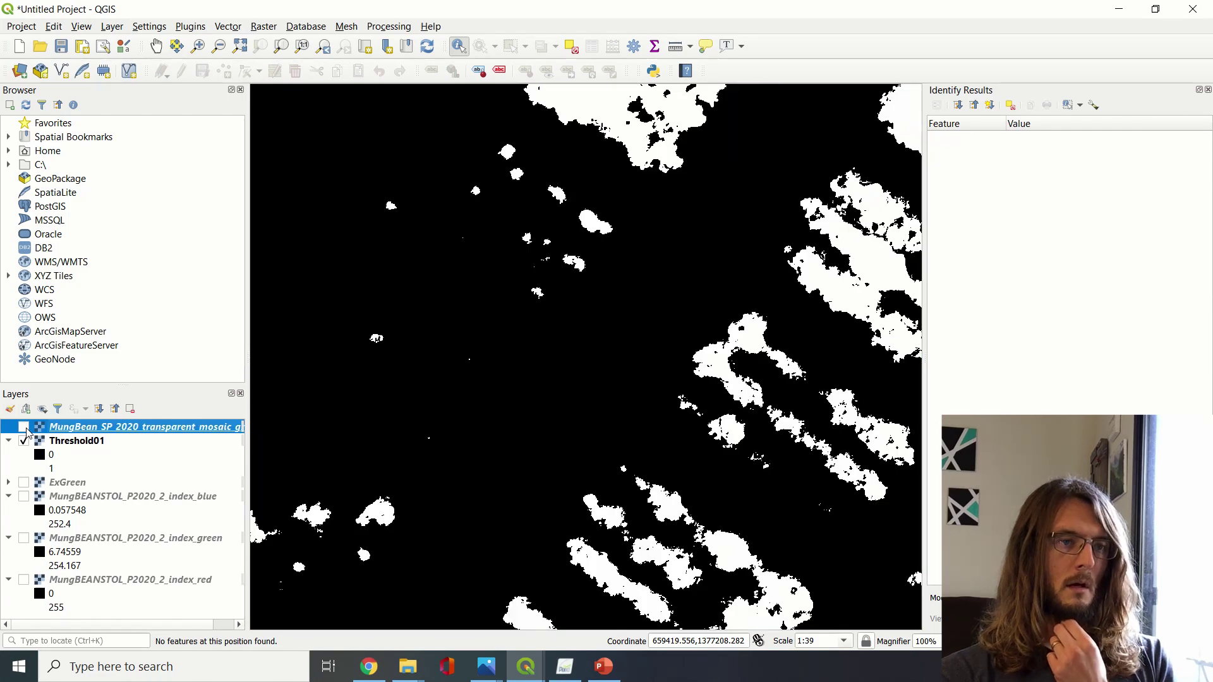
pyautogui.click(25, 428)
pyautogui.click(25, 428)
pyautogui.click(25, 428)
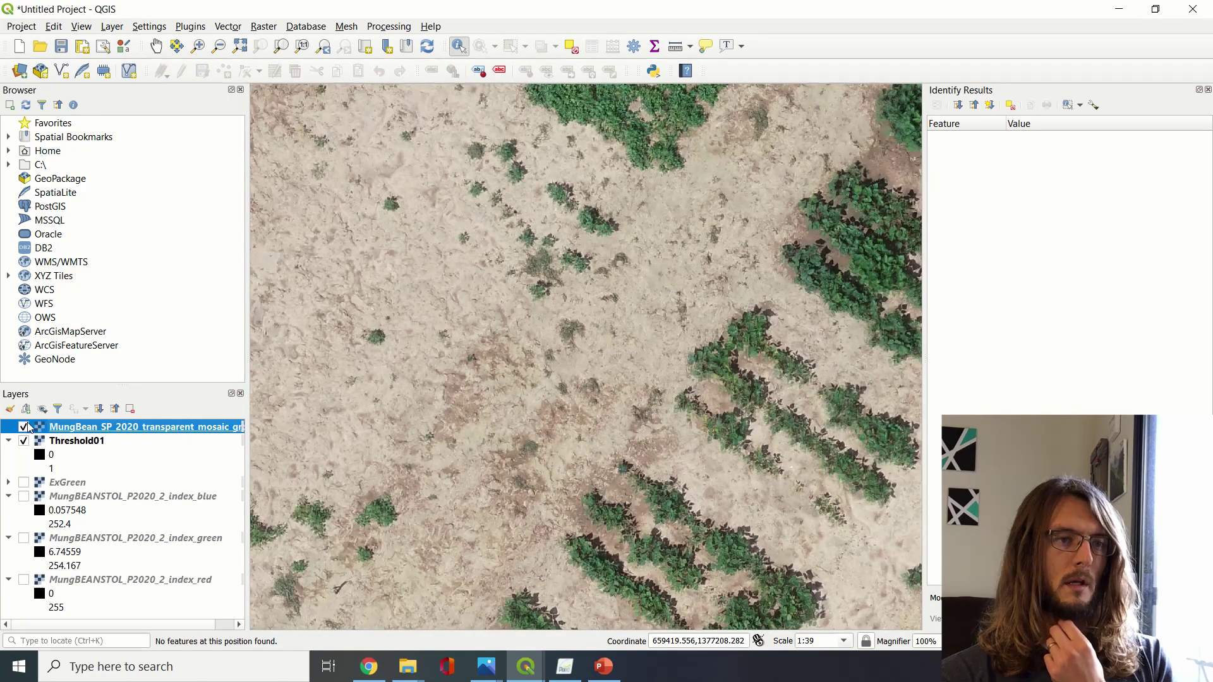
pyautogui.click(25, 427)
pyautogui.click(25, 427)
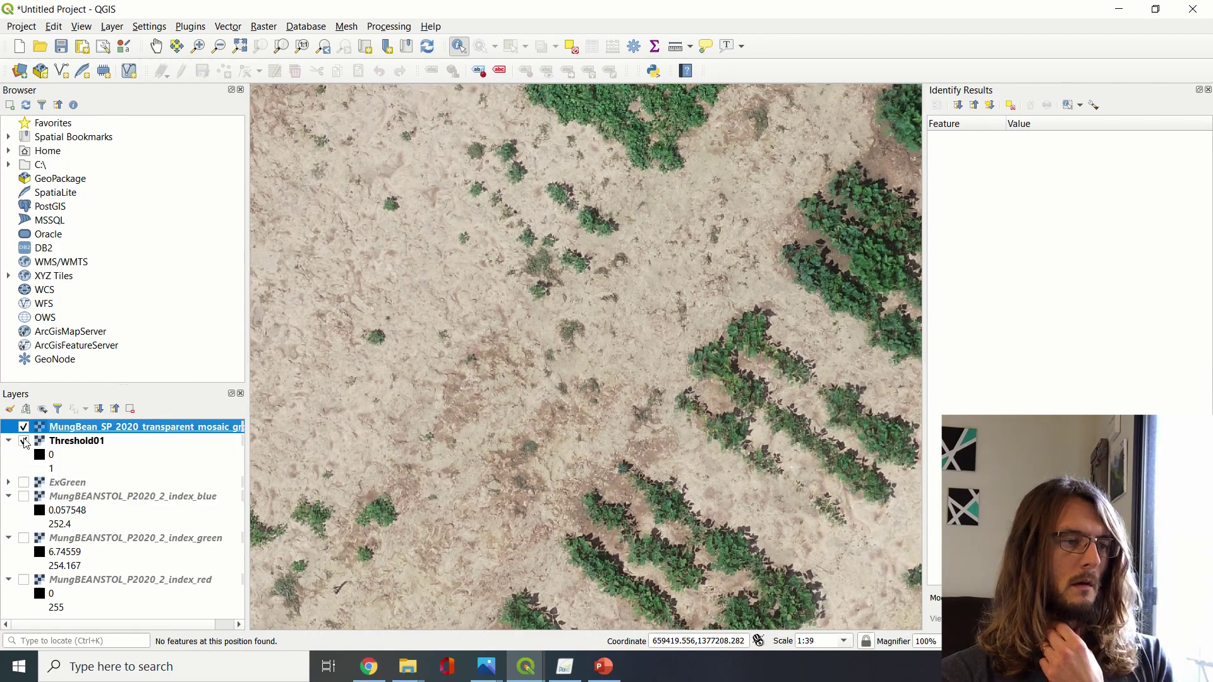
# - Toggle Threshold01 off and on, then flick the mosaic again, leaving it hidden
pyautogui.click(24, 442)
pyautogui.click(24, 442)
pyautogui.click(24, 428)
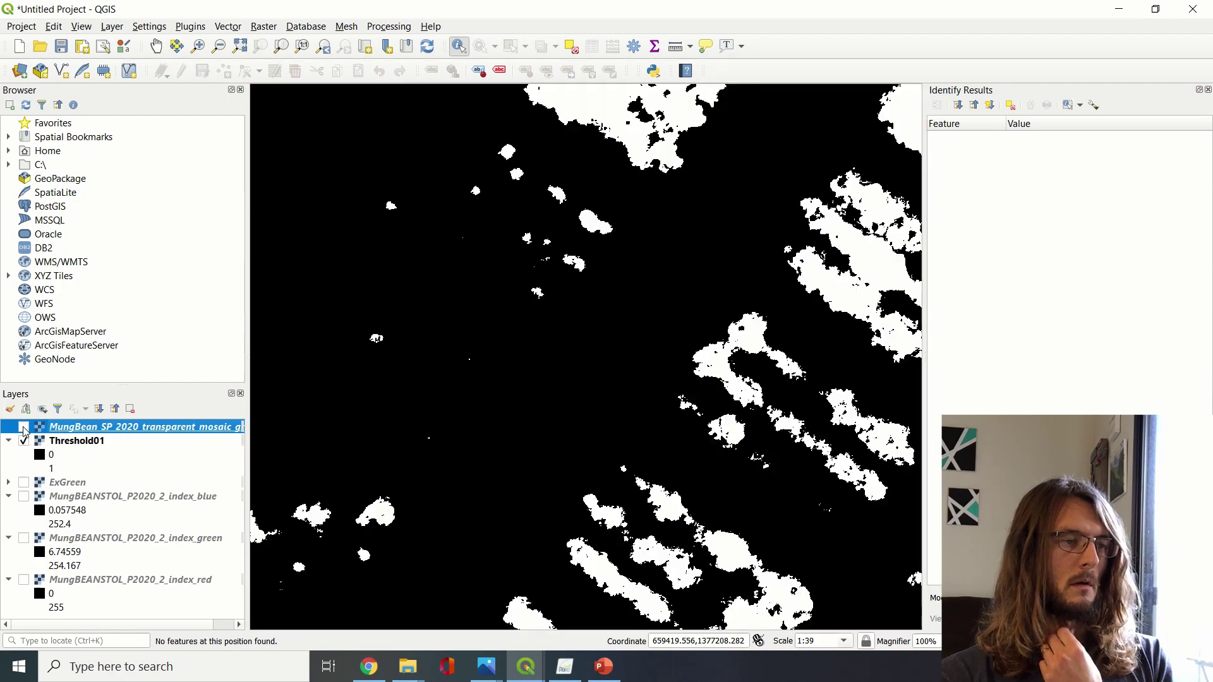
pyautogui.click(24, 428)
pyautogui.click(24, 427)
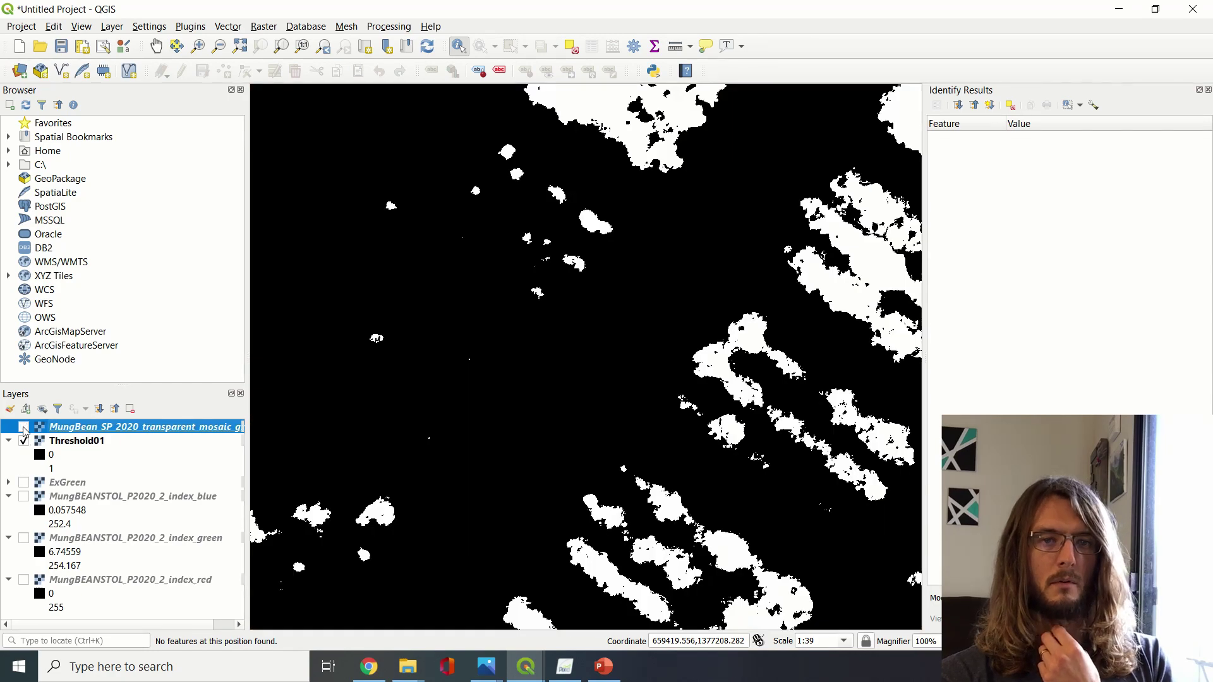
pyautogui.click(24, 428)
pyautogui.click(24, 428)
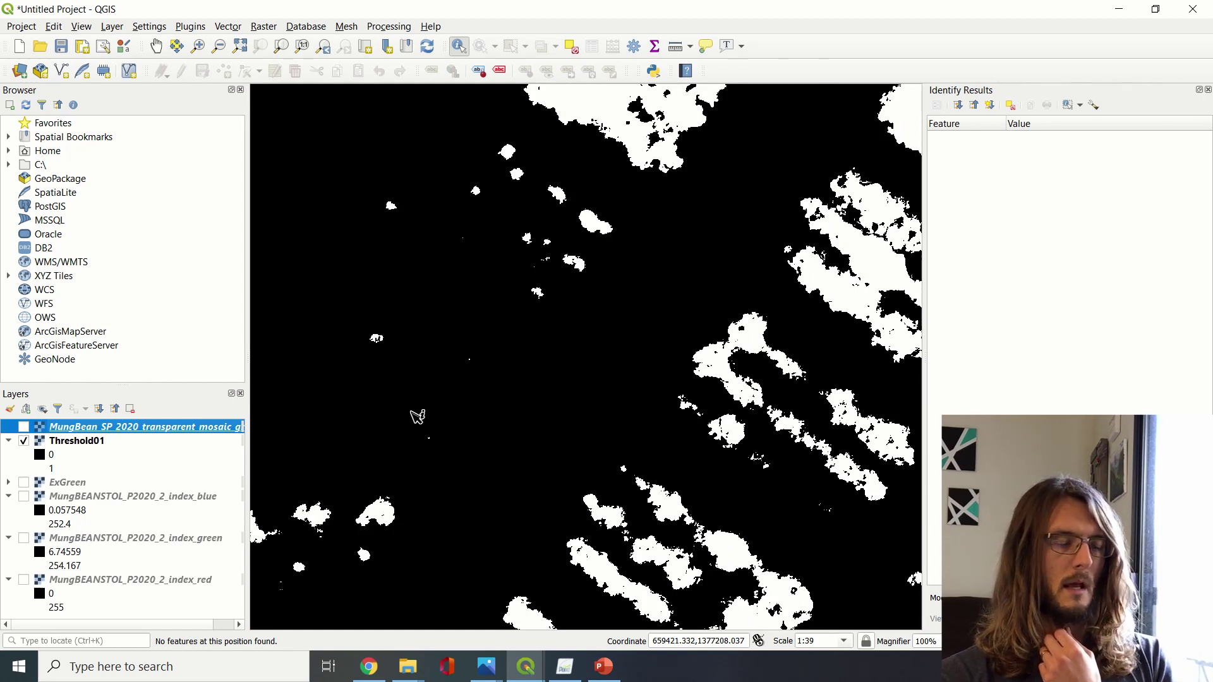
pyautogui.scroll(-3, 594, 333)
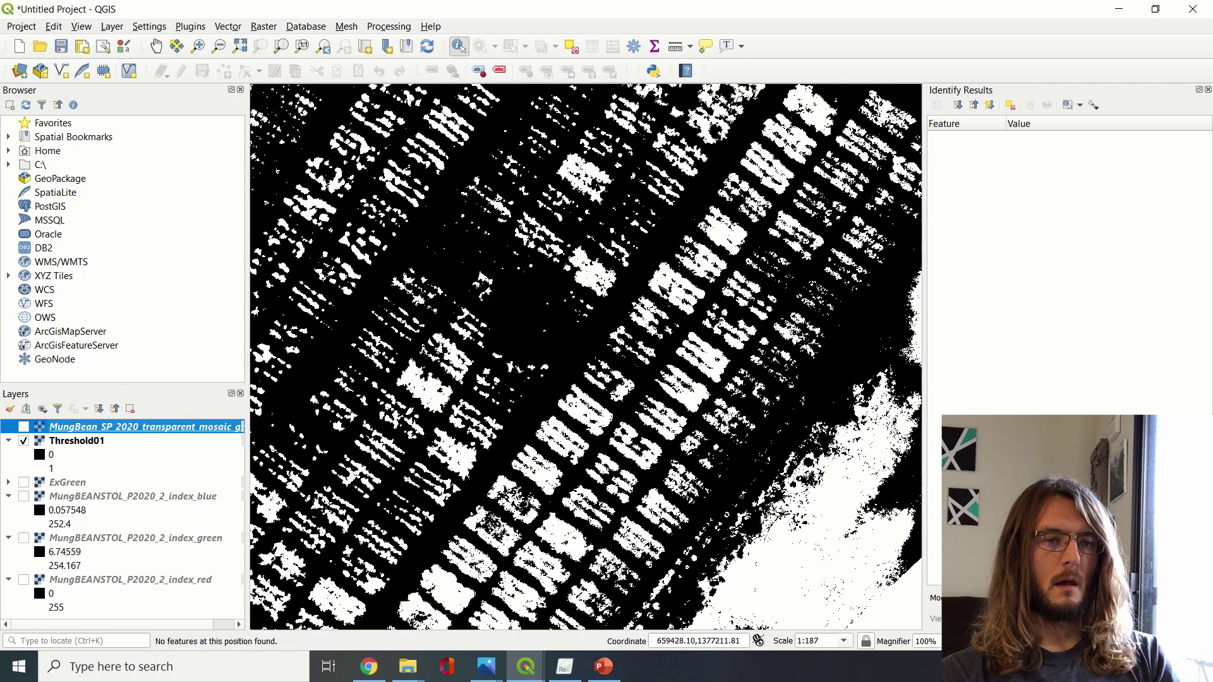
pyautogui.scroll(4, 667, 290)
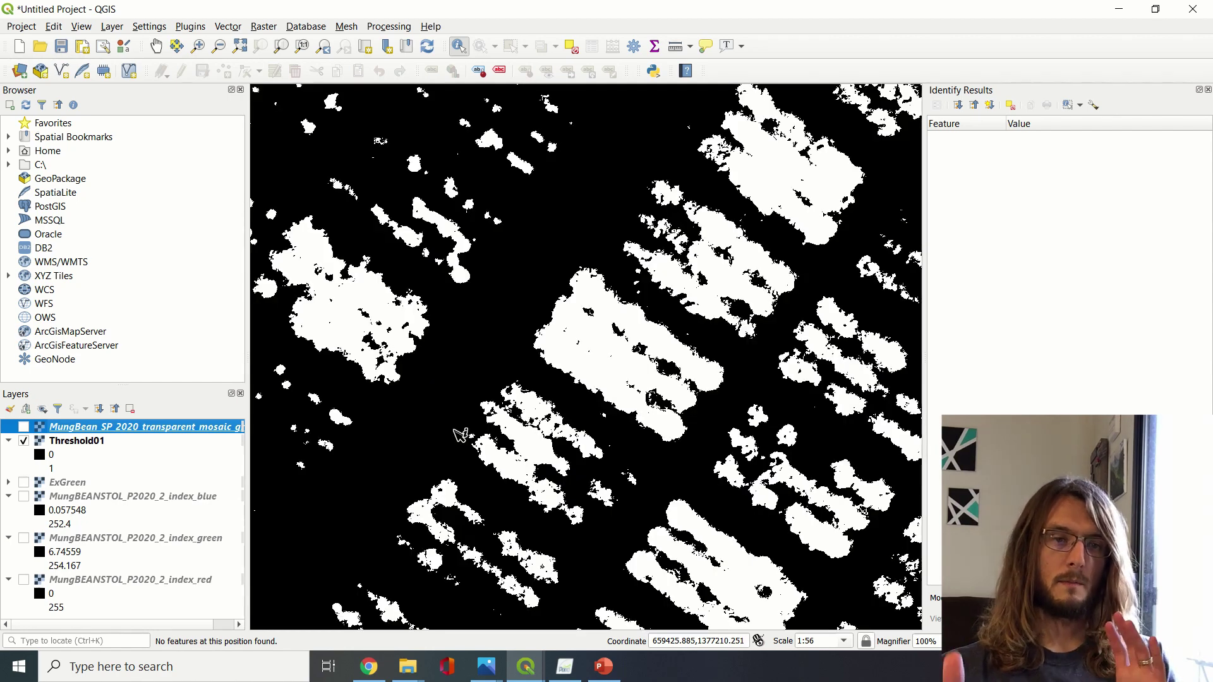
pyautogui.scroll(-3, 460, 434)
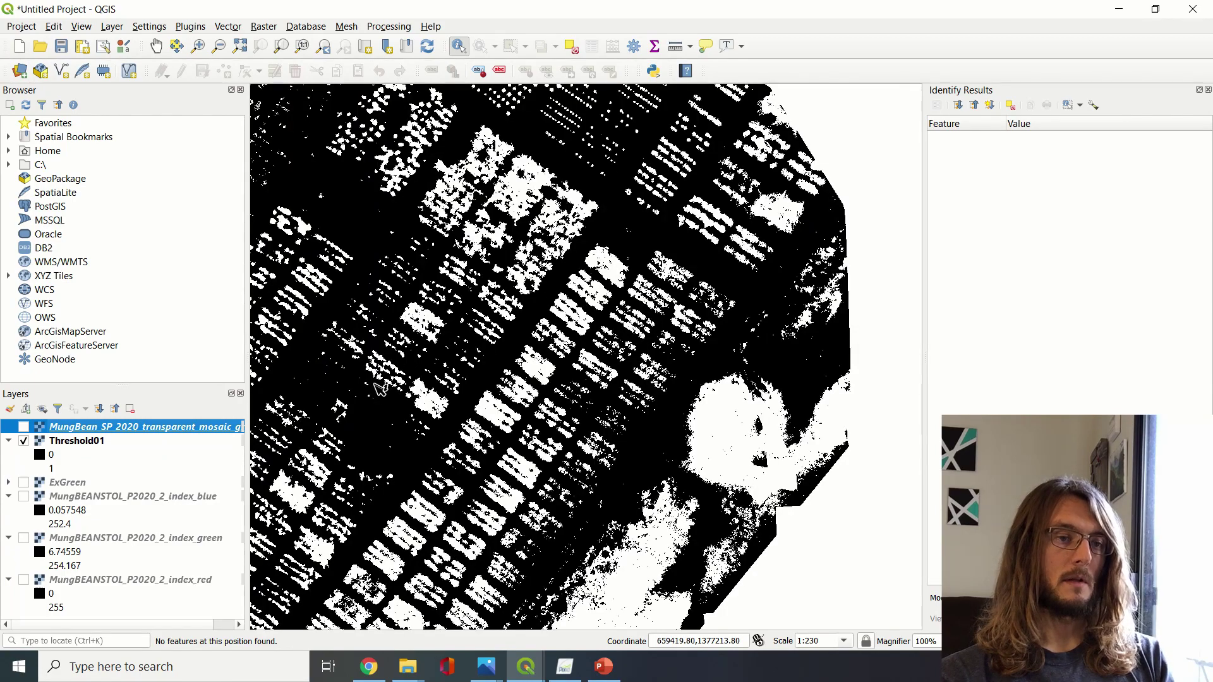
pyautogui.click(410, 371)
pyautogui.scroll(-2, 657, 320)
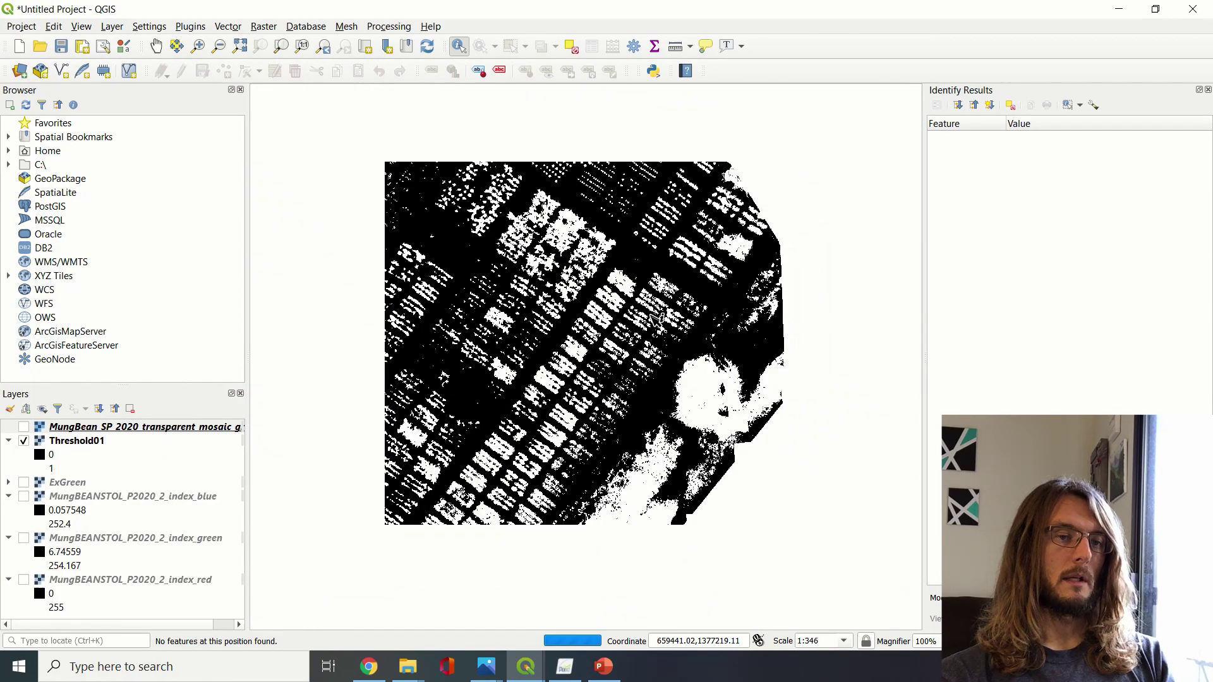